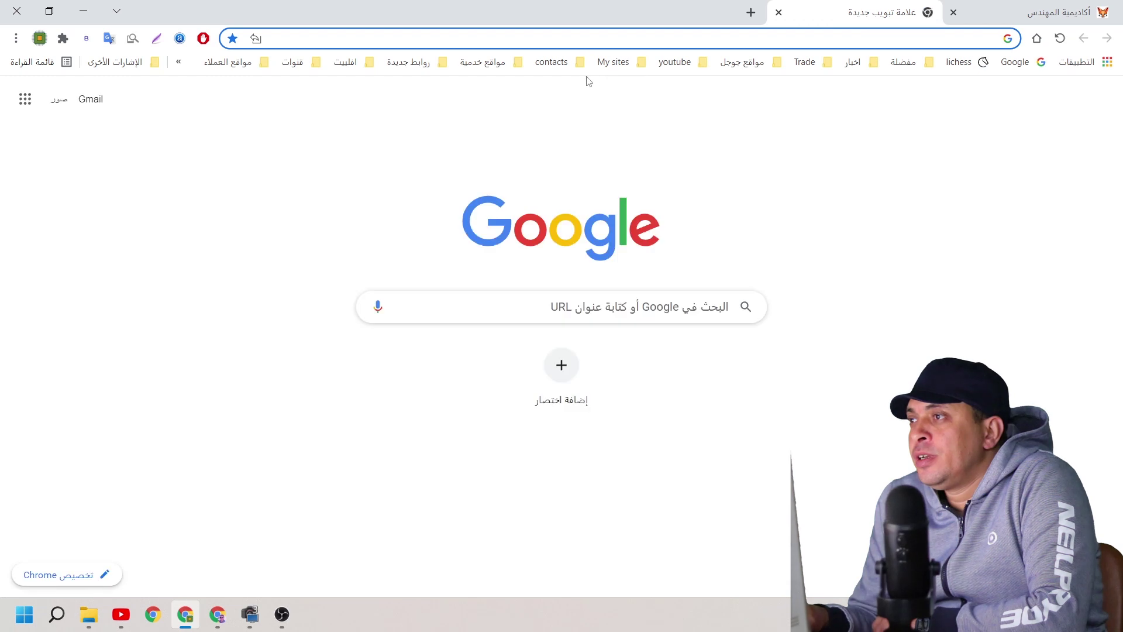
# Step: Open Facebook's Creator Studio (ستوديو منشئي المحتوى) from the saved Trade bookmarks
pyautogui.click(805, 62)
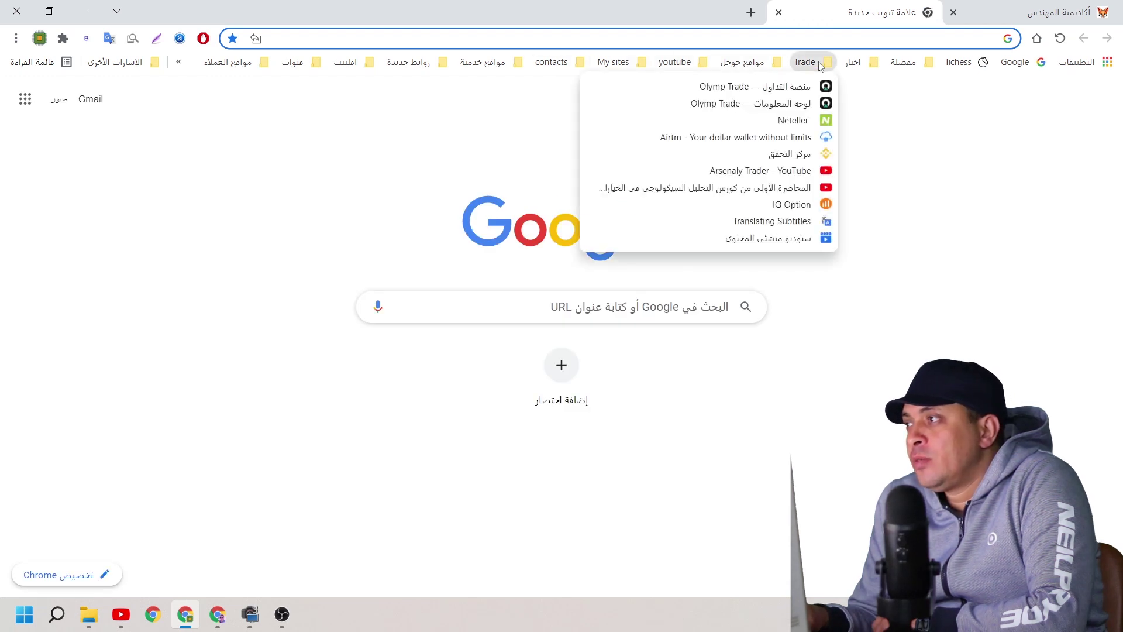
pyautogui.click(782, 239)
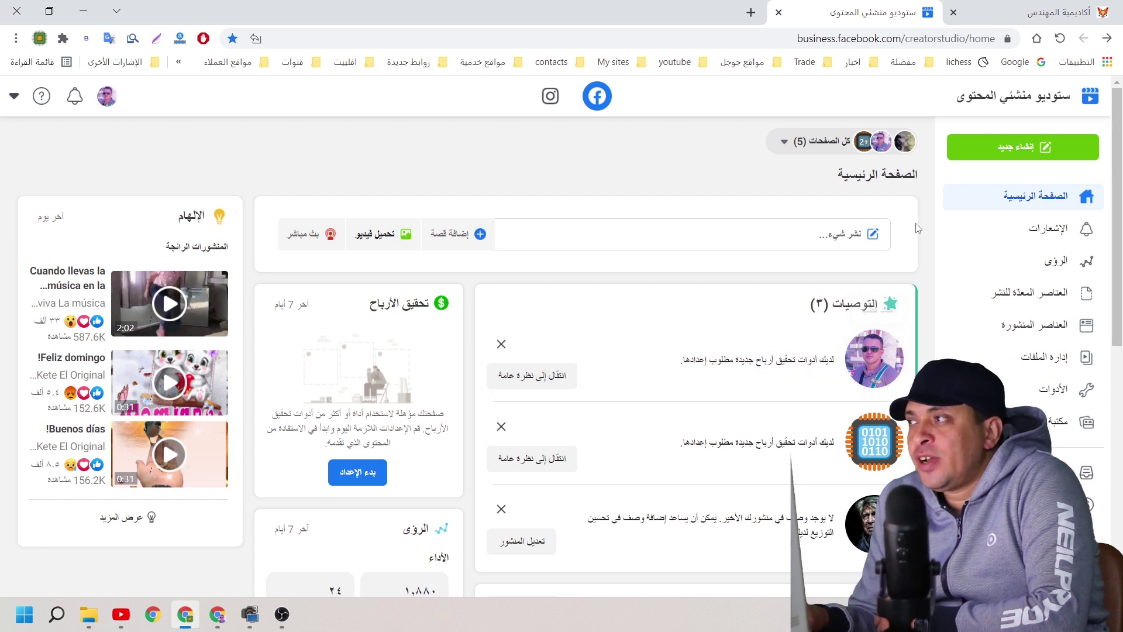
# Step: Open Facebook's list of managed pages in a new tab and start creating a new page
pyautogui.click(751, 12)
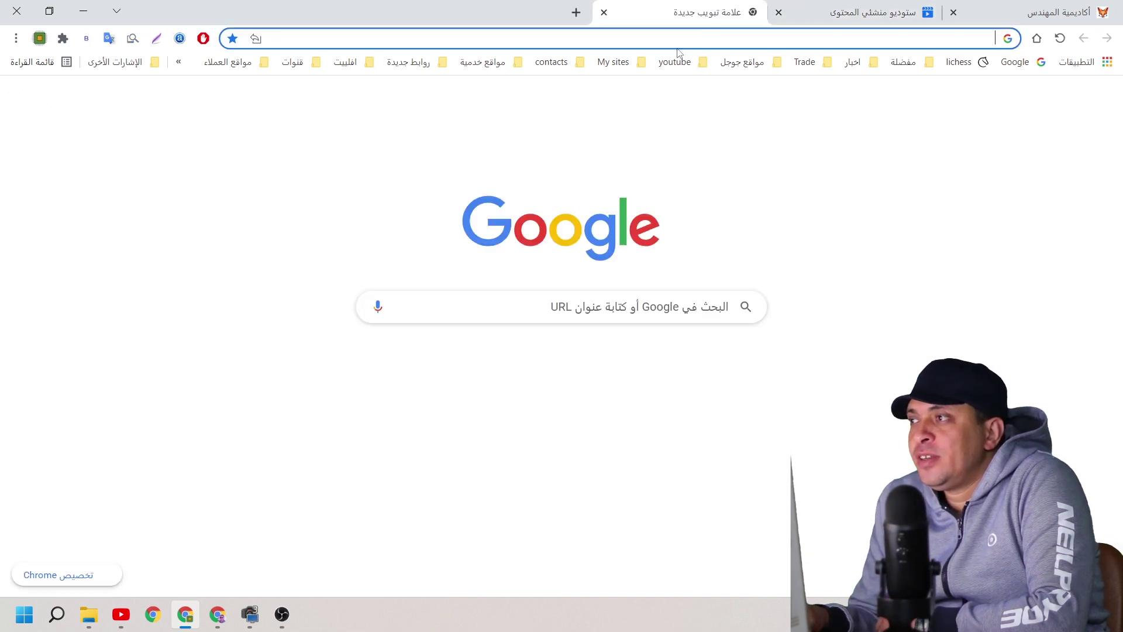
pyautogui.click(551, 62)
pyautogui.click(518, 86)
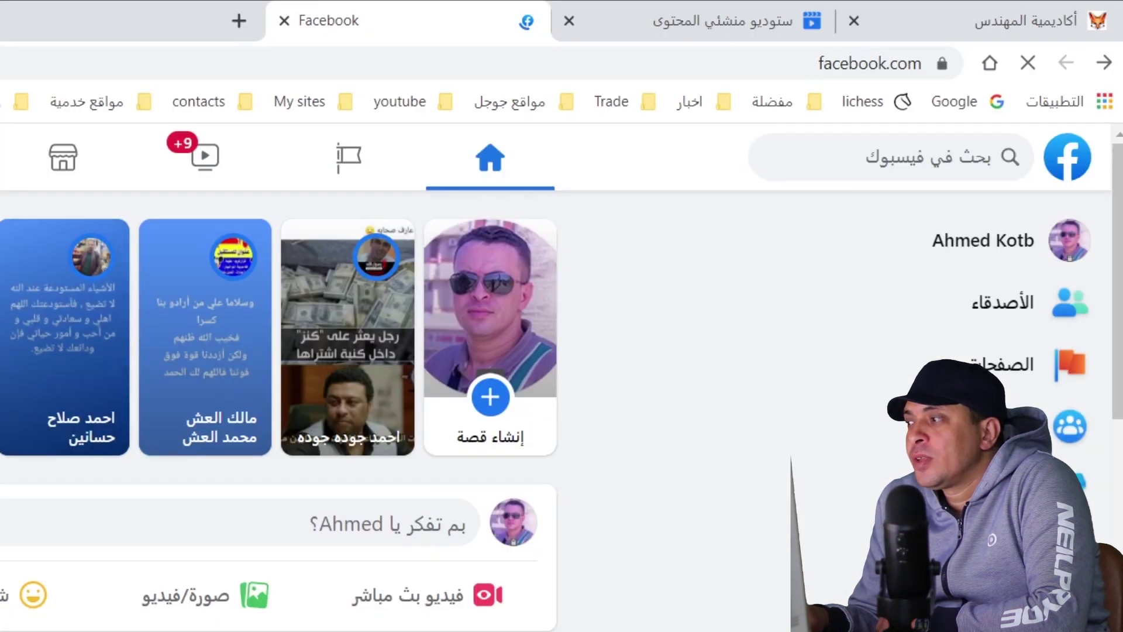
pyautogui.click(357, 160)
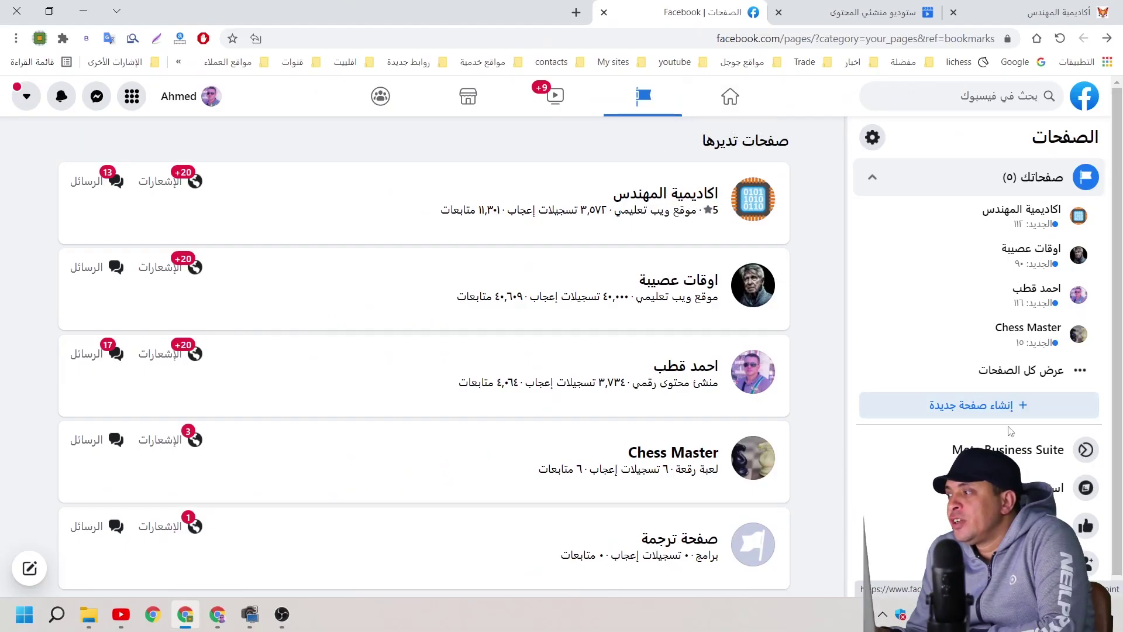
pyautogui.click(968, 413)
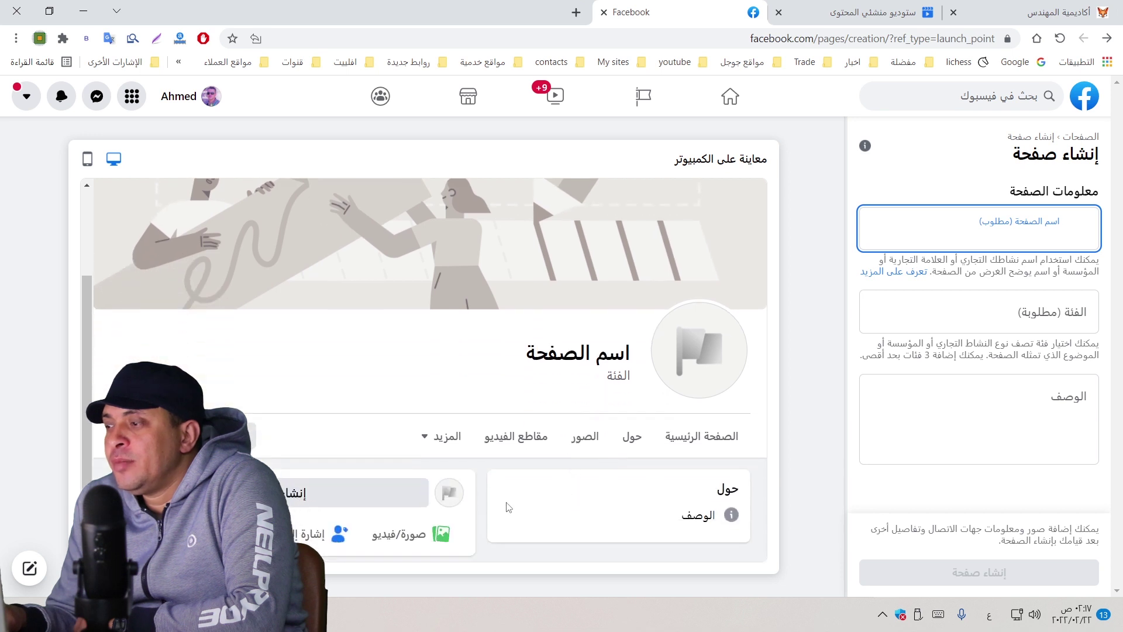
# Step: Try filling the new page form with name يشسيش, description يشسيشس and category يمكنها تلقي بيانات العملاء المحتملين, and leave without creating it
pyautogui.click(979, 398)
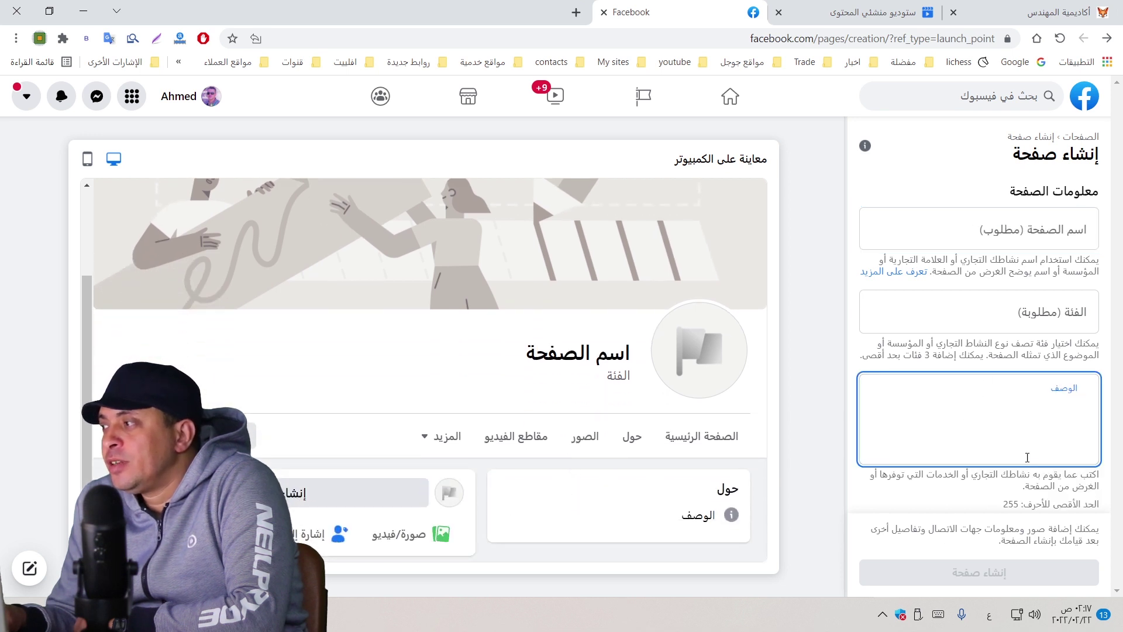
pyautogui.click(995, 312)
pyautogui.click(1035, 234)
pyautogui.write('يشسيش')
pyautogui.click(994, 421)
pyautogui.write('يشسيشس')
pyautogui.click(1003, 322)
pyautogui.write('ي')
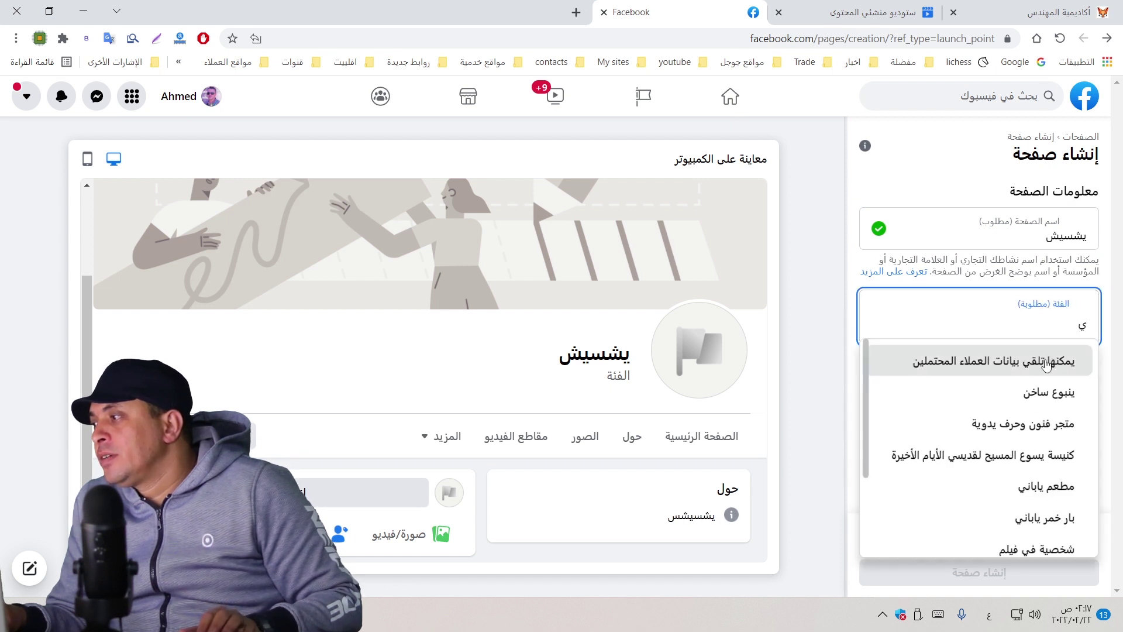
pyautogui.click(1046, 364)
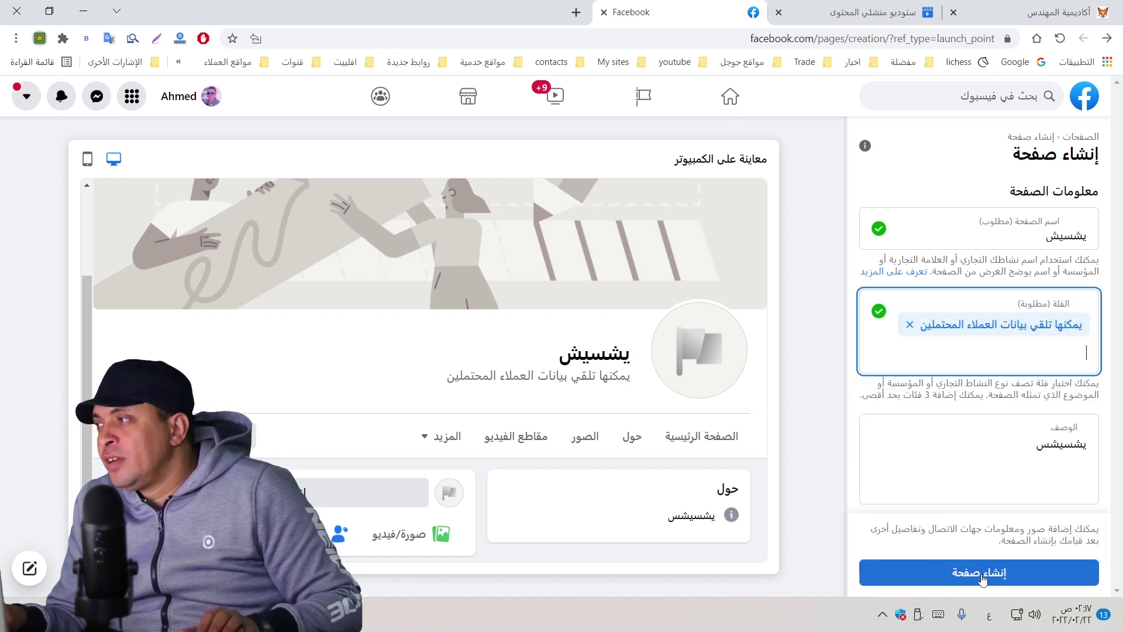
pyautogui.click(605, 13)
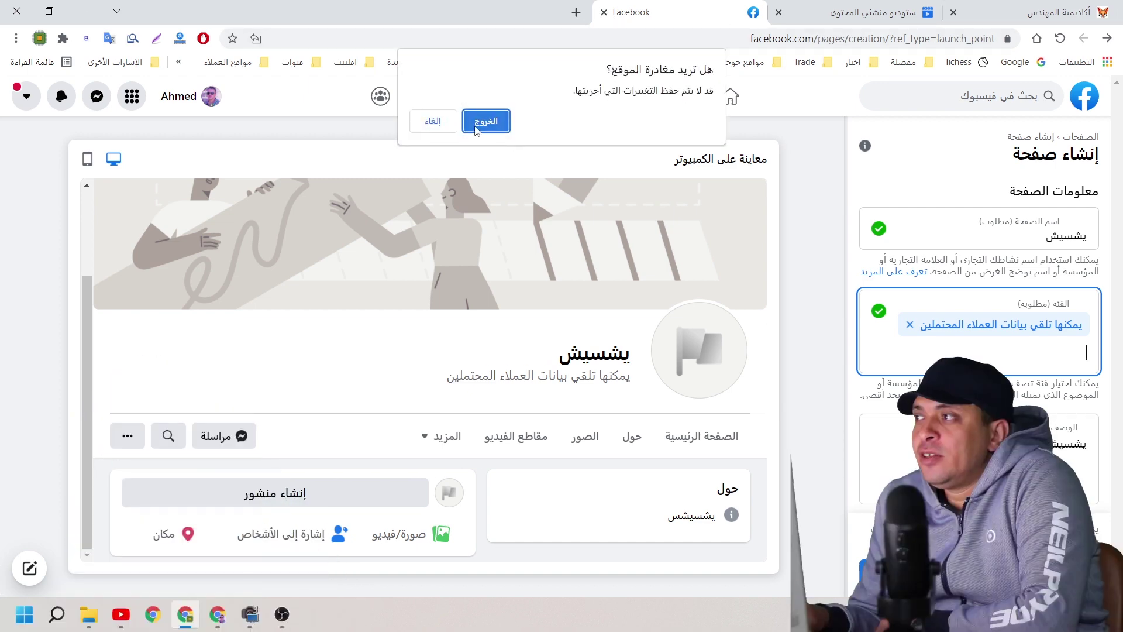
pyautogui.click(486, 122)
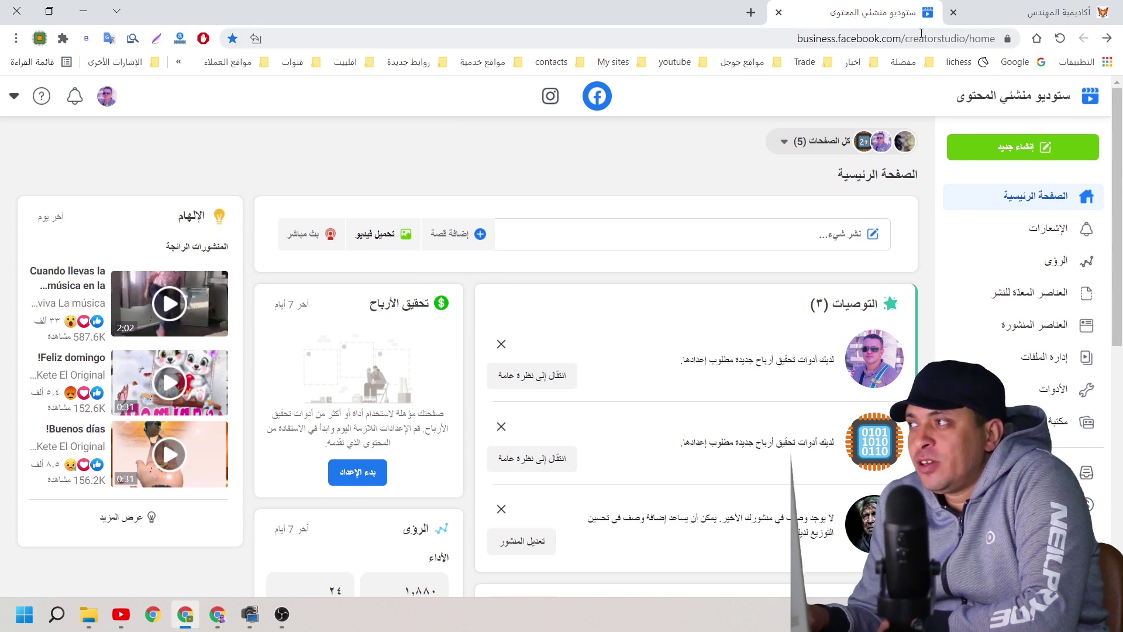
pyautogui.click(788, 40)
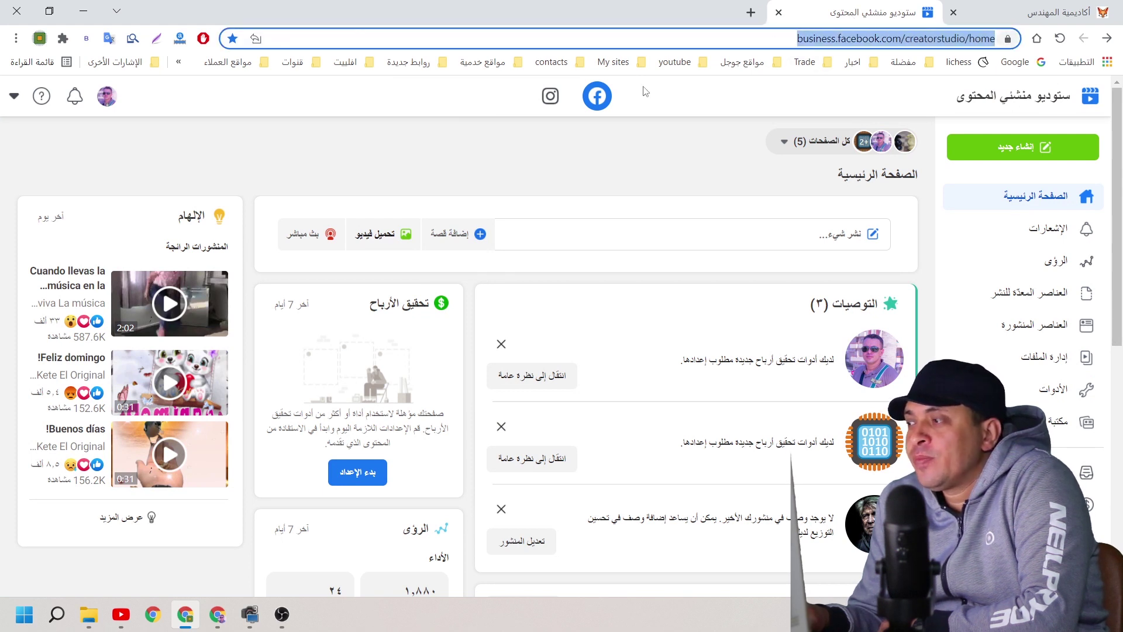
pyautogui.click(708, 177)
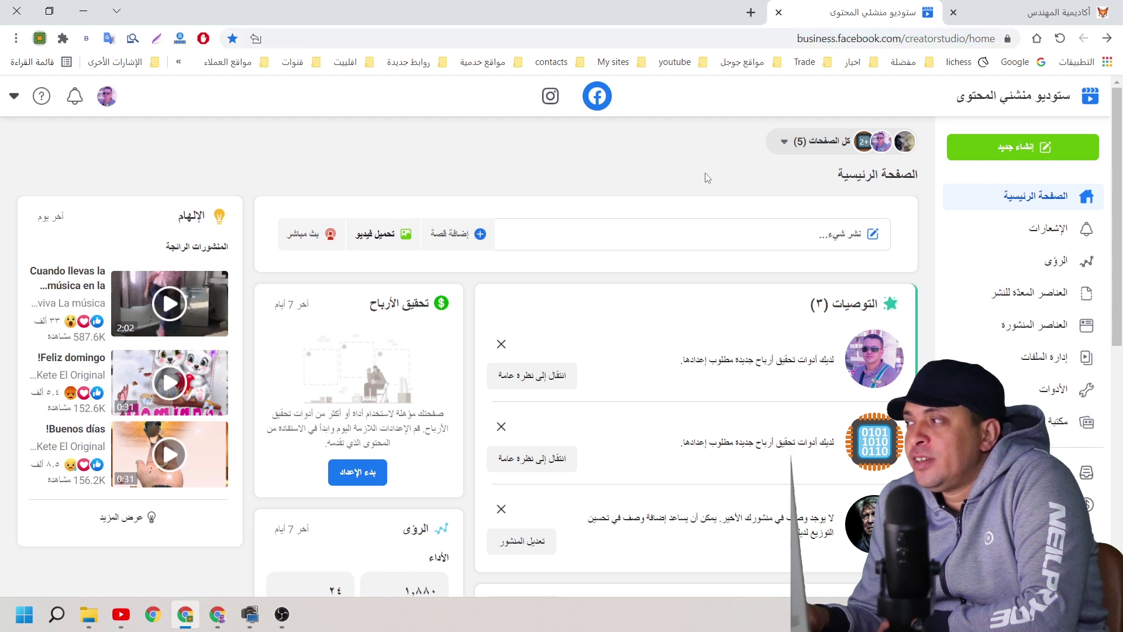
# Step: Upload the desktop video about doubling blog visits (زيادة عدد زيارات المدونة الى الضعف) to the page named after its owner
pyautogui.click(1025, 154)
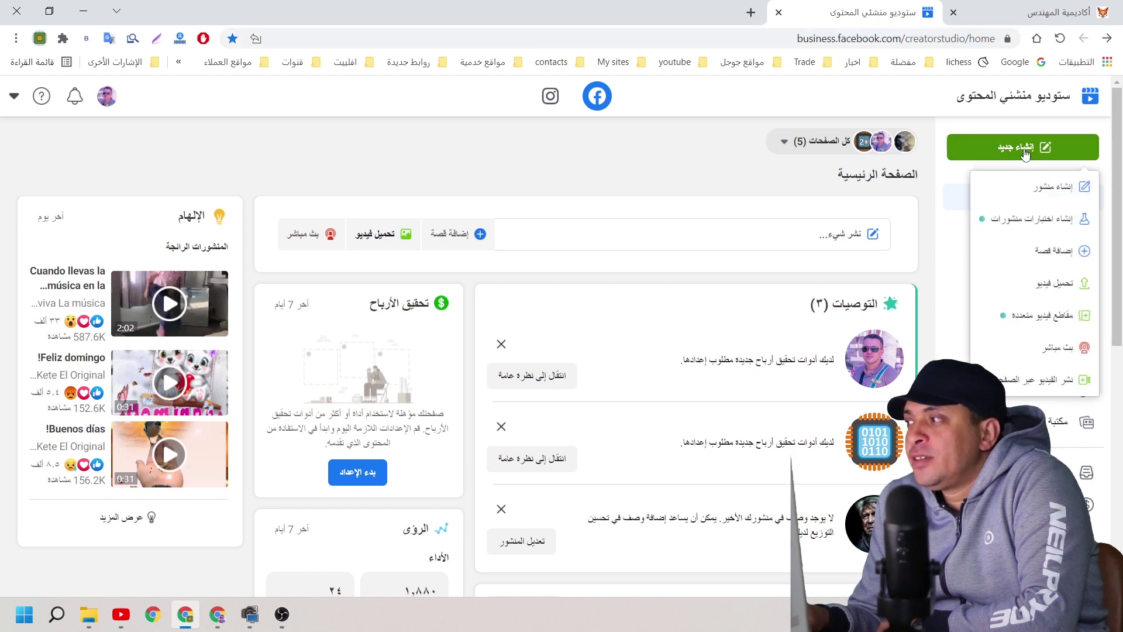
pyautogui.click(1048, 285)
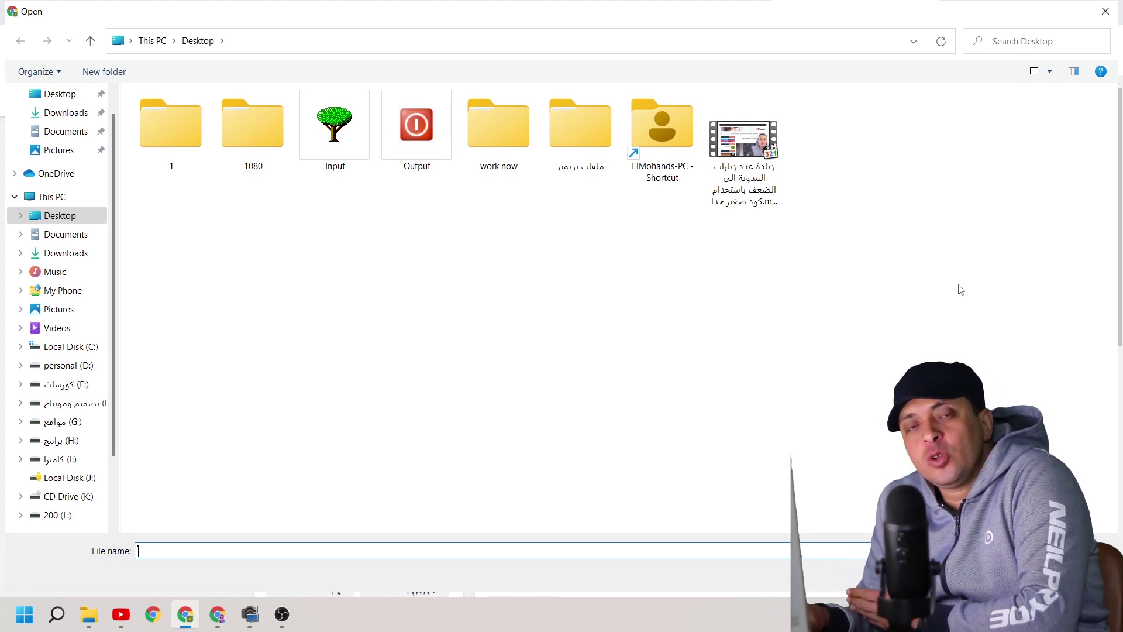
pyautogui.doubleClick(745, 141)
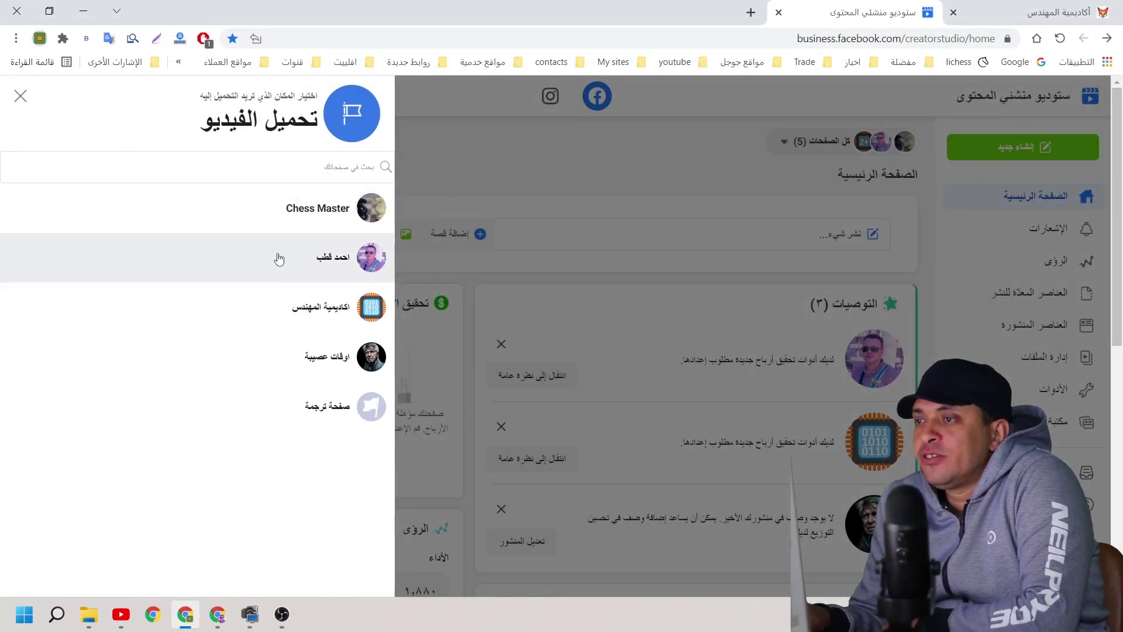
pyautogui.click(339, 252)
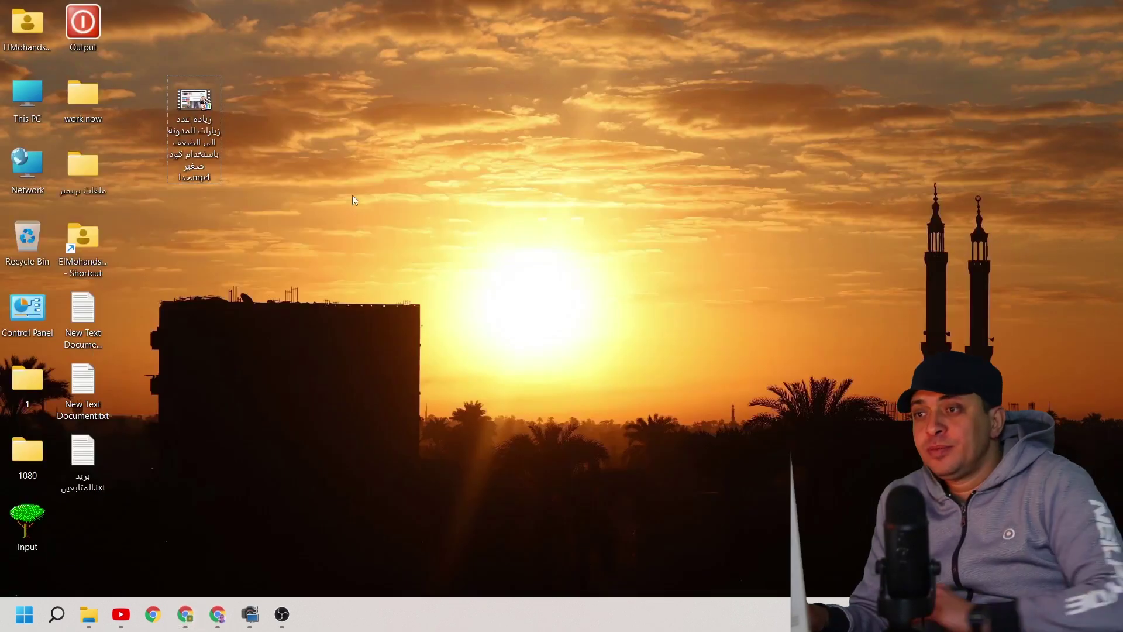
# Step: Check the desktop video file's size in its properties and preview the video in the media player
pyautogui.rightClick(199, 116)
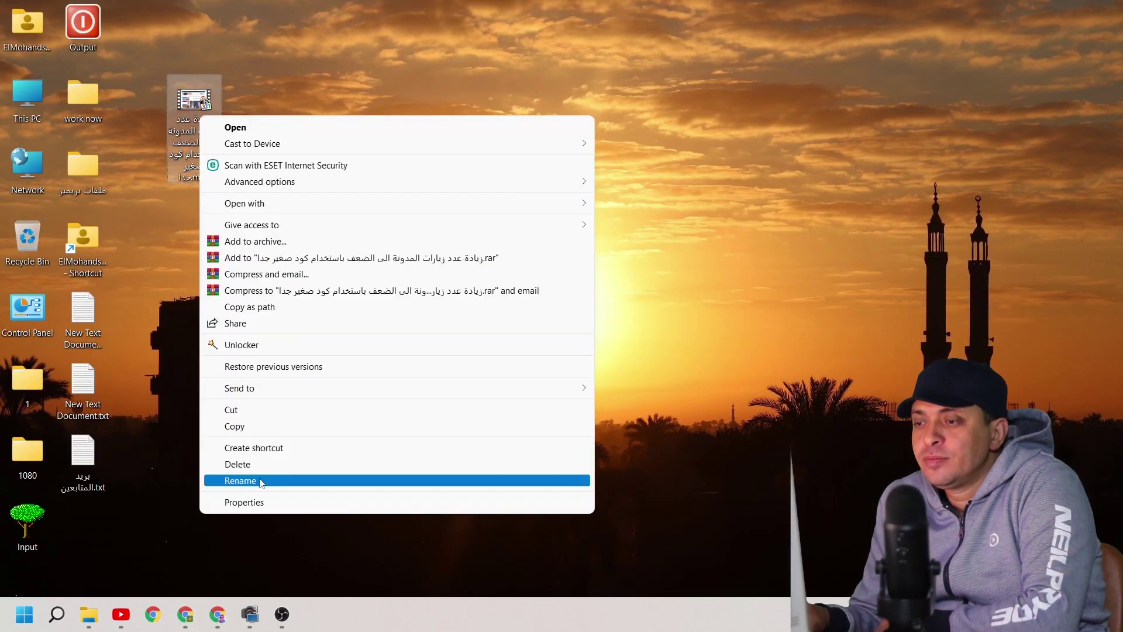
pyautogui.click(258, 502)
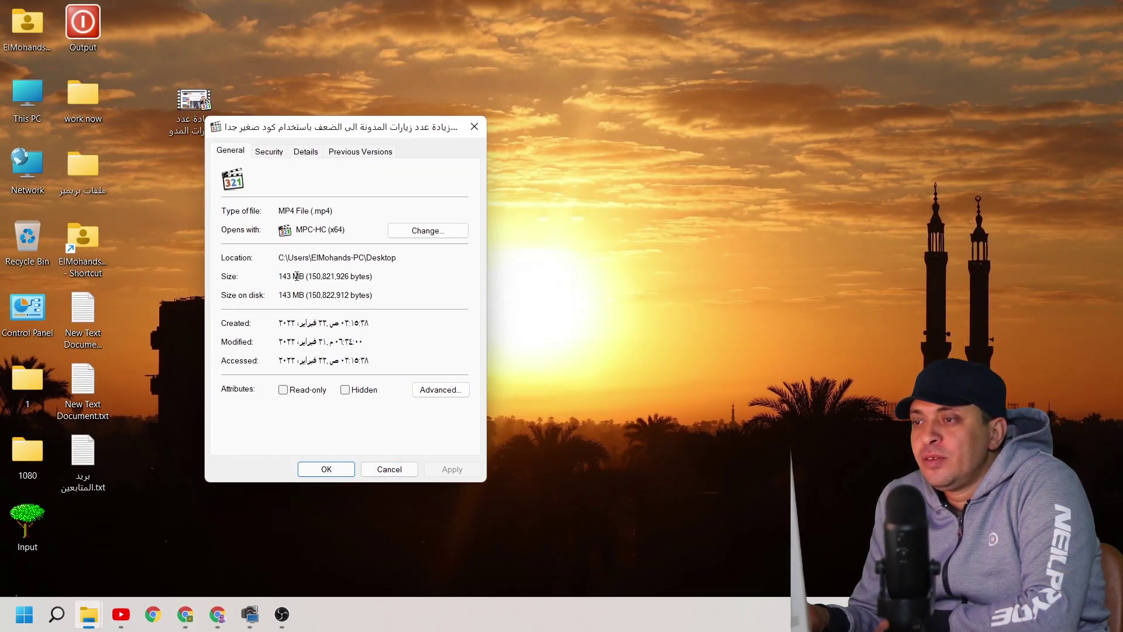
pyautogui.click(388, 470)
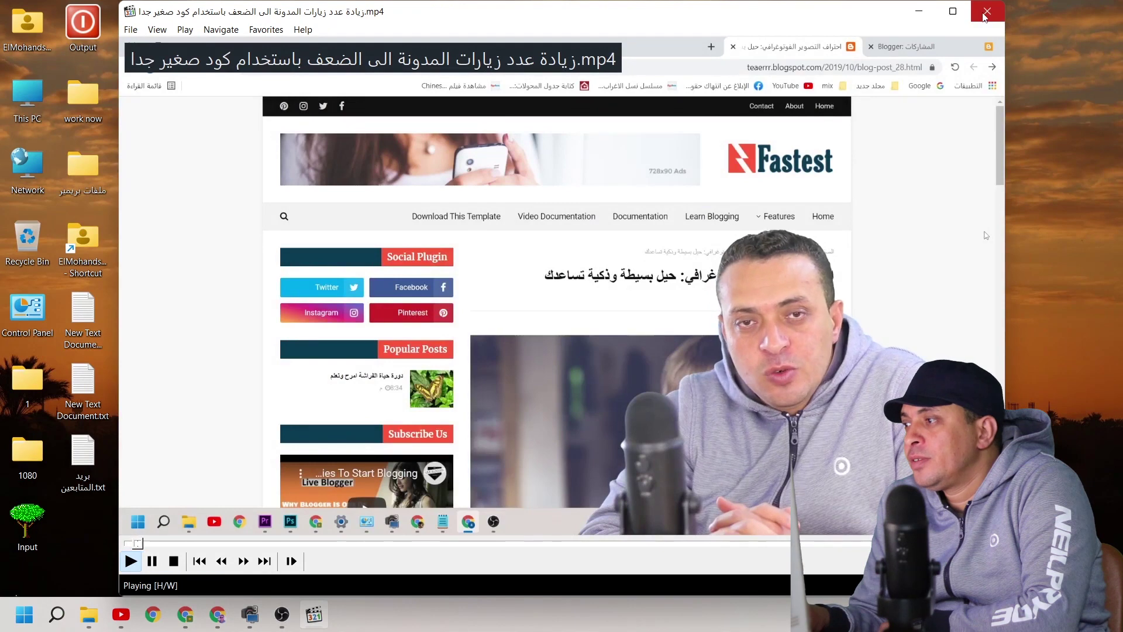
pyautogui.click(987, 11)
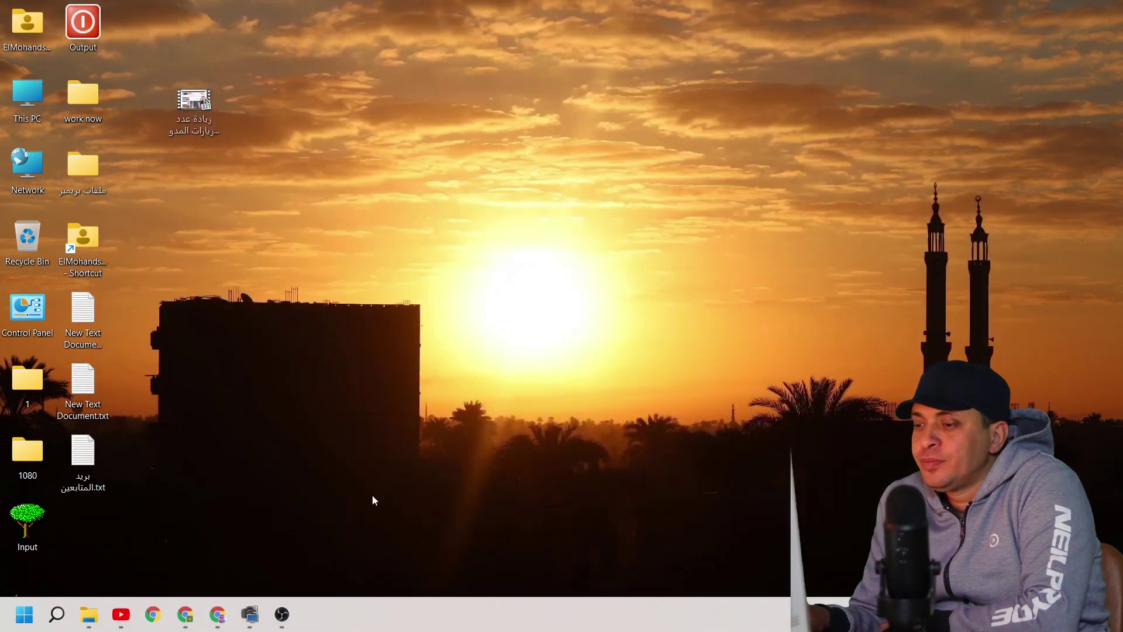
# Step: Return to Creator Studio in Chrome and set the uploading video's title to 564564568, keeping the suggested thumbnail
pyautogui.click(185, 615)
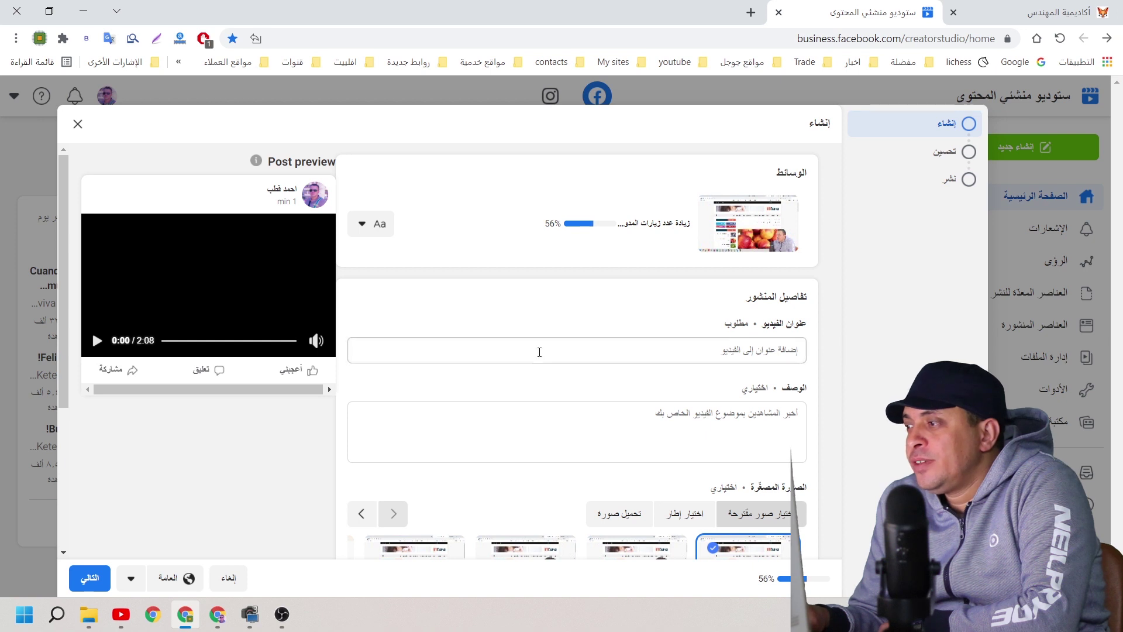
pyautogui.click(733, 352)
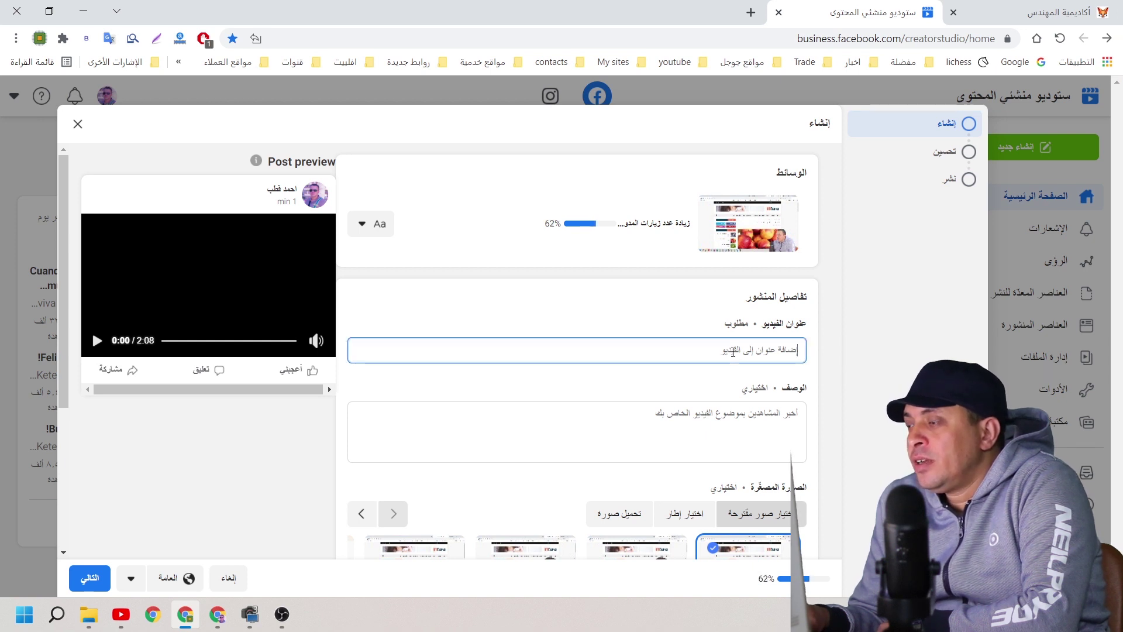
pyautogui.write('564564568')
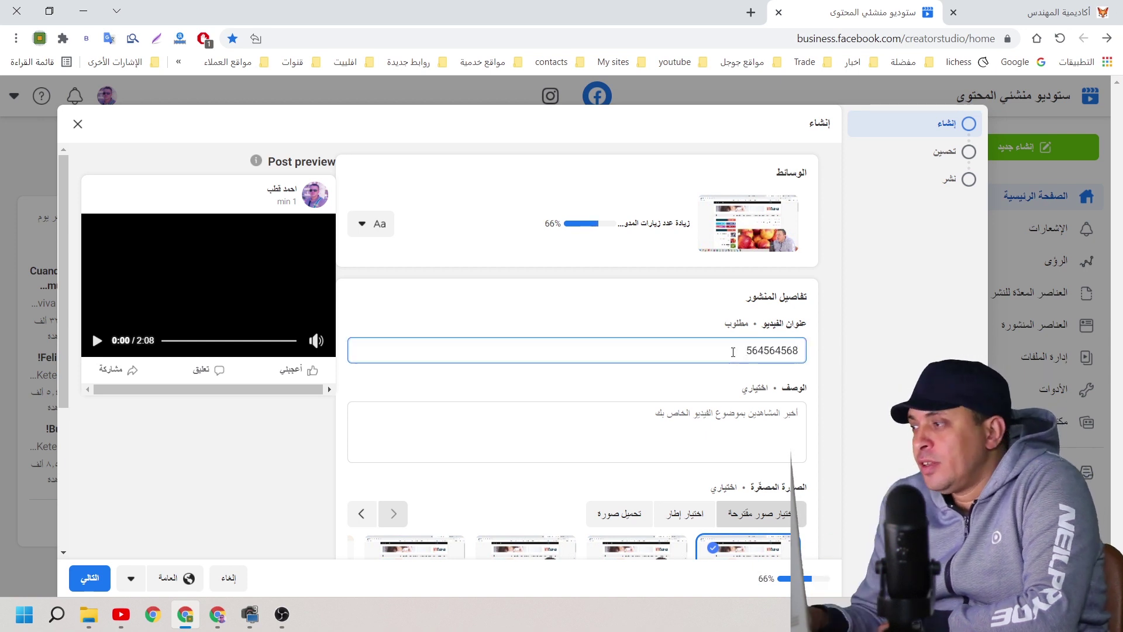
pyautogui.scroll(-1, 699, 441)
pyautogui.scroll(-3, 699, 441)
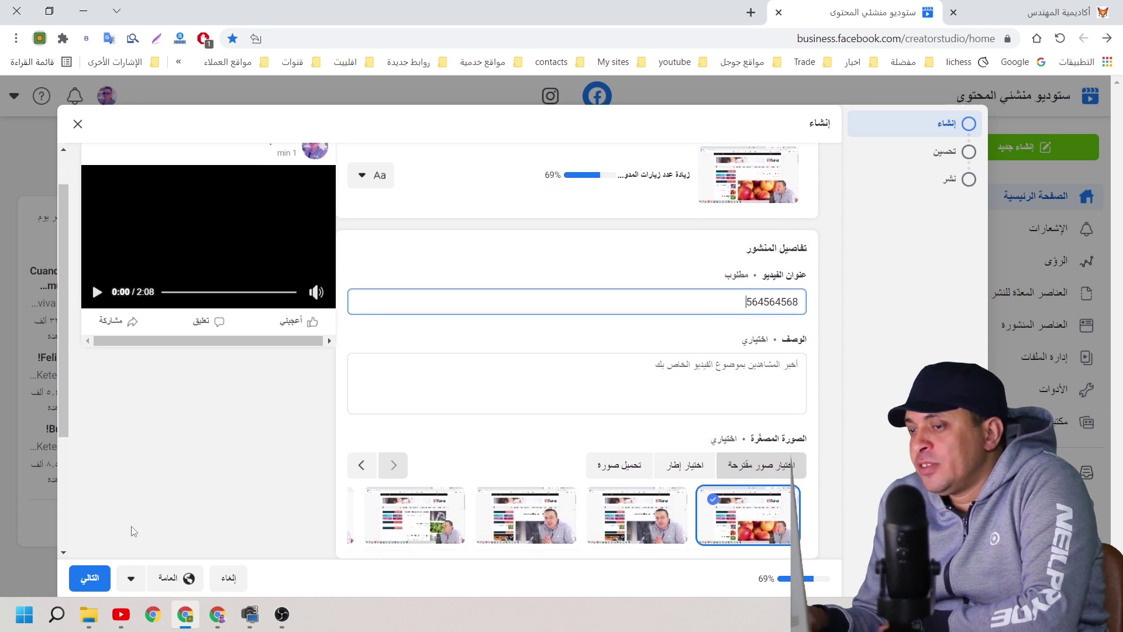
pyautogui.scroll(4, 667, 399)
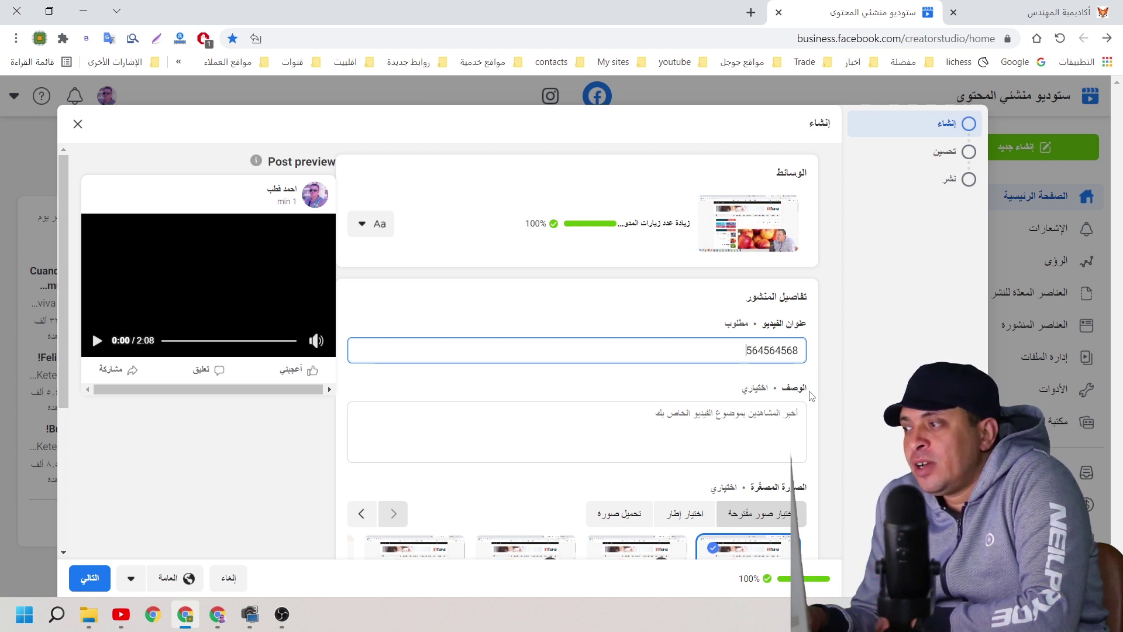
pyautogui.scroll(-4, 416, 441)
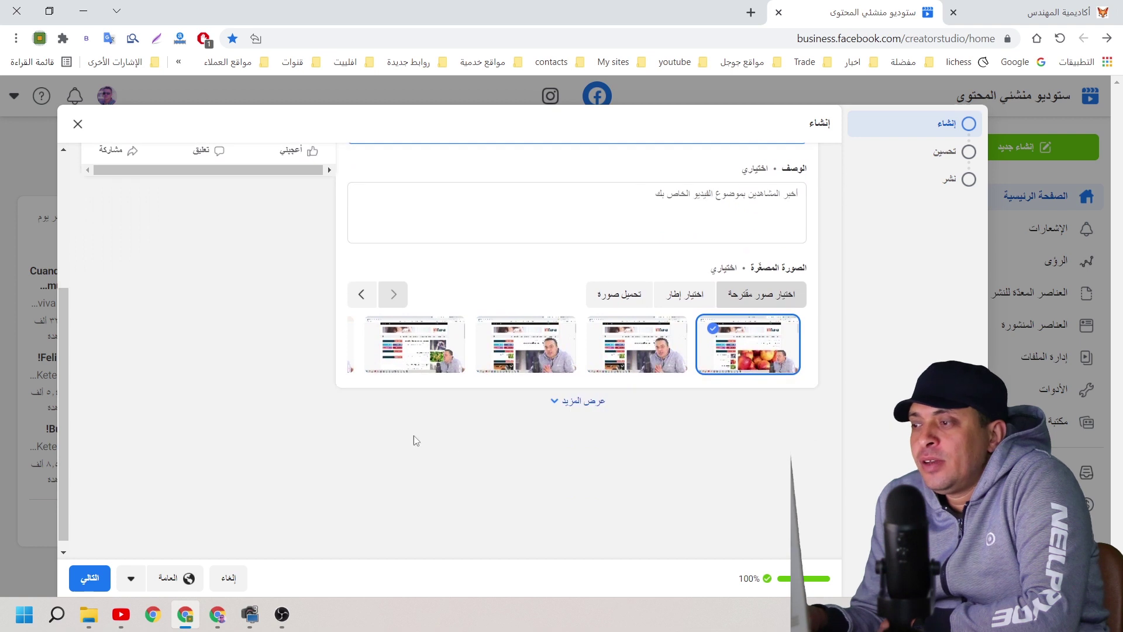
# Step: Check the captions settings in the enhancement stage and save the video post as a draft
pyautogui.click(99, 582)
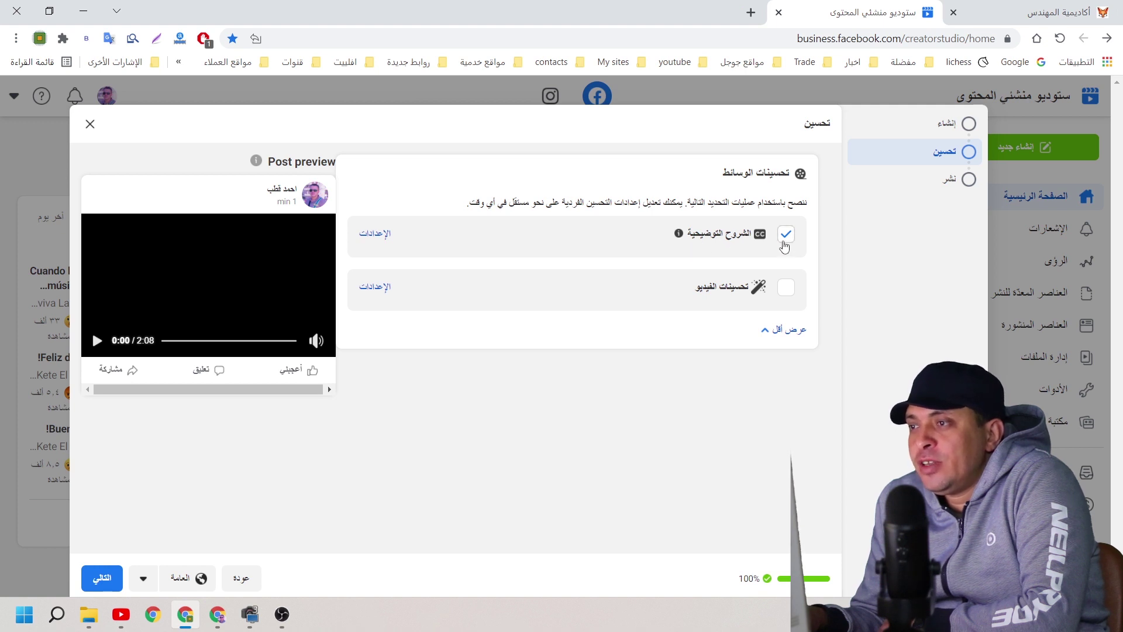
pyautogui.click(375, 234)
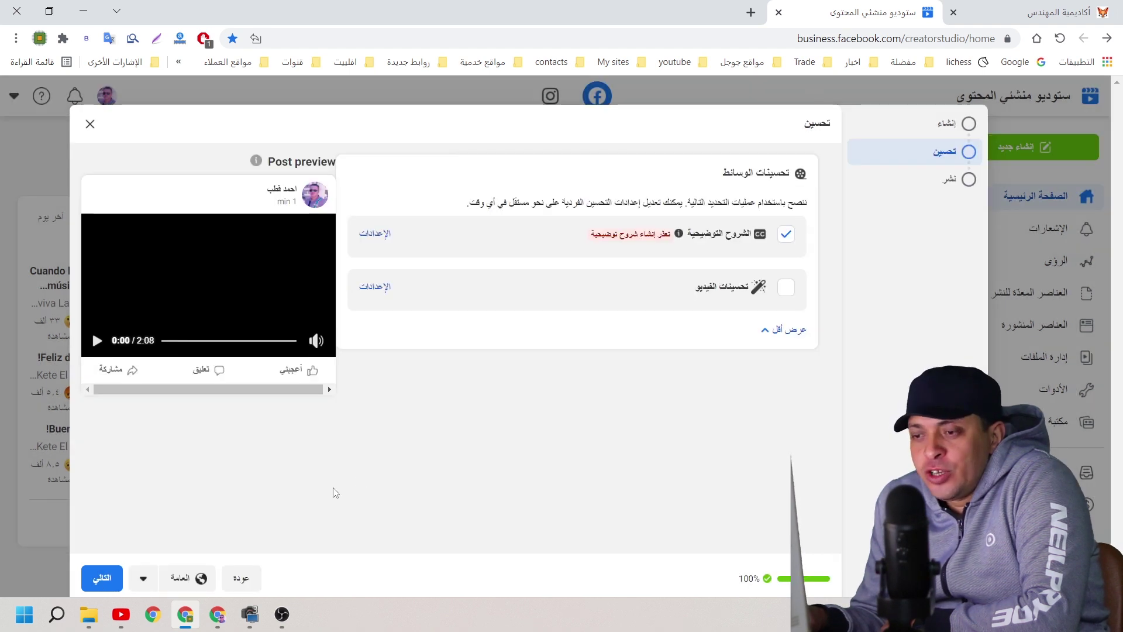
pyautogui.click(113, 580)
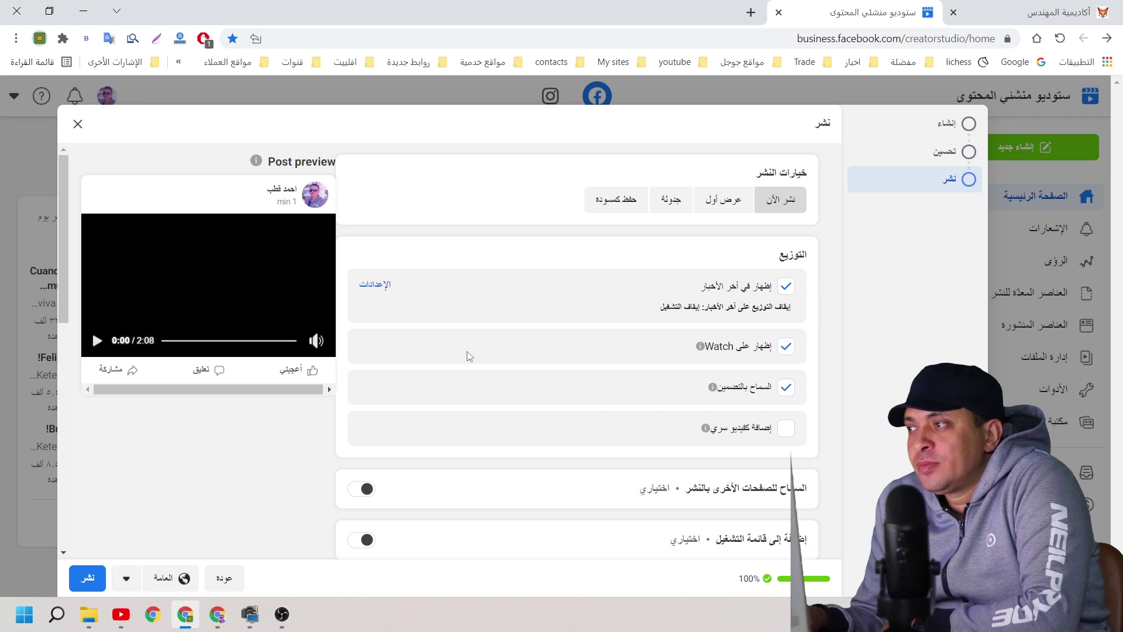
pyautogui.click(621, 202)
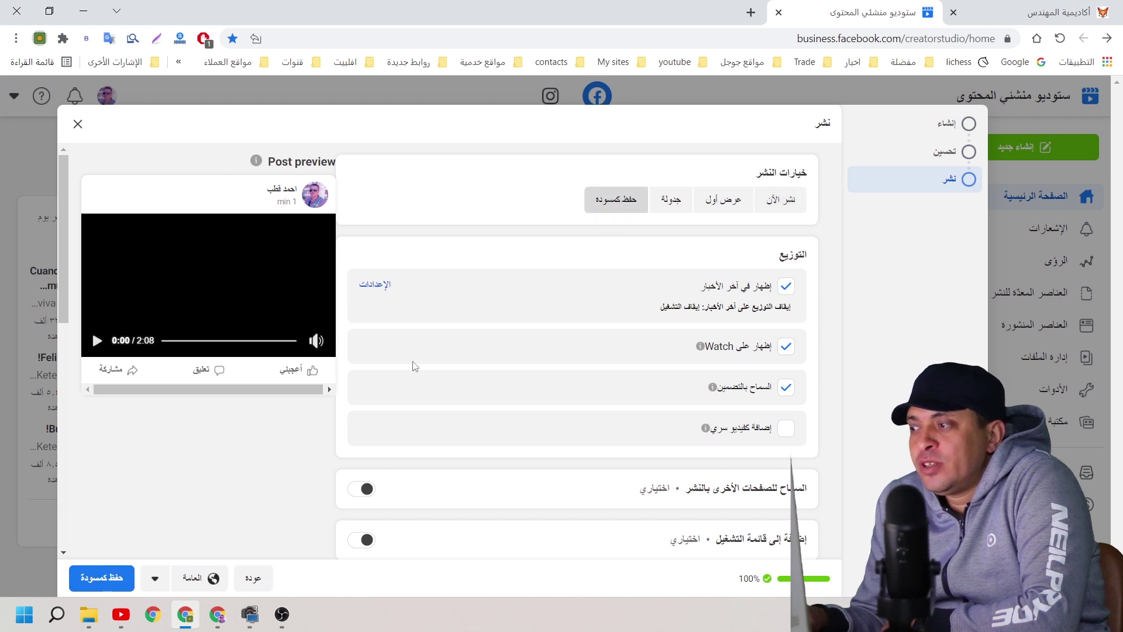
pyautogui.click(109, 579)
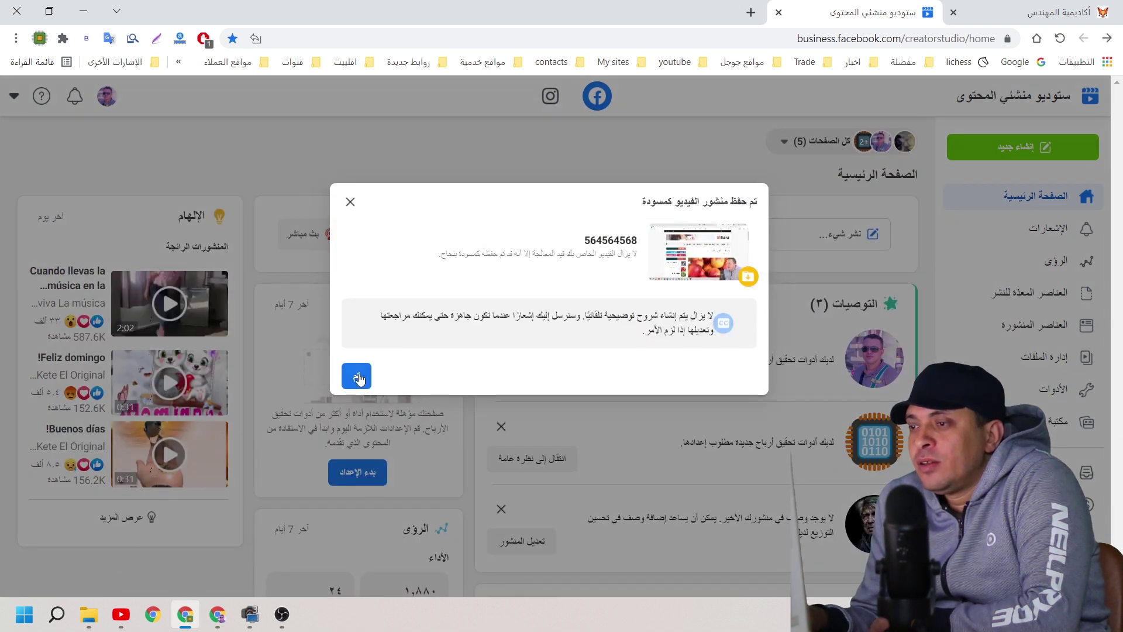
pyautogui.click(359, 378)
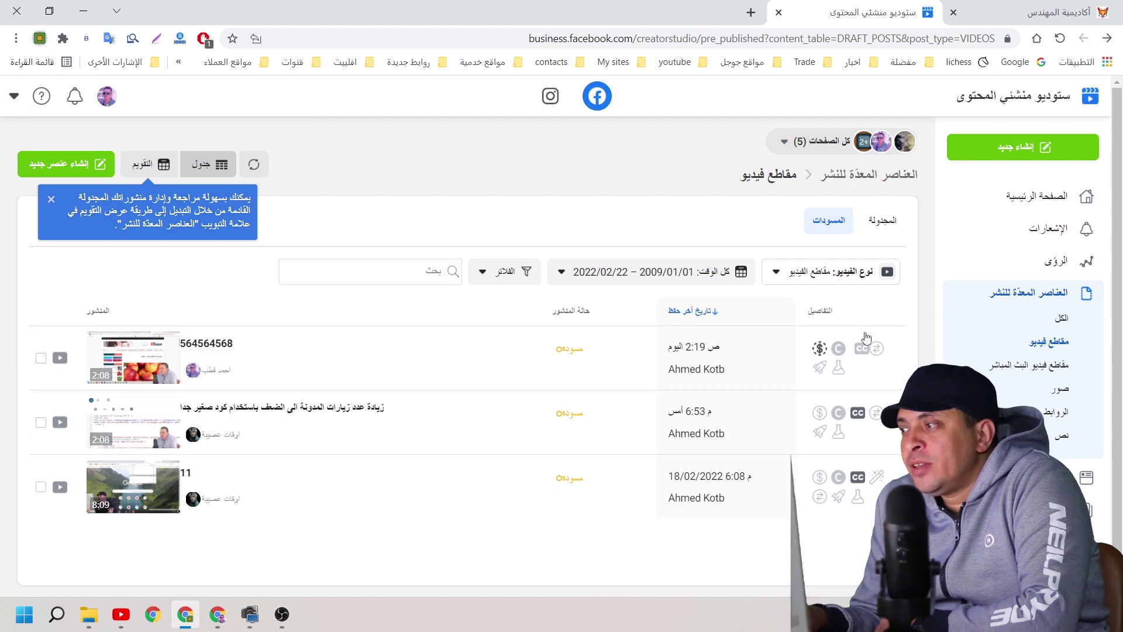
# Step: Open the captions and subtitles settings of the draft video 564564568
pyautogui.moveTo(865, 356)
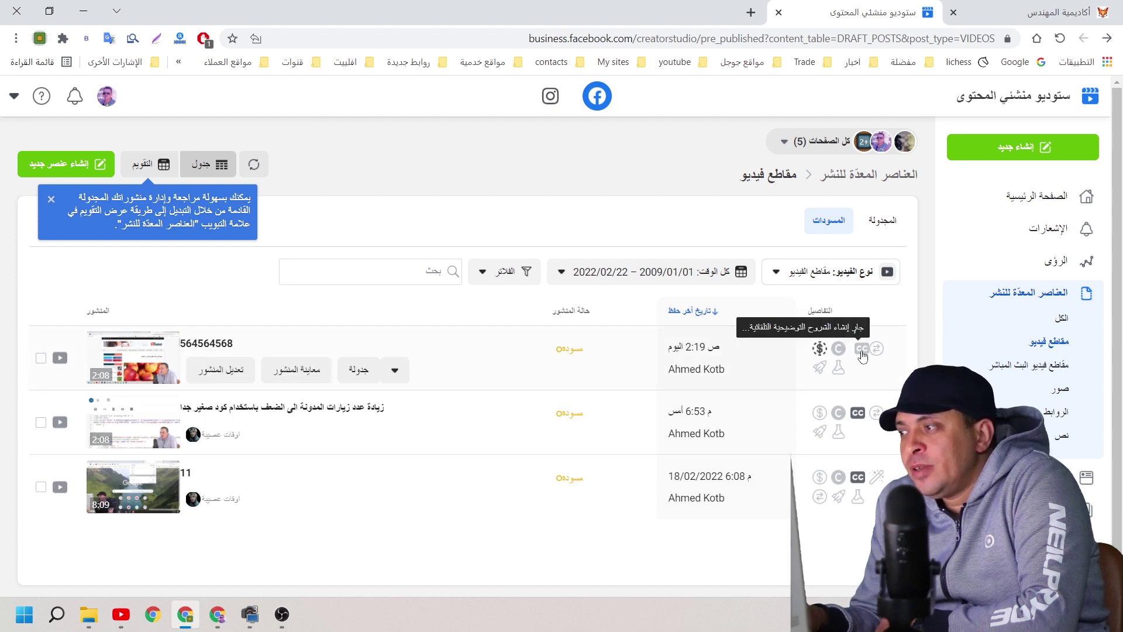
pyautogui.click(862, 349)
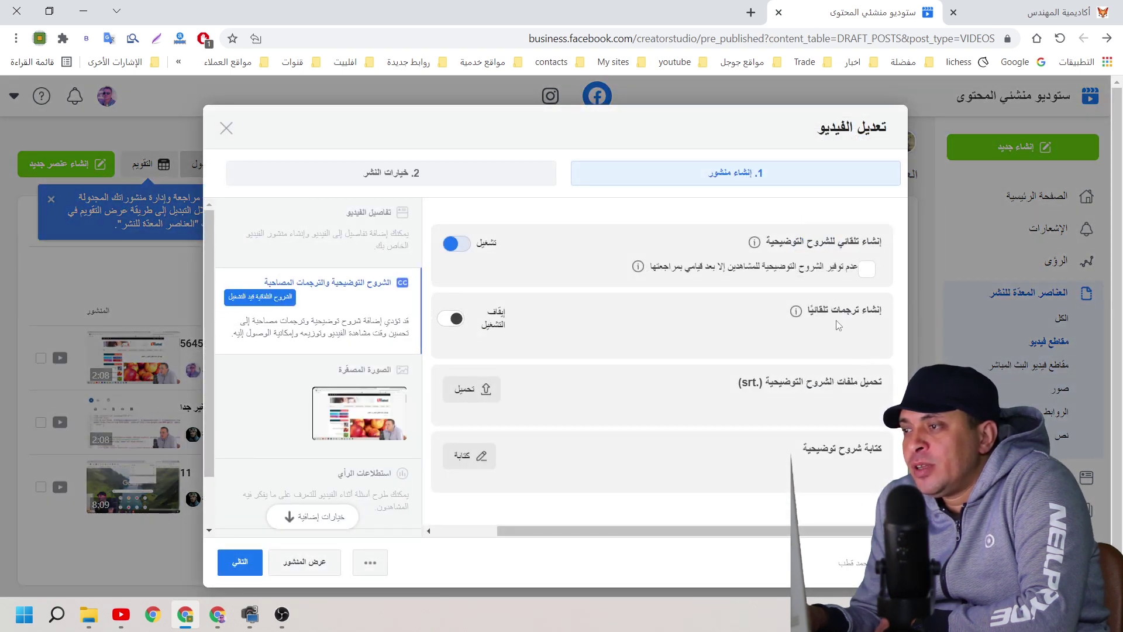
# Step: Download the automatically generated Arabic captions to the Desktop as caption.ar_AR.srt and dismiss the downloads bar
pyautogui.click(459, 319)
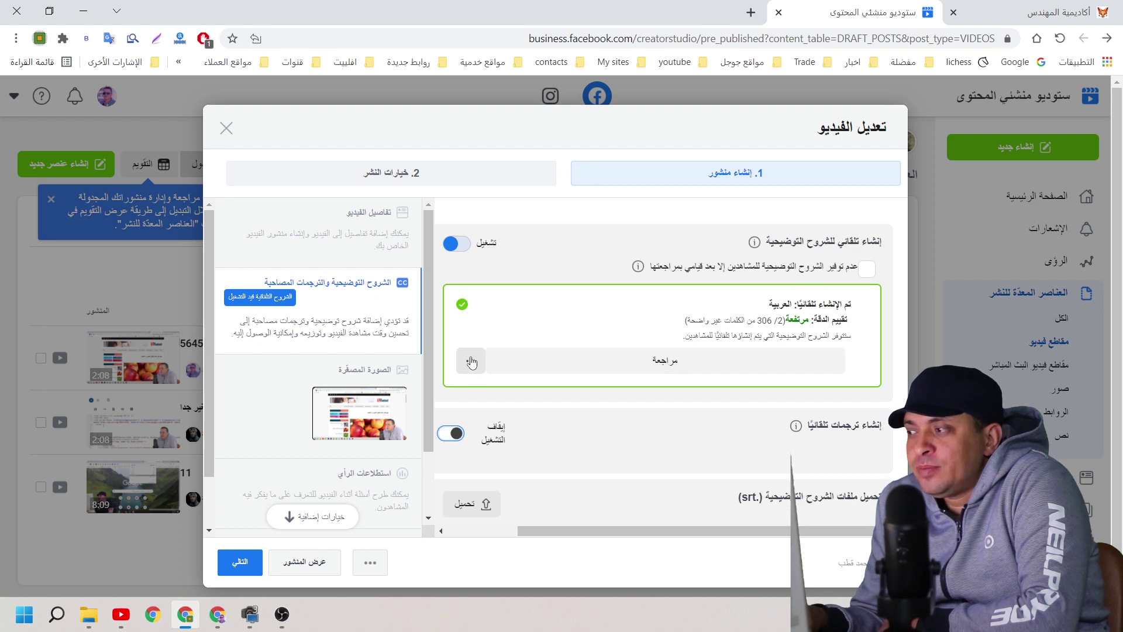
pyautogui.click(472, 361)
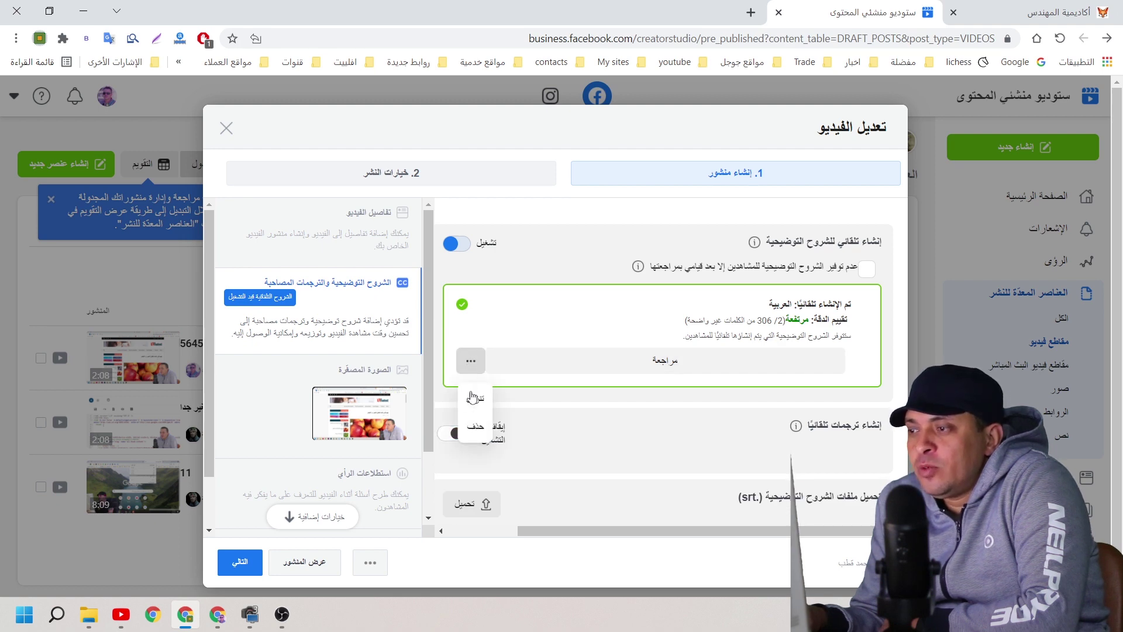
pyautogui.click(475, 398)
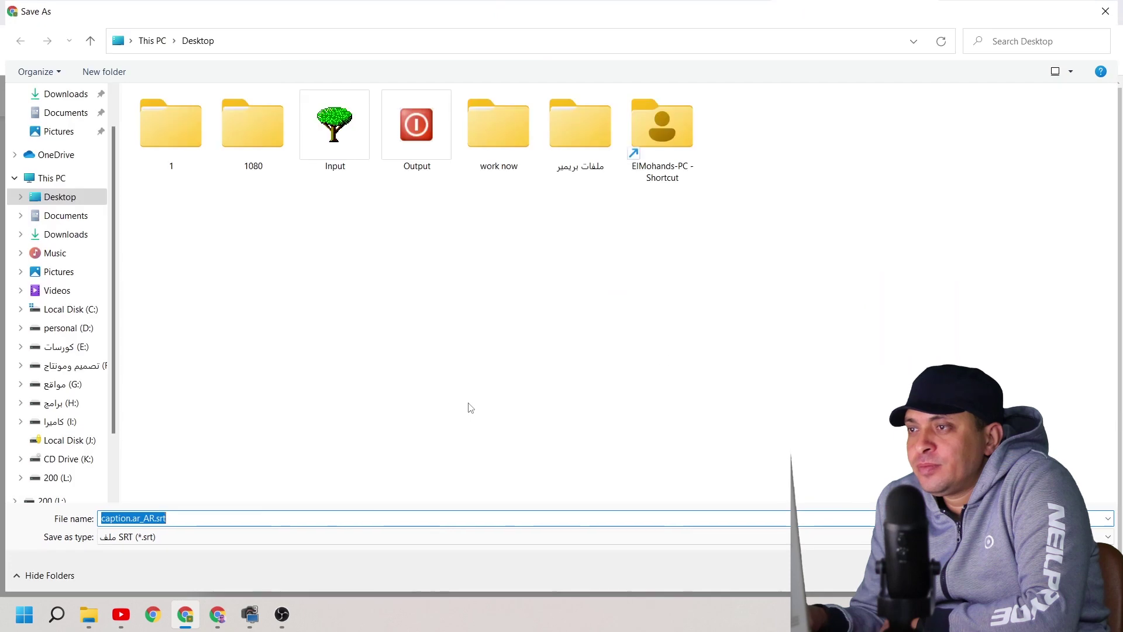
pyautogui.click(61, 196)
pyautogui.click(995, 575)
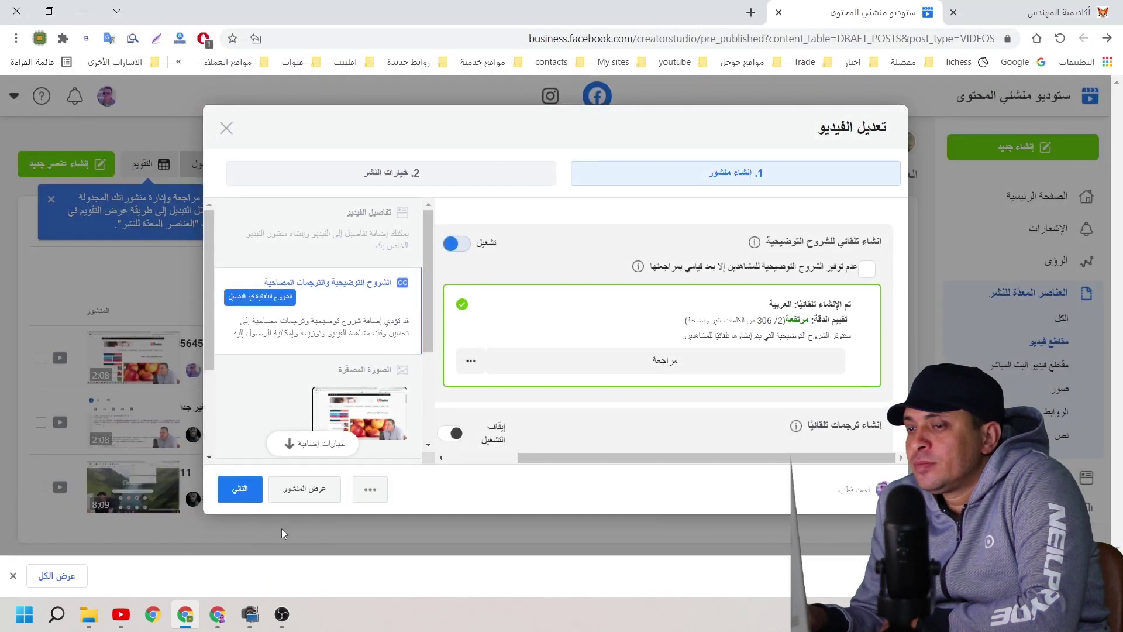
pyautogui.click(14, 577)
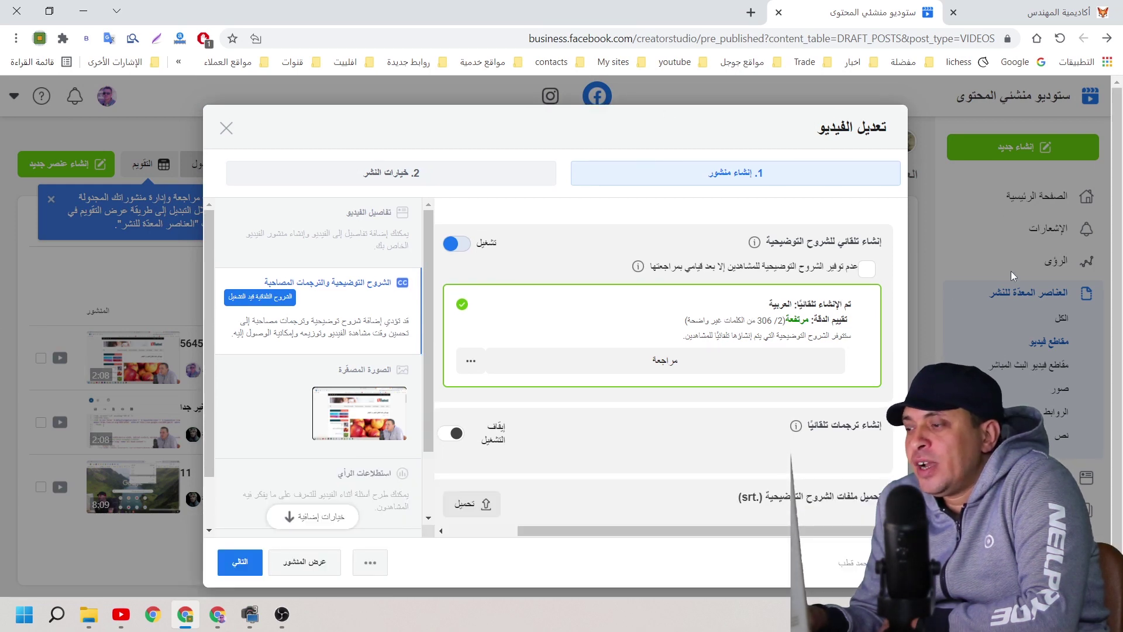
# Step: Close the video editor and move the caption.ar_AR.srt file to an empty area of the desktop near the video
pyautogui.click(237, 130)
pyautogui.click(438, 290)
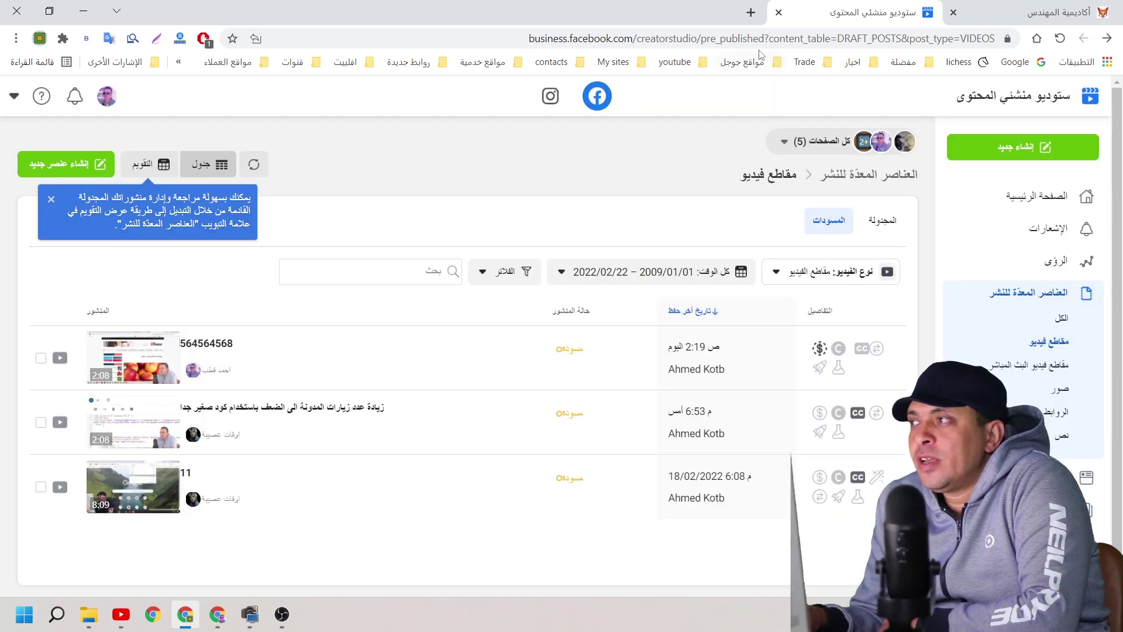
pyautogui.click(1028, 58)
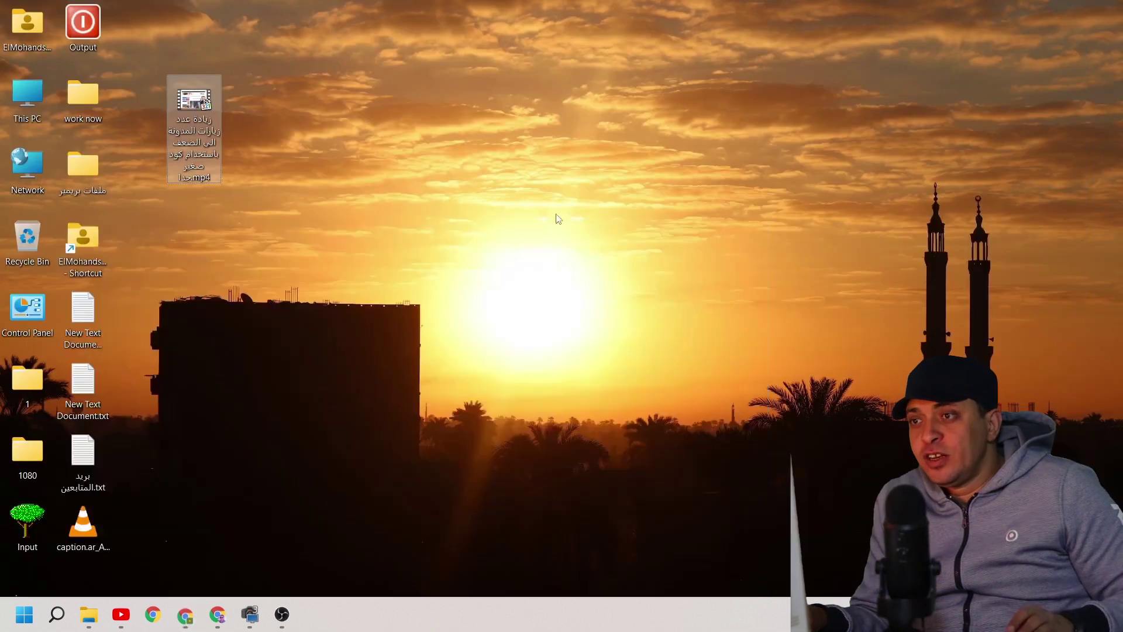
pyautogui.moveTo(83, 524); pyautogui.dragTo(456, 128)
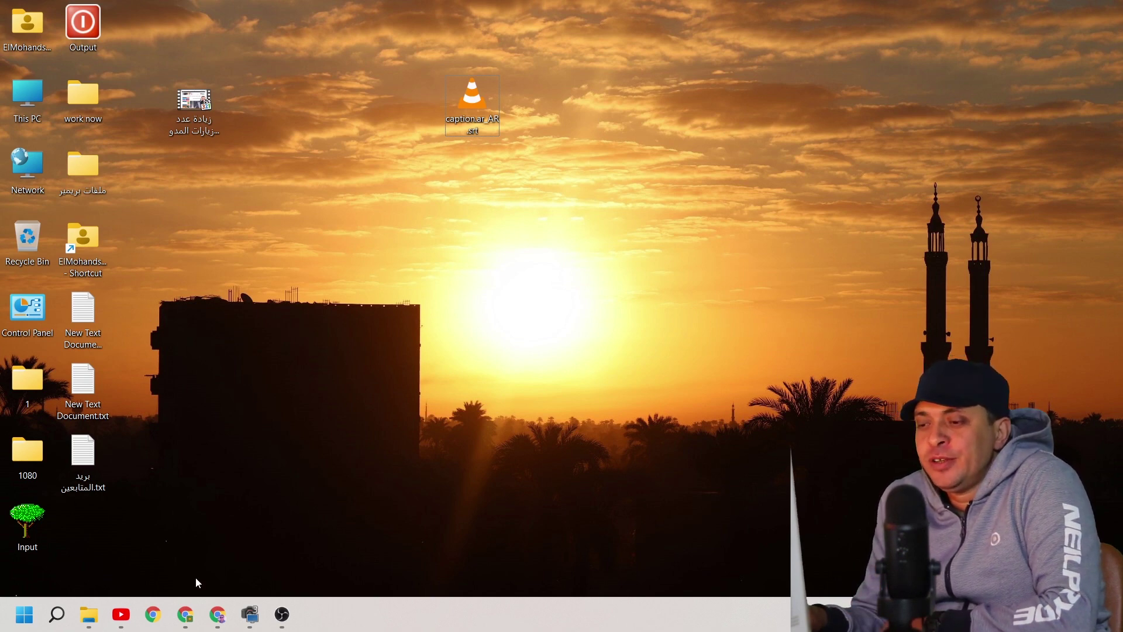
# Step: Switch to Chrome, open the bookmarked Translating Subtitles site and upload caption.ar_AR.srt from the desktop
pyautogui.click(185, 614)
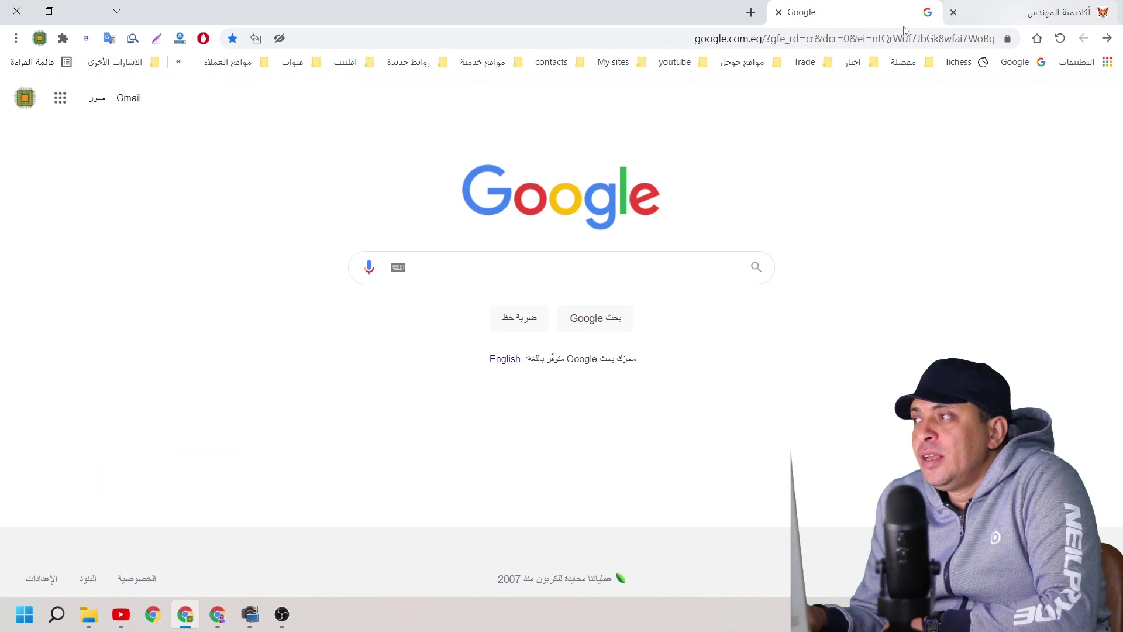
pyautogui.click(806, 62)
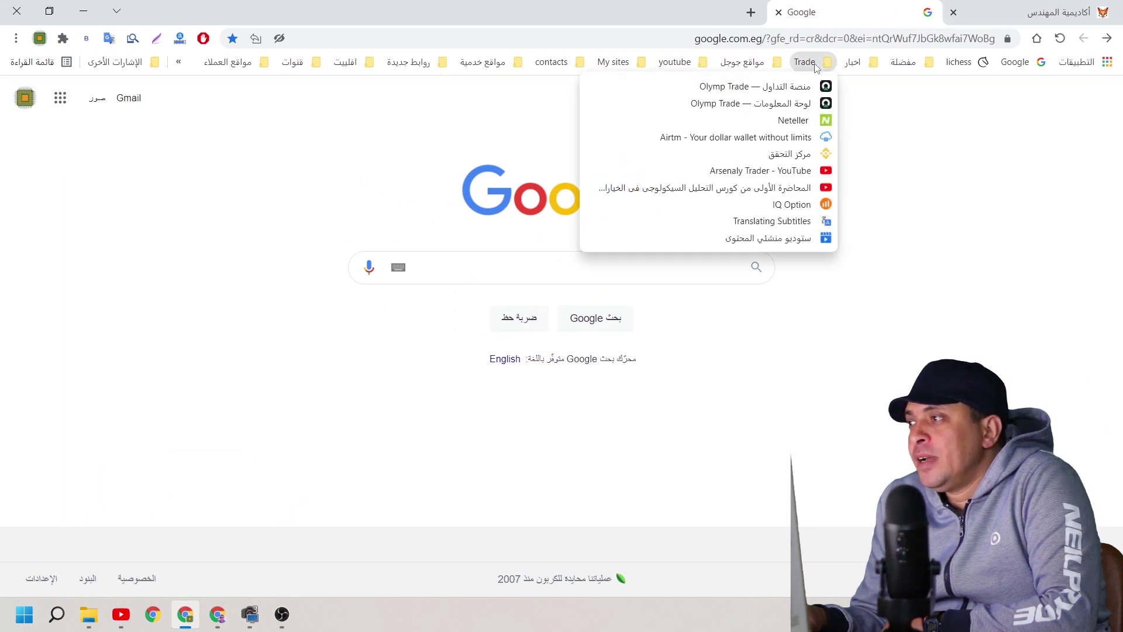
pyautogui.click(827, 226)
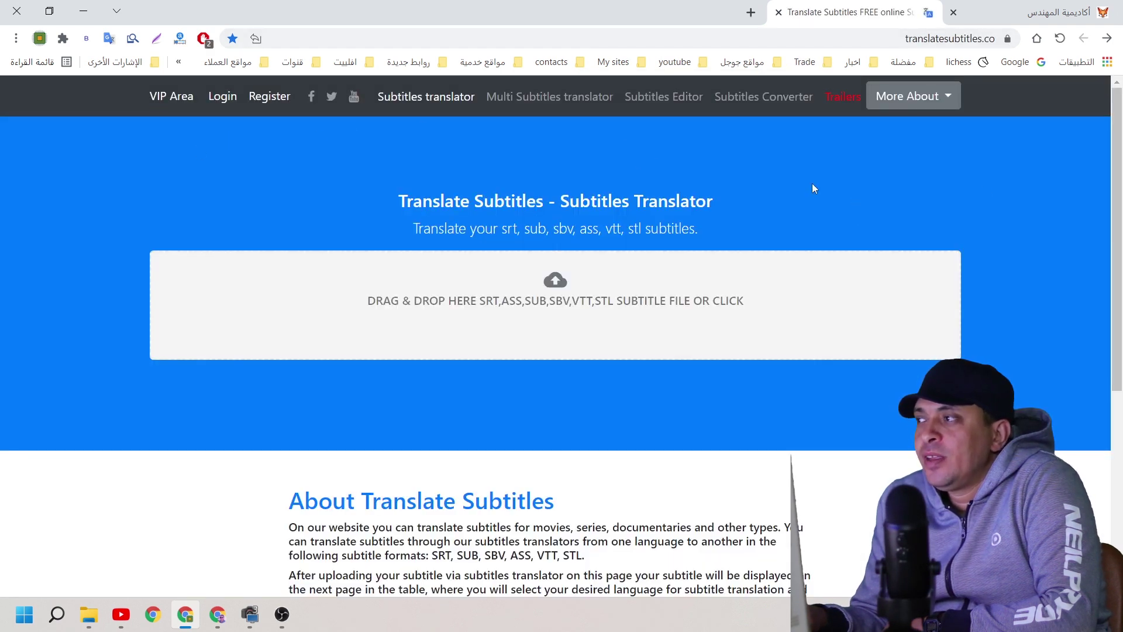
pyautogui.click(559, 302)
pyautogui.click(675, 136)
pyautogui.press('Return')
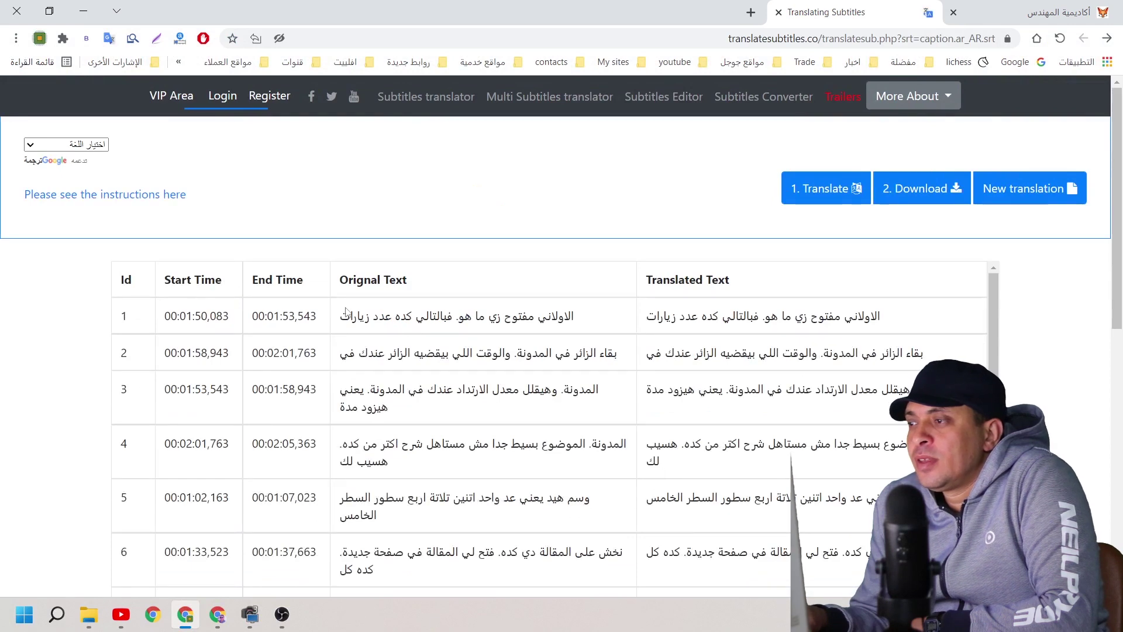
# Step: Translate the uploaded subtitles into Arabic and save the result to the Desktop as عربي
pyautogui.scroll(-4, 833, 309)
pyautogui.scroll(4, 649, 300)
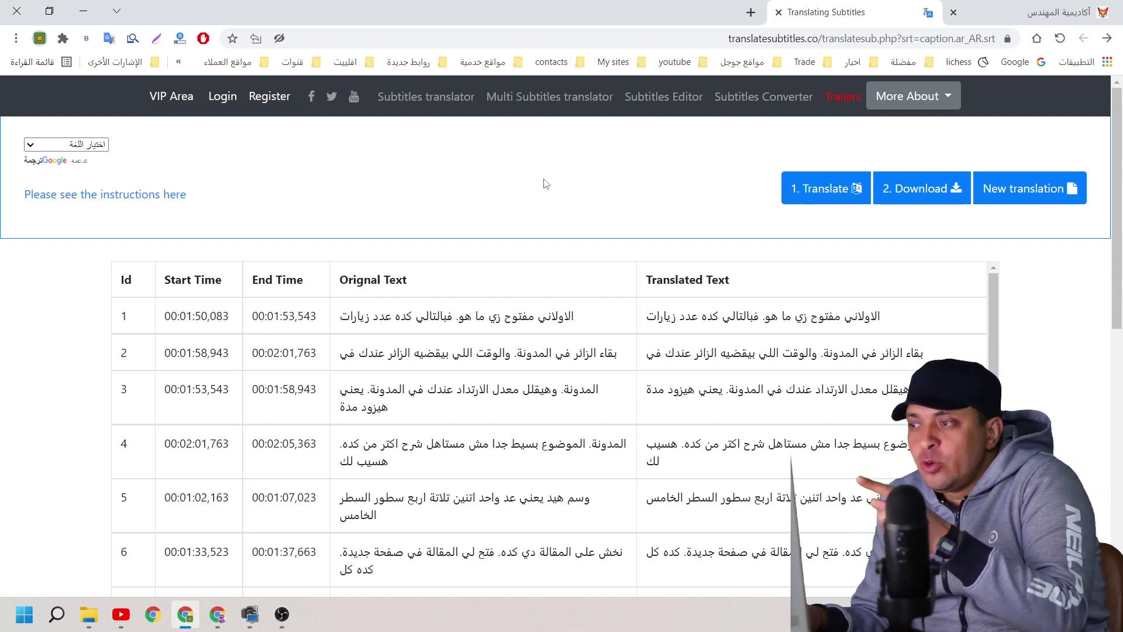
pyautogui.click(84, 146)
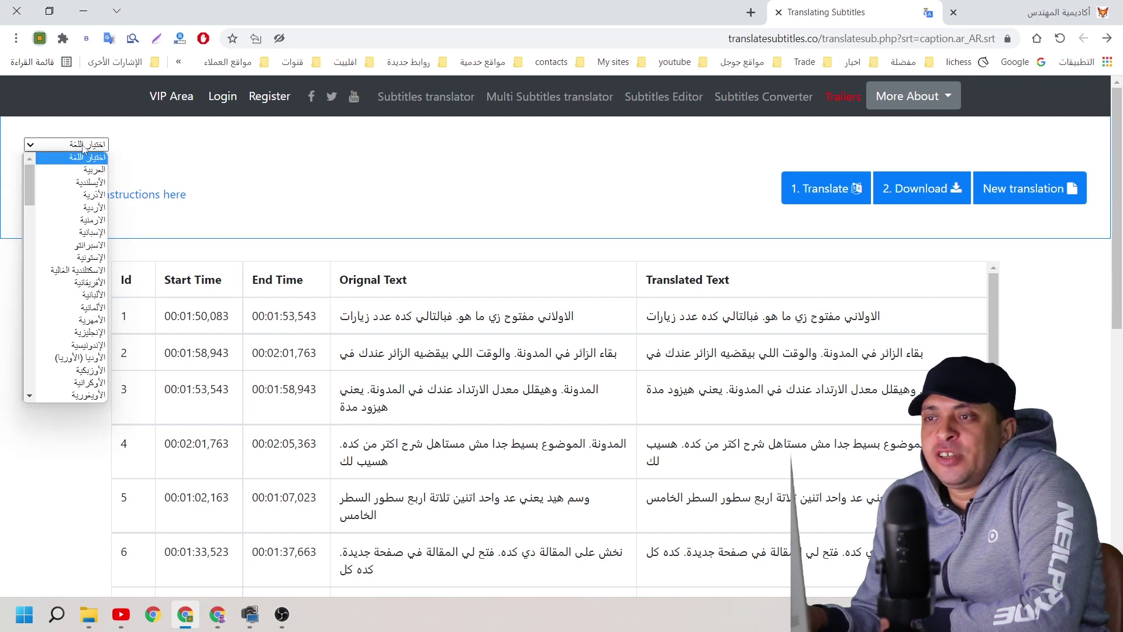
pyautogui.click(99, 176)
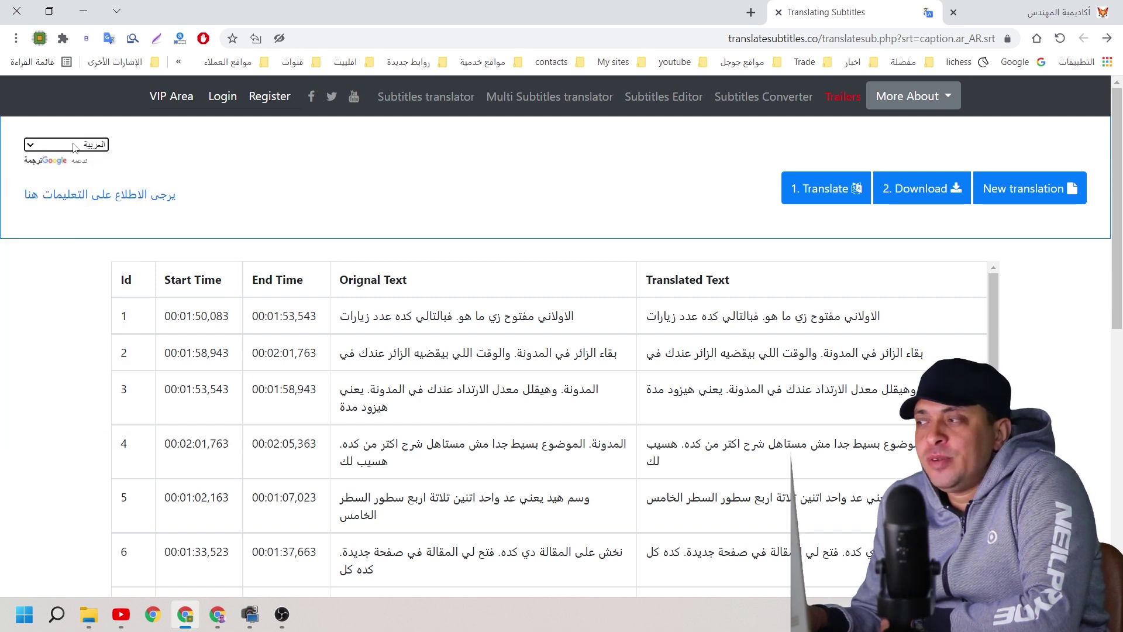
pyautogui.click(804, 199)
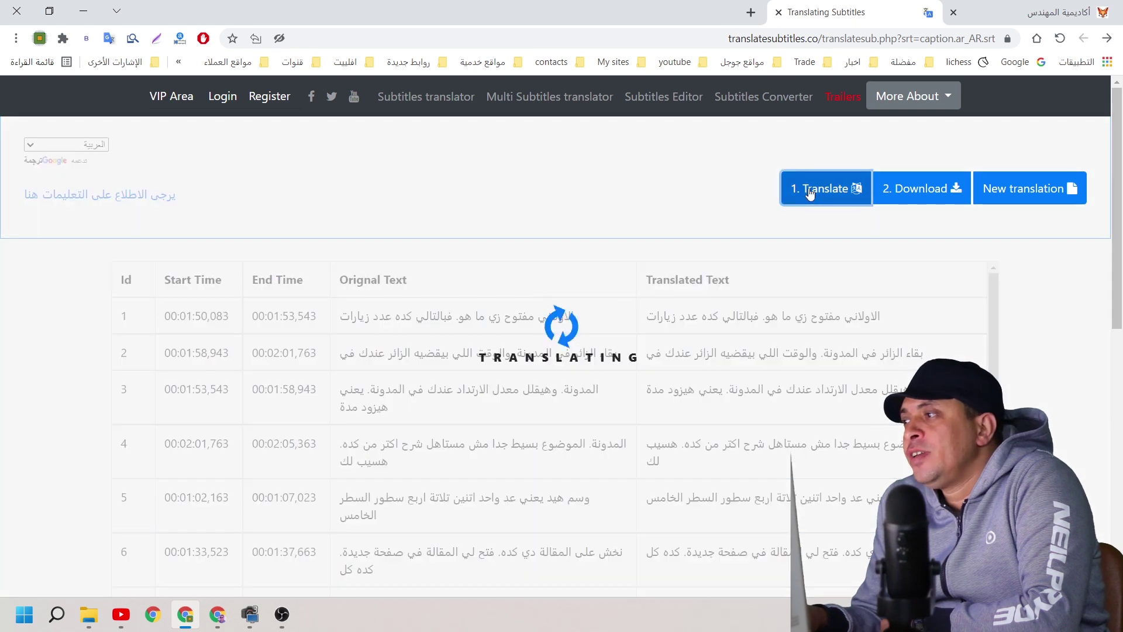
pyautogui.click(910, 199)
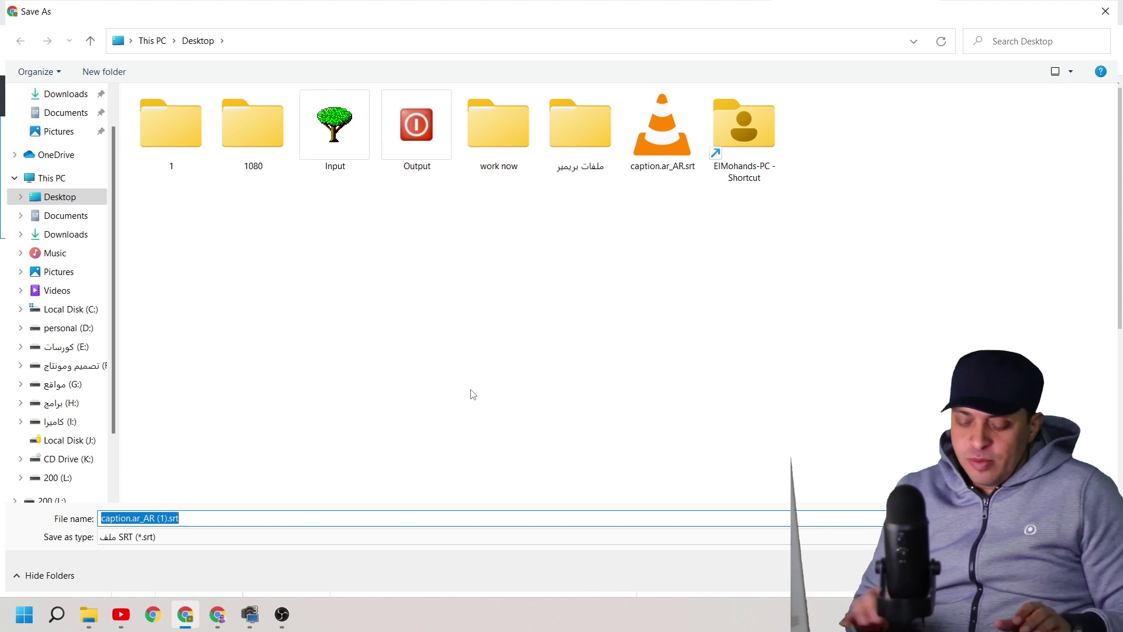
pyautogui.write('عربي')
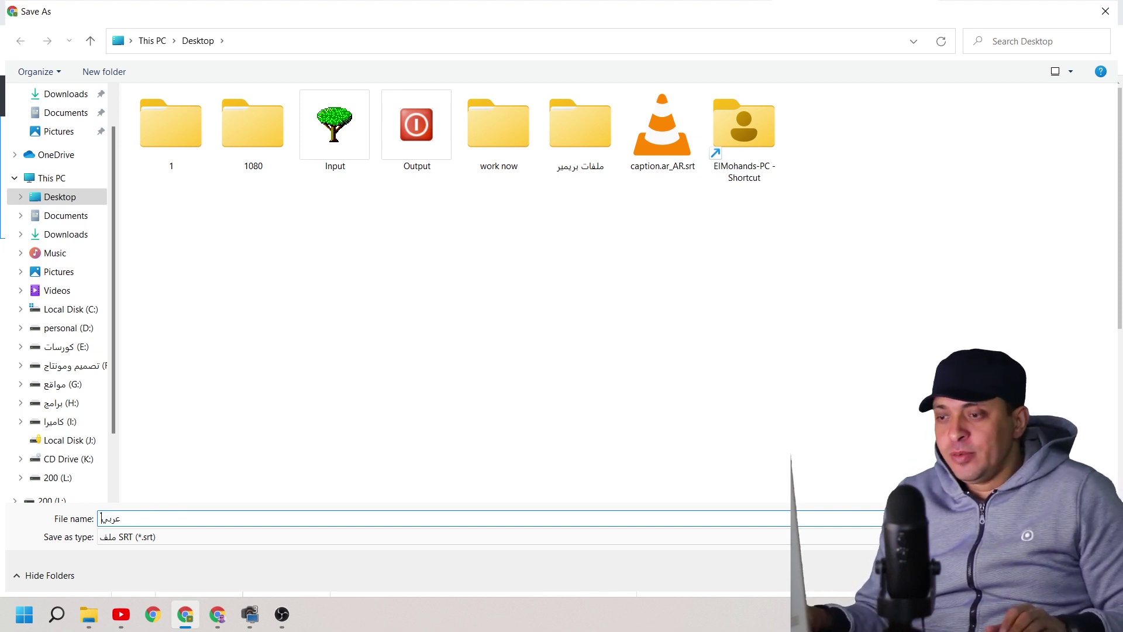
pyautogui.press('Return')
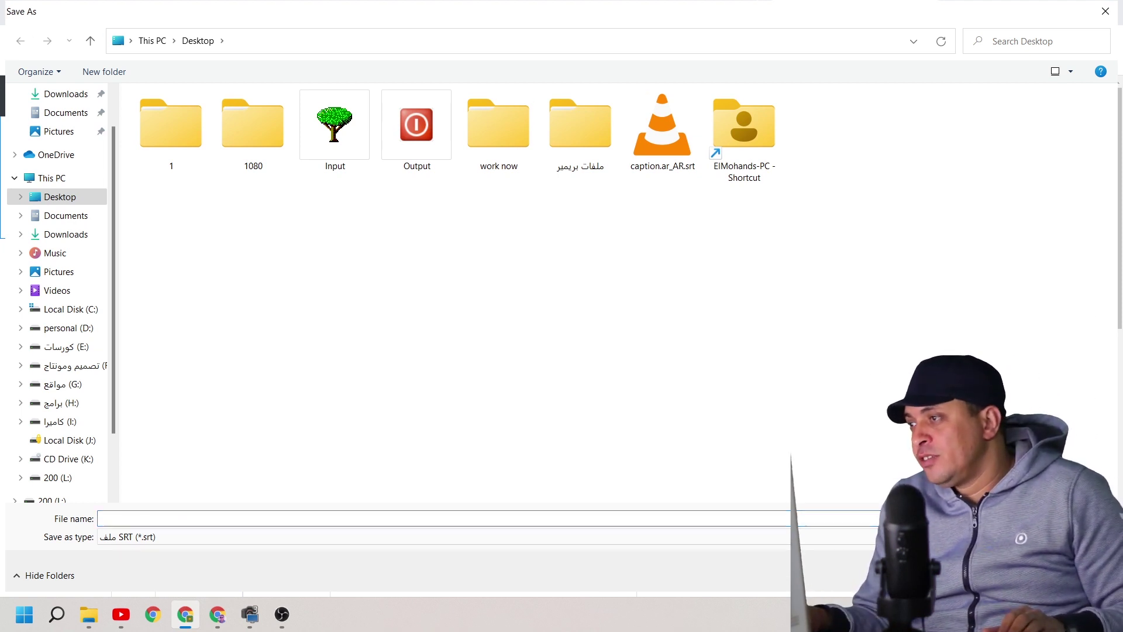
# Step: Translate the subtitles into English and save the result to the Desktop as انجليزي
pyautogui.click(71, 144)
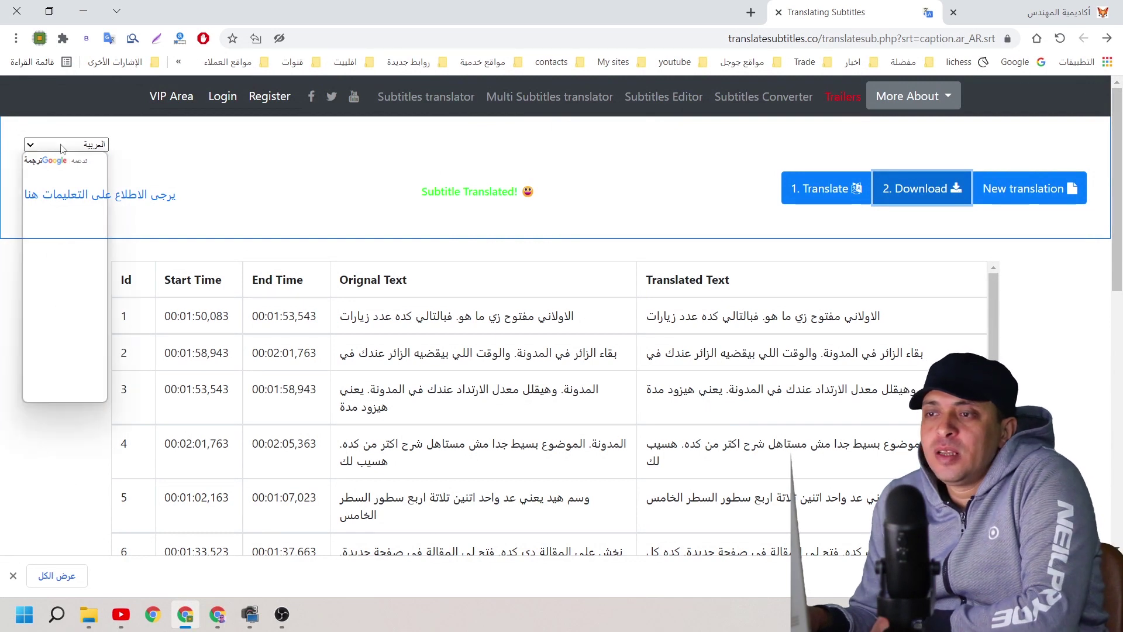
pyautogui.scroll(-8, 82, 273)
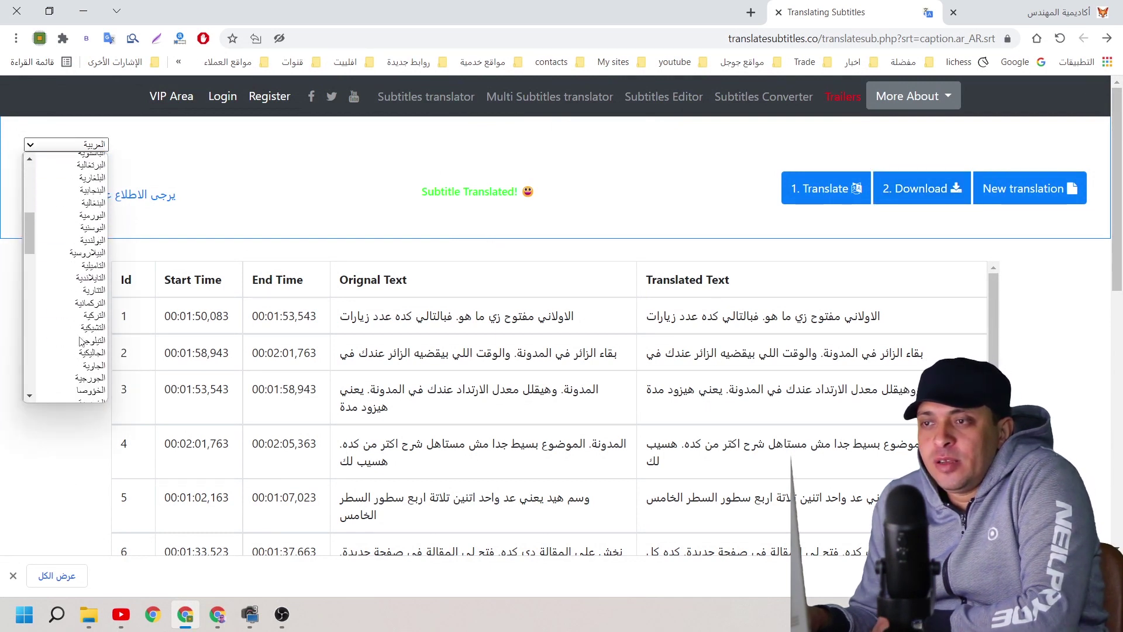
pyautogui.scroll(8, 73, 270)
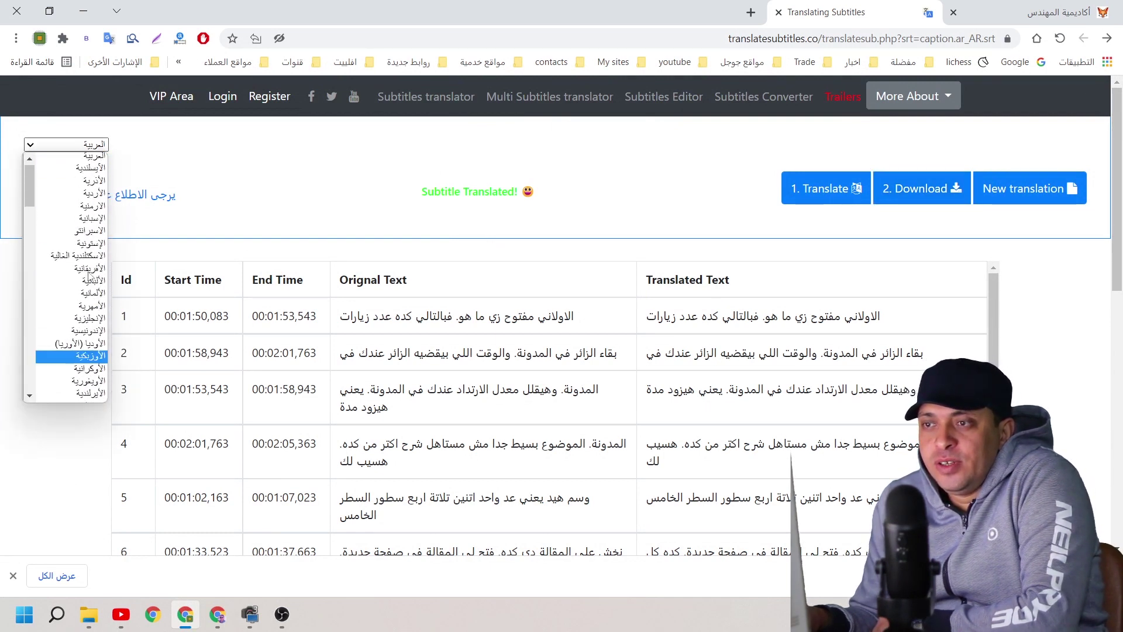
pyautogui.click(86, 320)
pyautogui.click(804, 195)
pyautogui.click(911, 196)
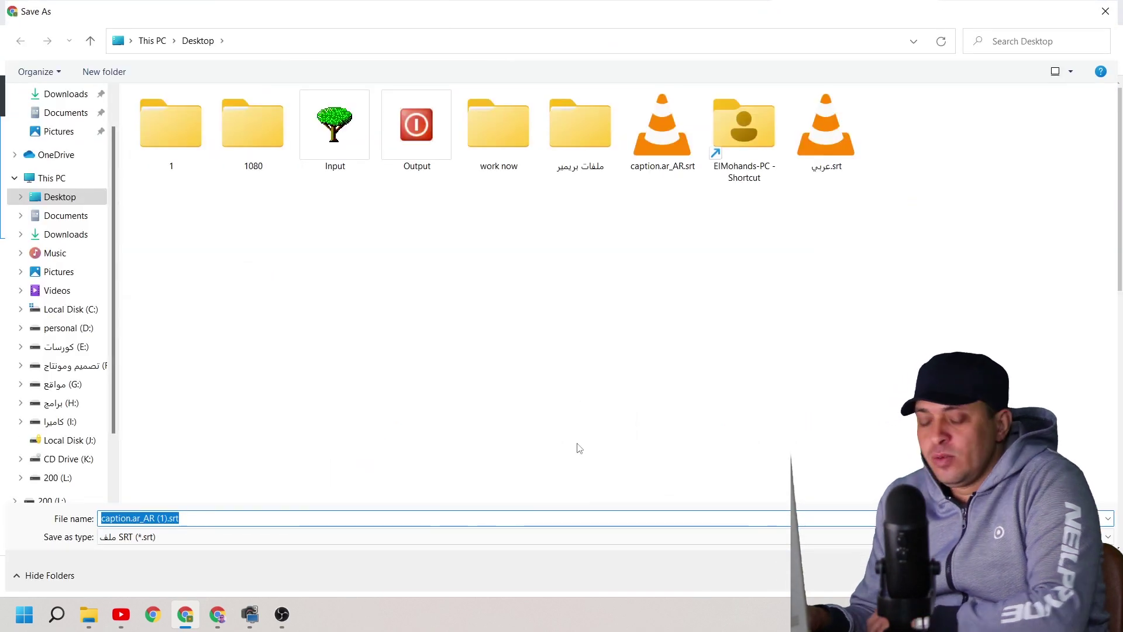
pyautogui.write('انجليزي')
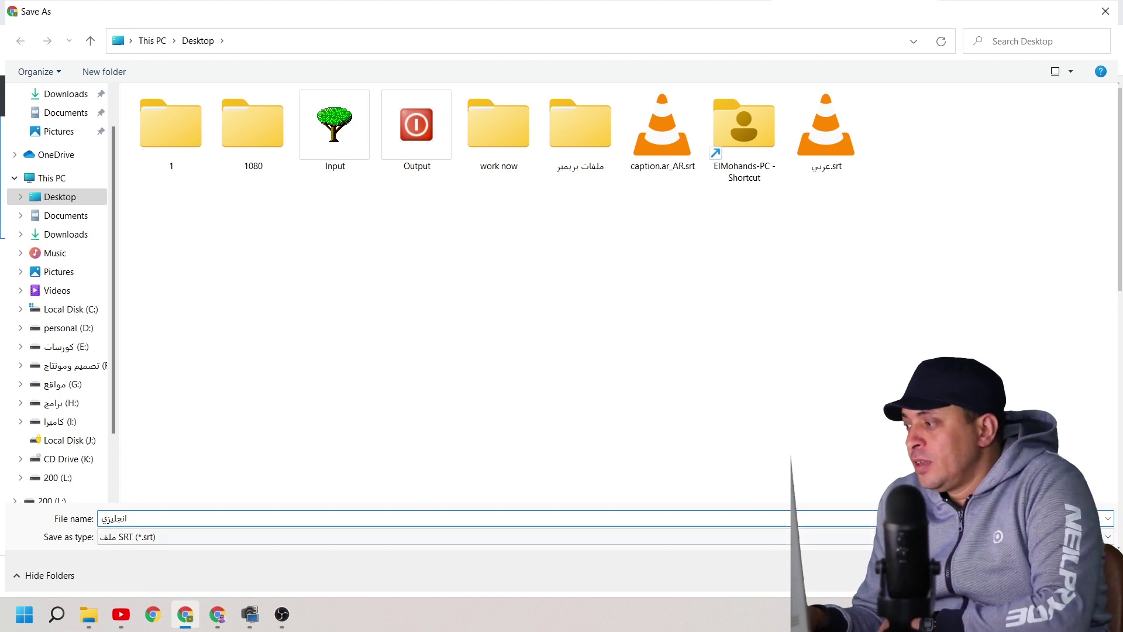
pyautogui.press('Return')
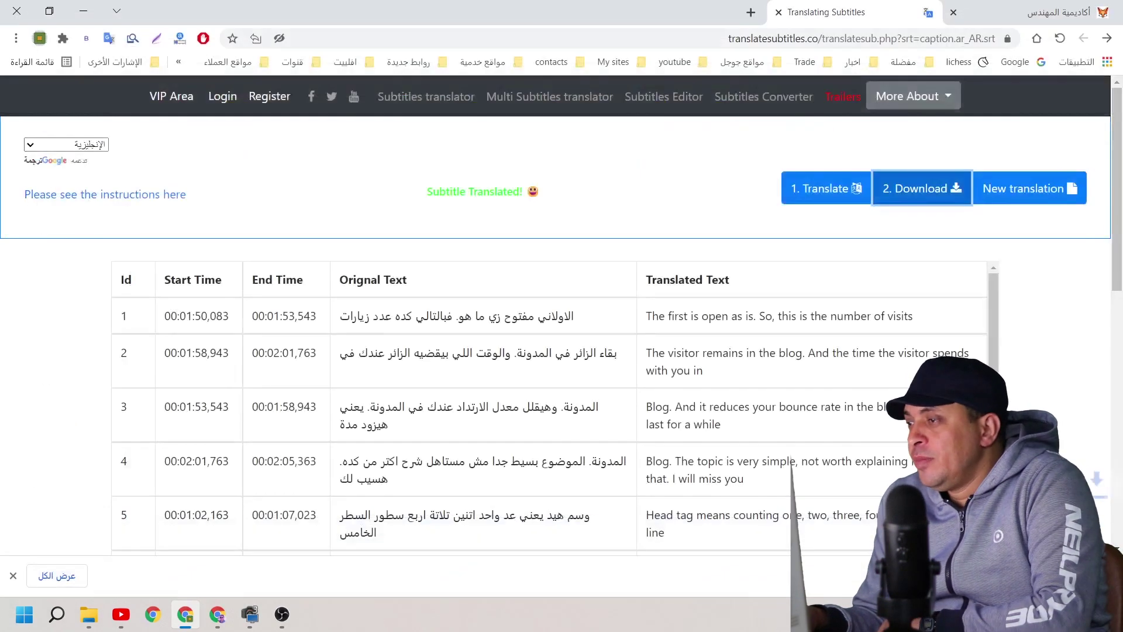
# Step: Translate the subtitles into French and save the result to the Desktop as فرنسي
pyautogui.click(33, 146)
pyautogui.scroll(-2, 70, 275)
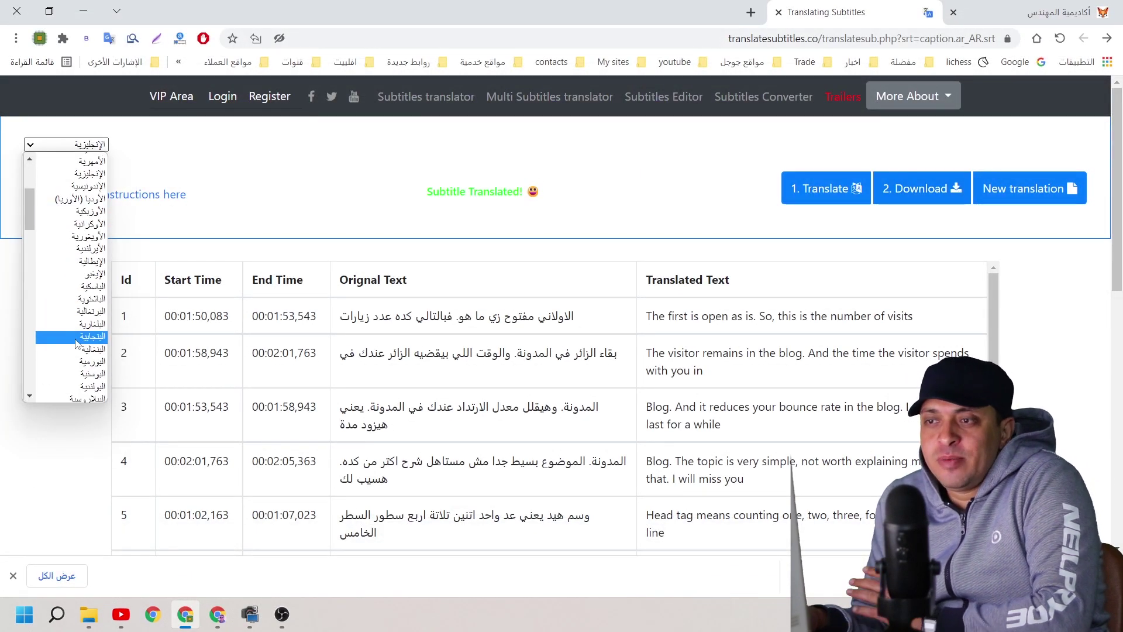
pyautogui.scroll(-5, 59, 316)
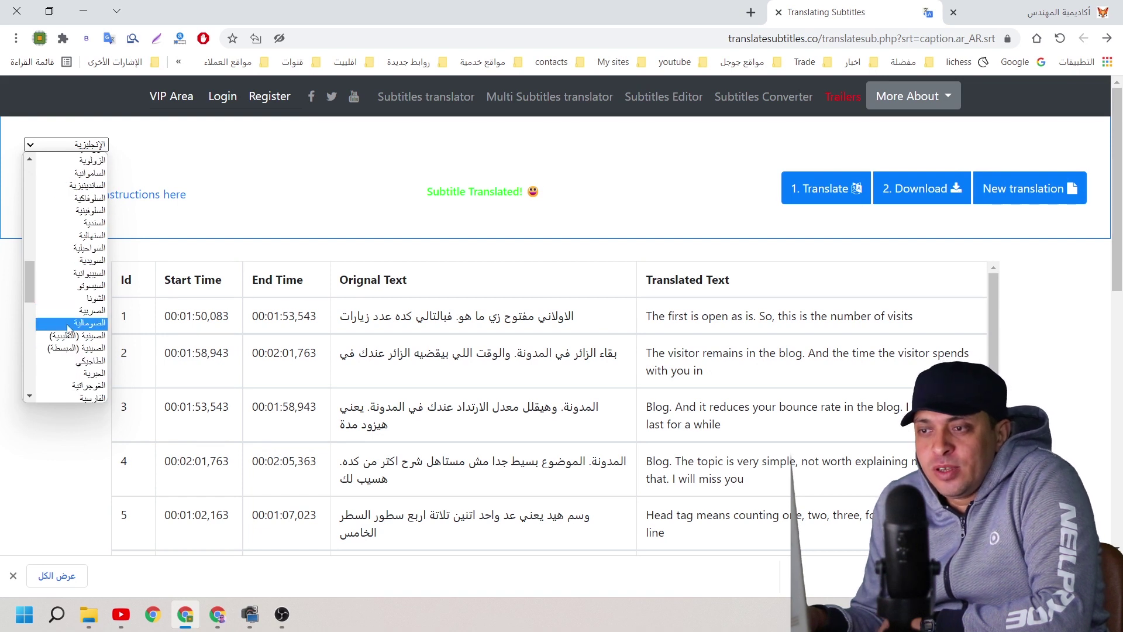
pyautogui.scroll(-5, 73, 349)
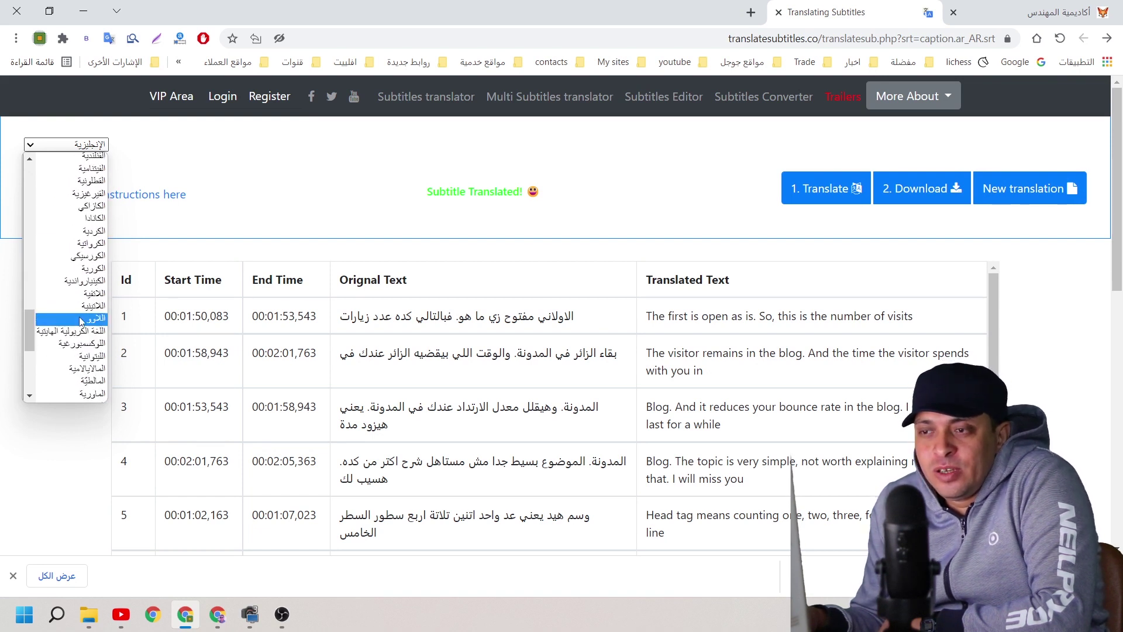
pyautogui.scroll(-5, 81, 322)
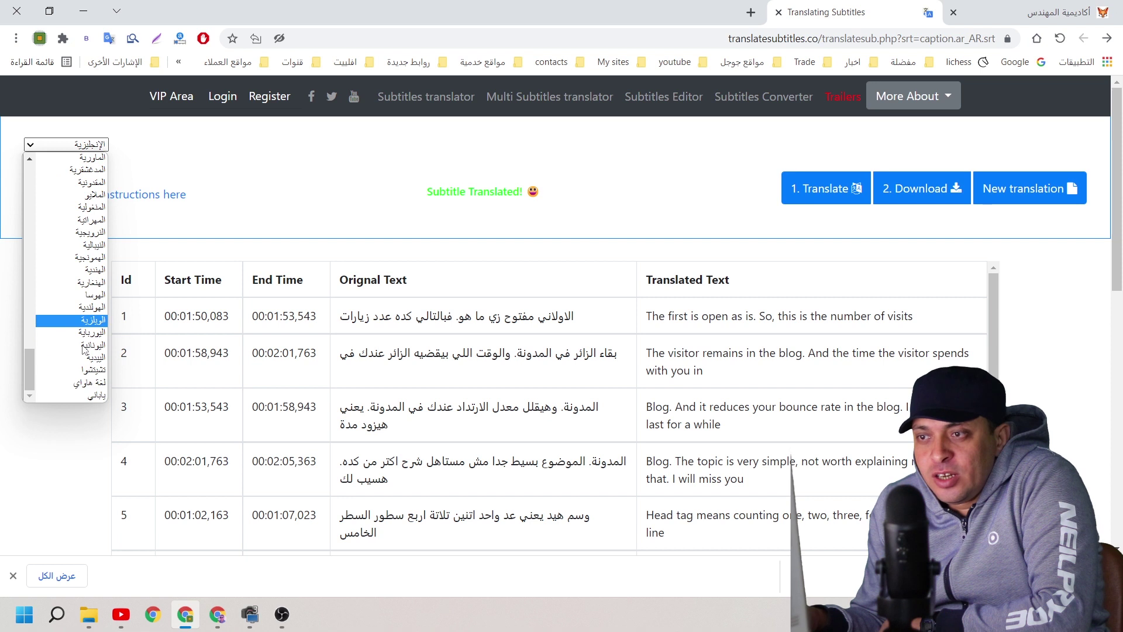
pyautogui.scroll(10, 75, 275)
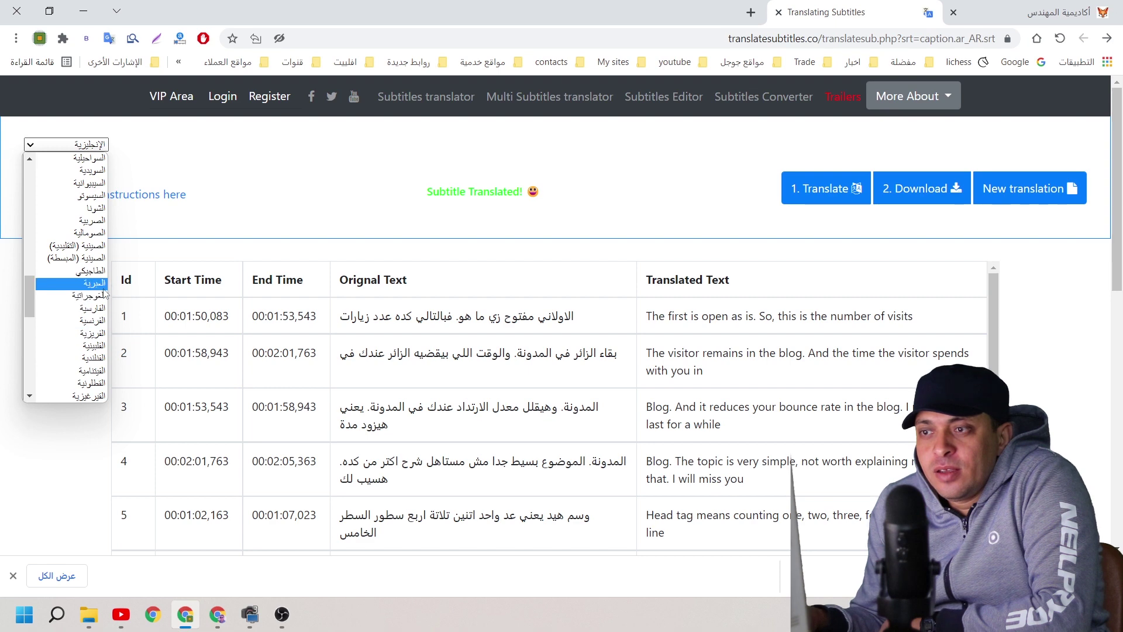
pyautogui.click(92, 322)
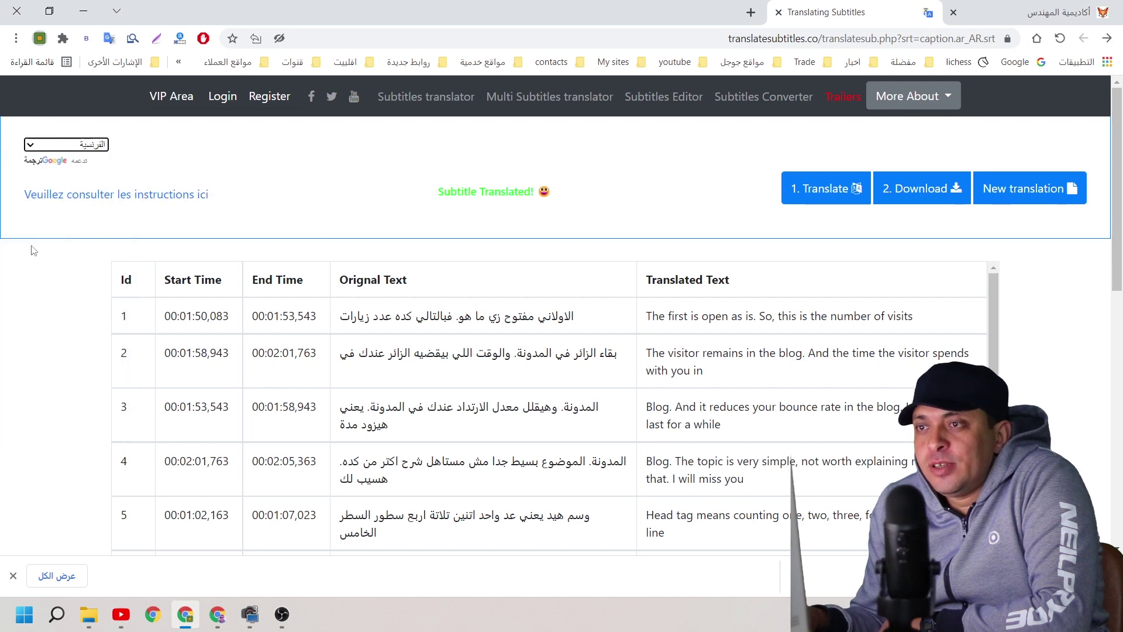
pyautogui.click(791, 199)
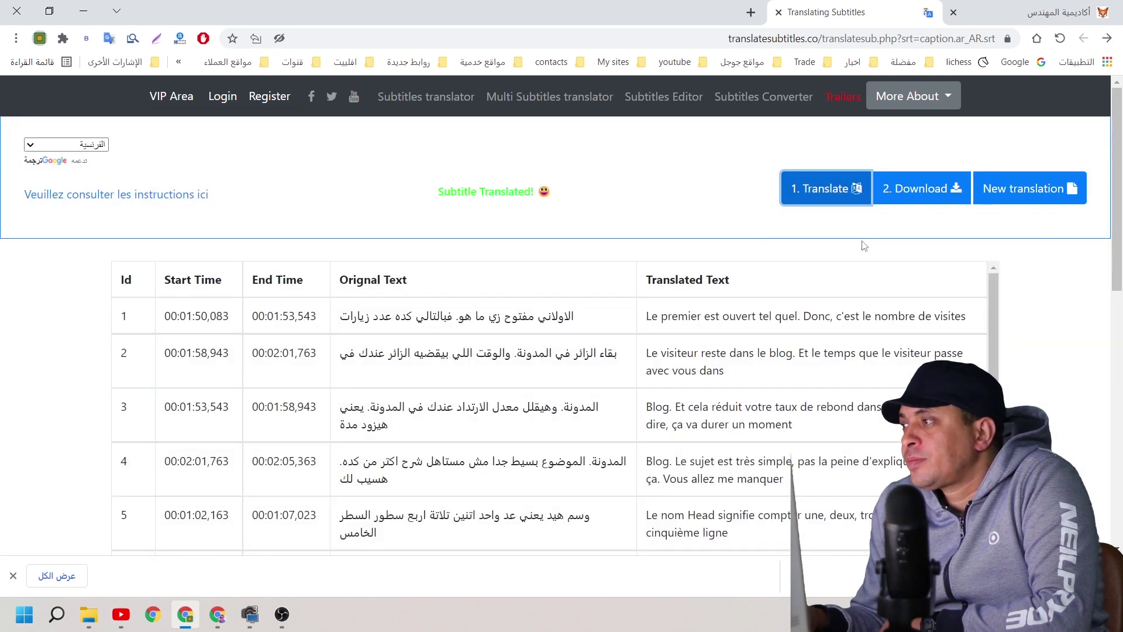
pyautogui.click(922, 199)
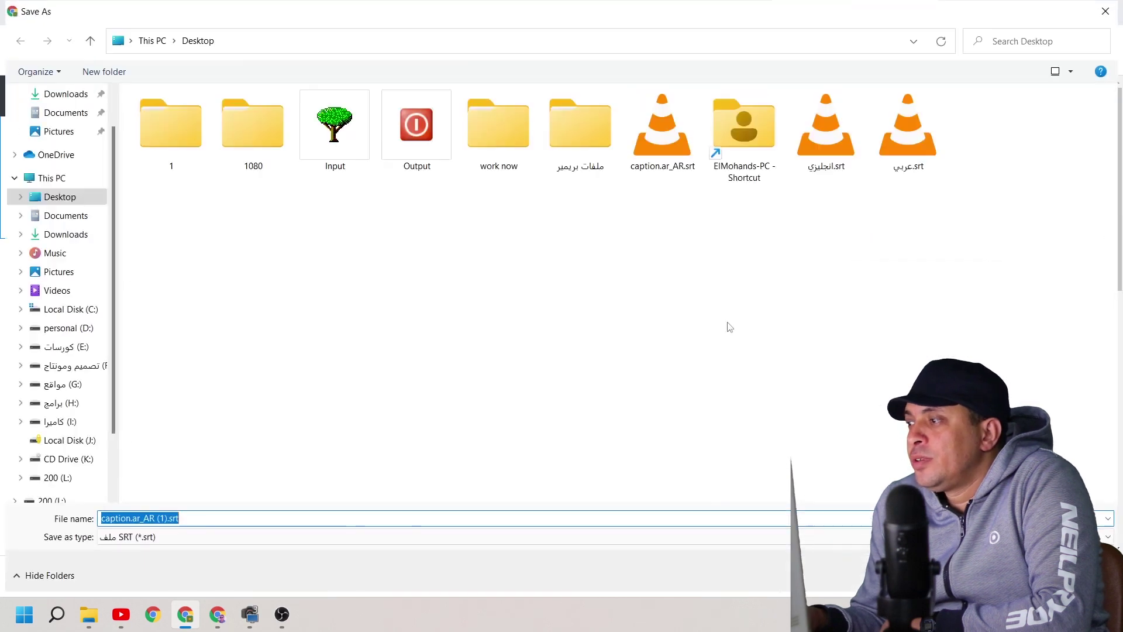
pyautogui.click(324, 519)
pyautogui.write('فرنسي')
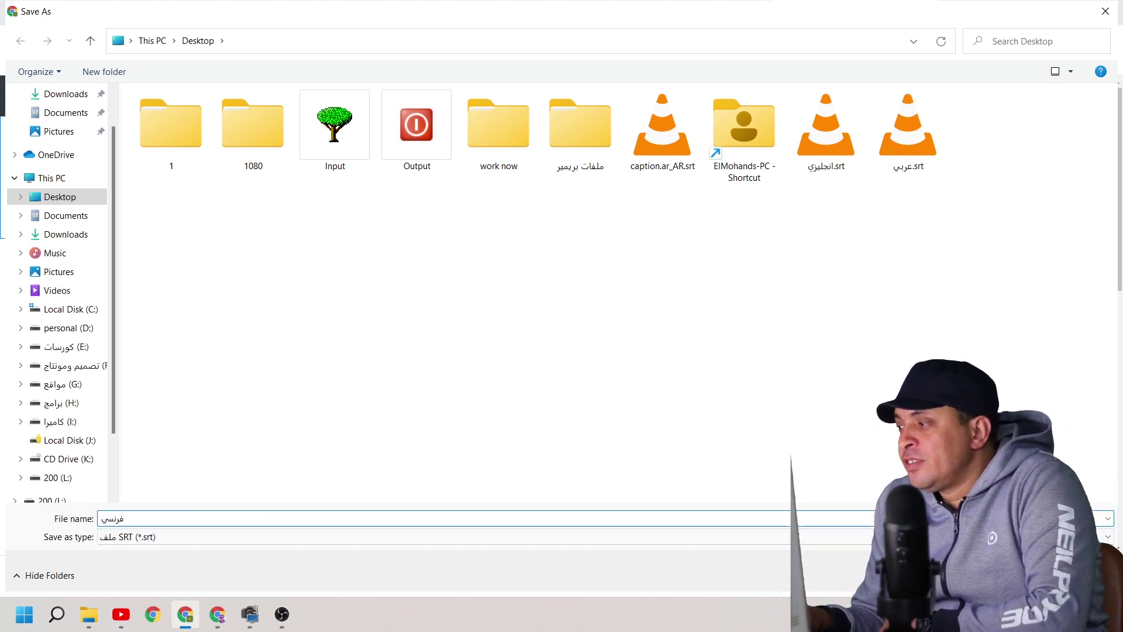
pyautogui.press('Return')
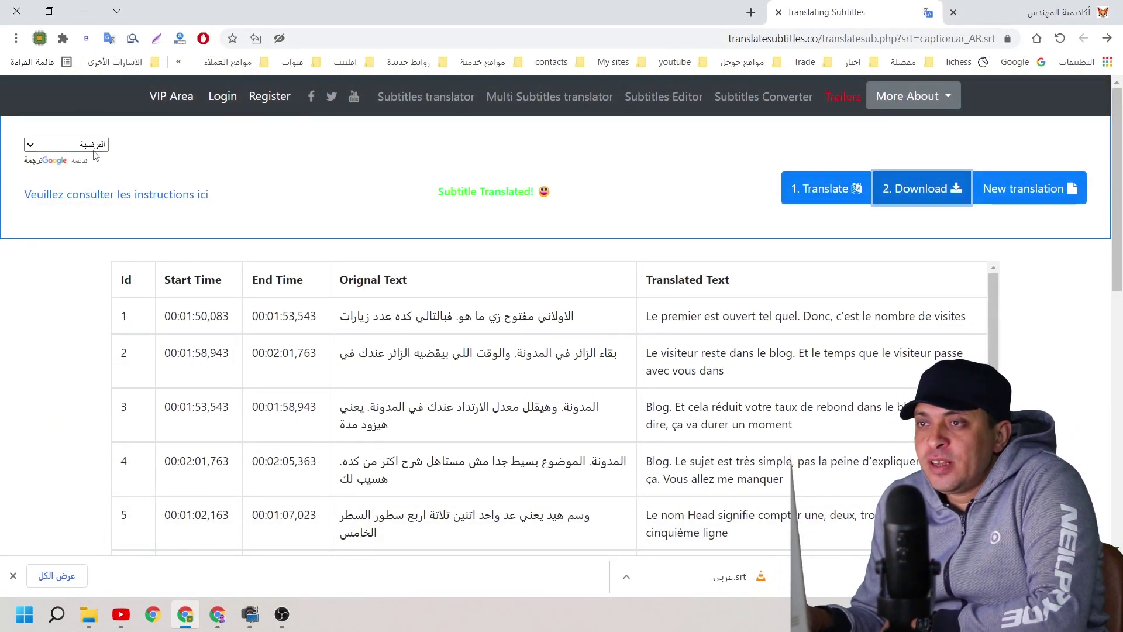
# Step: Translate the subtitles into Hindi and save the result to the Desktop as هندي
pyautogui.click(88, 144)
pyautogui.scroll(-2, 81, 334)
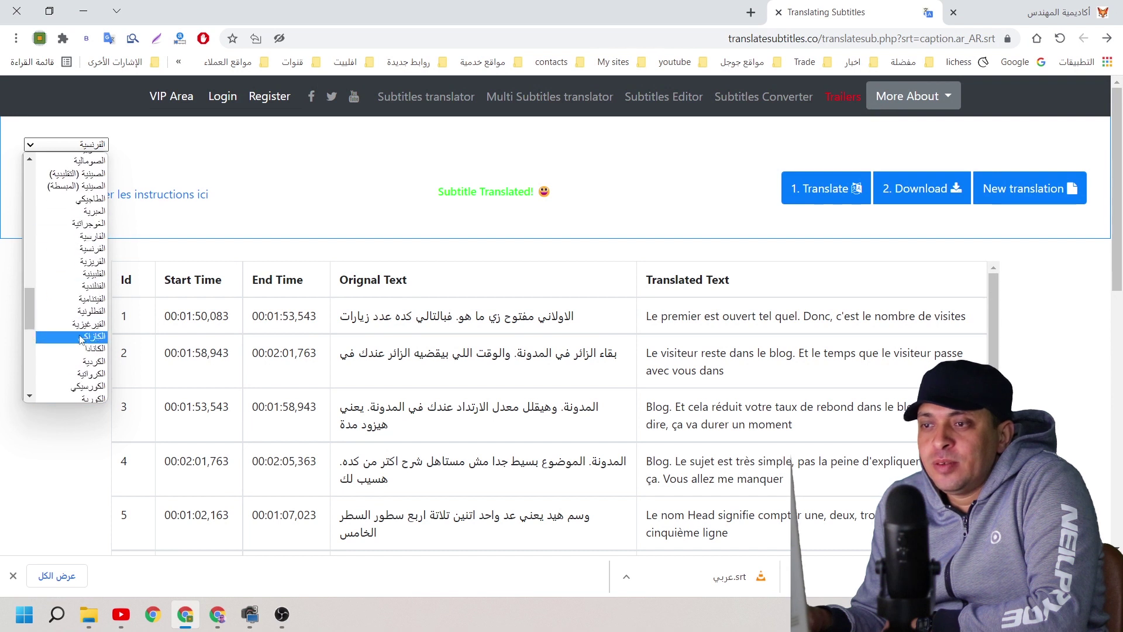
pyautogui.scroll(-6, 82, 292)
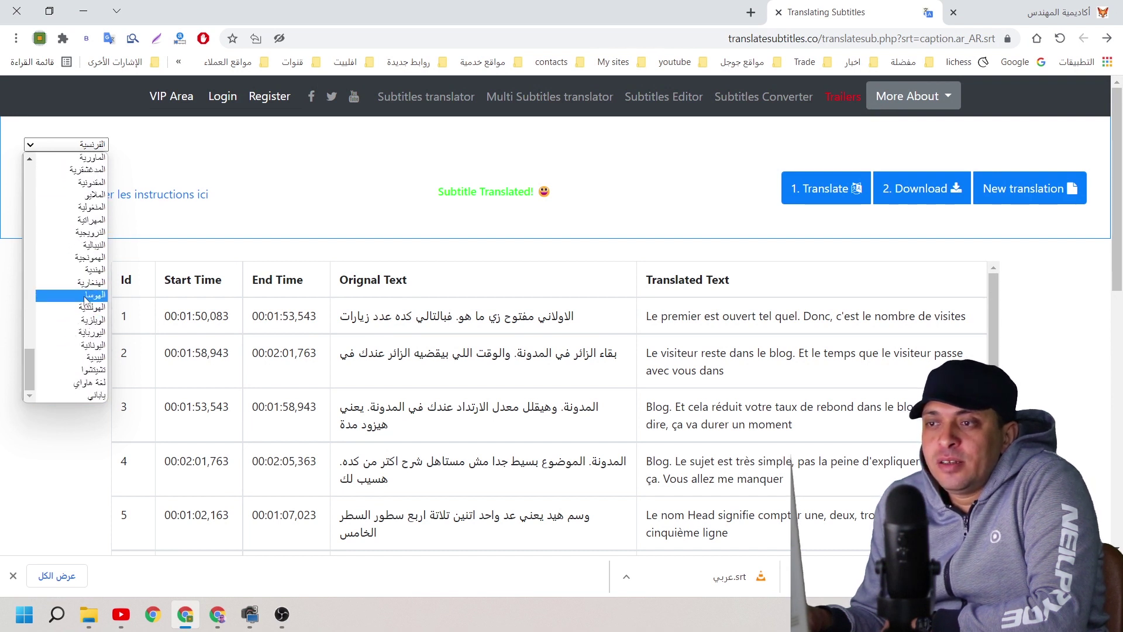
pyautogui.click(89, 269)
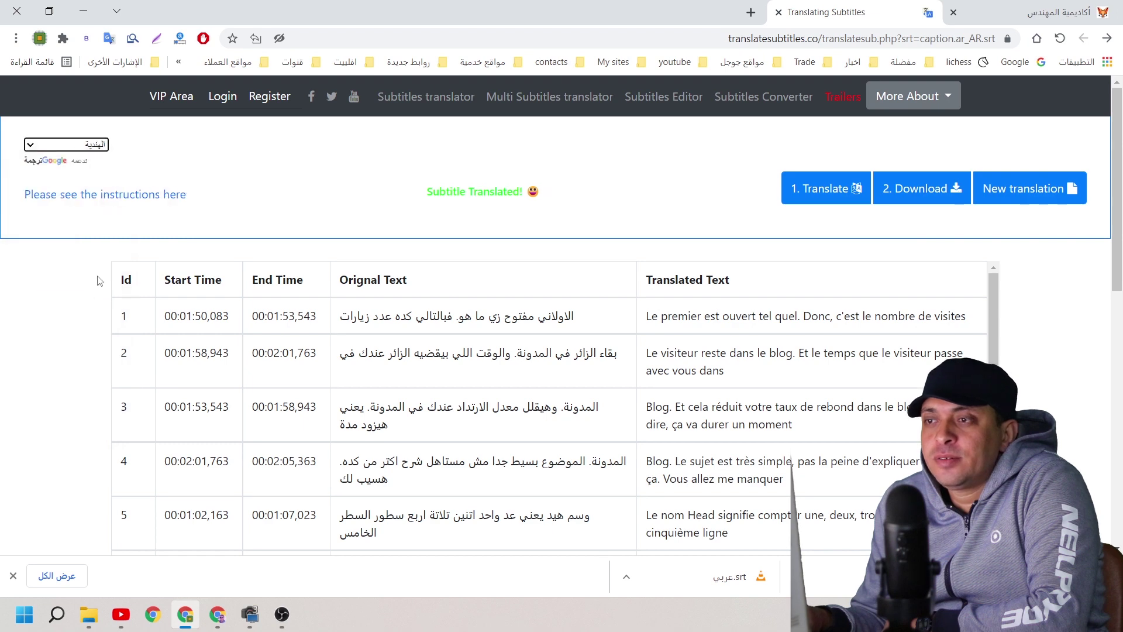
pyautogui.click(822, 194)
pyautogui.click(884, 190)
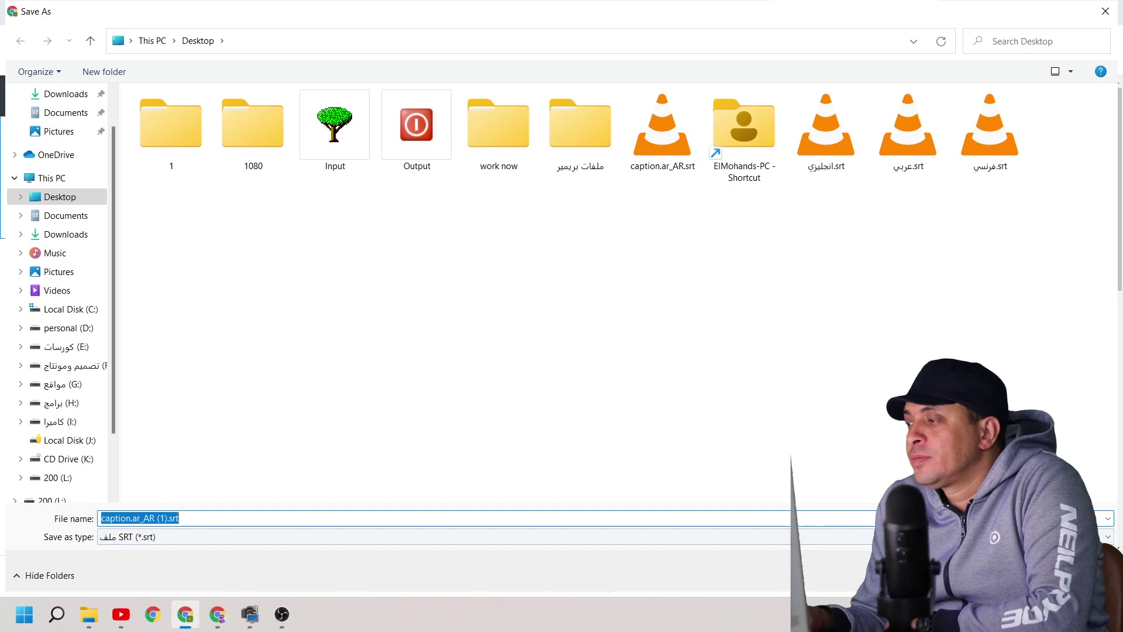
pyautogui.write('هندي')
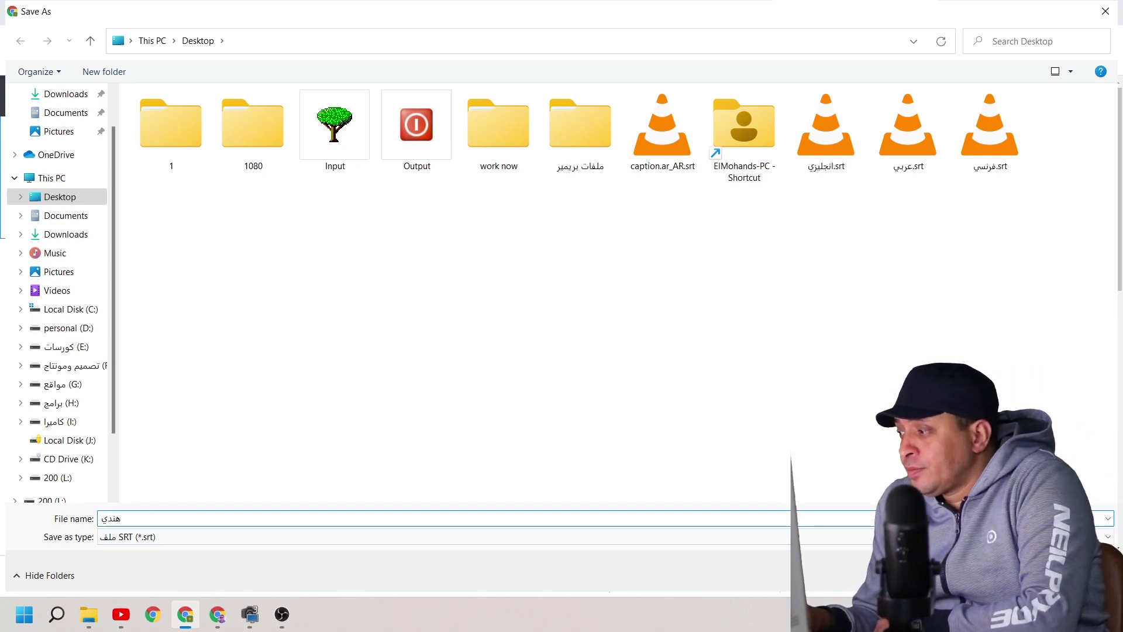
pyautogui.press('Return')
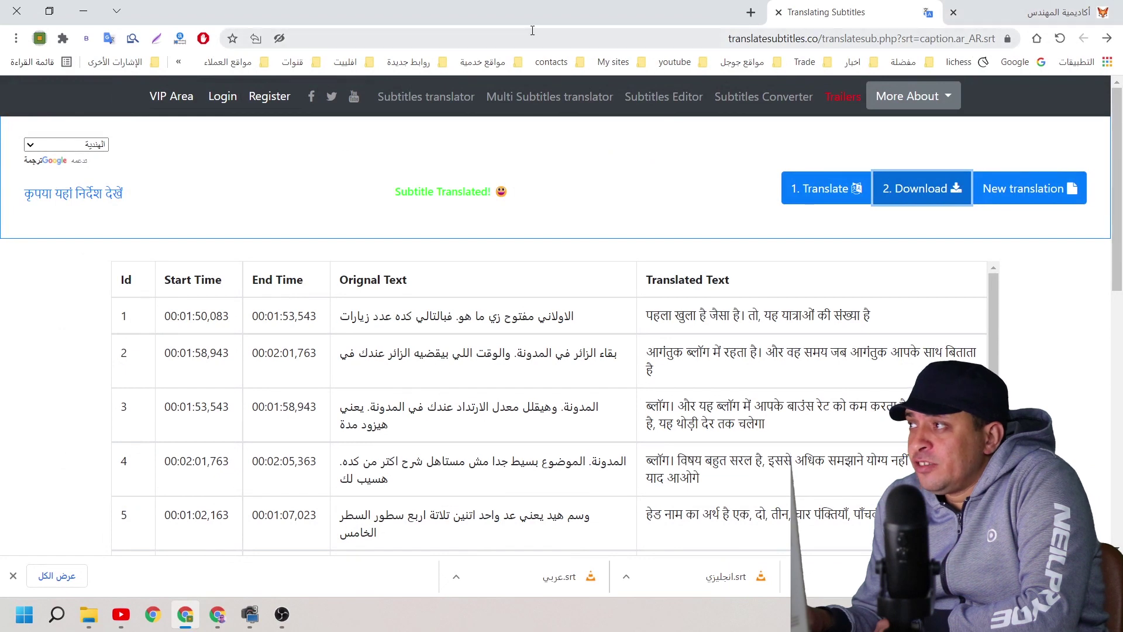
# Step: Close the Translating Subtitles tab and switch to the video's translations page in YouTube Studio, locating the Arabic video language entry
pyautogui.click(779, 13)
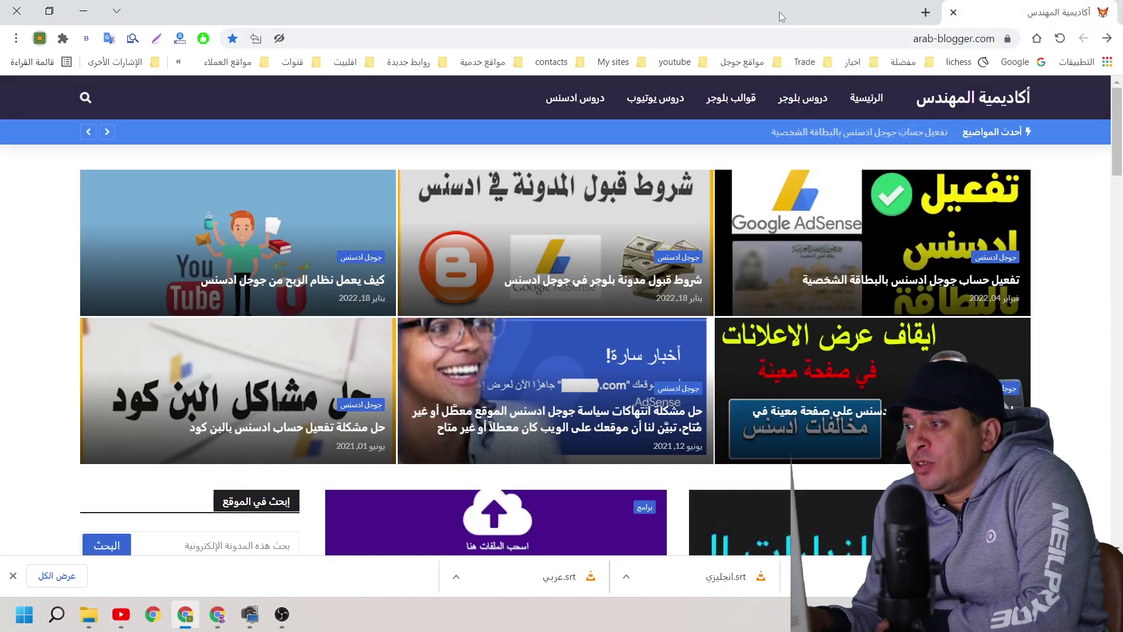
pyautogui.click(219, 626)
pyautogui.click(1037, 5)
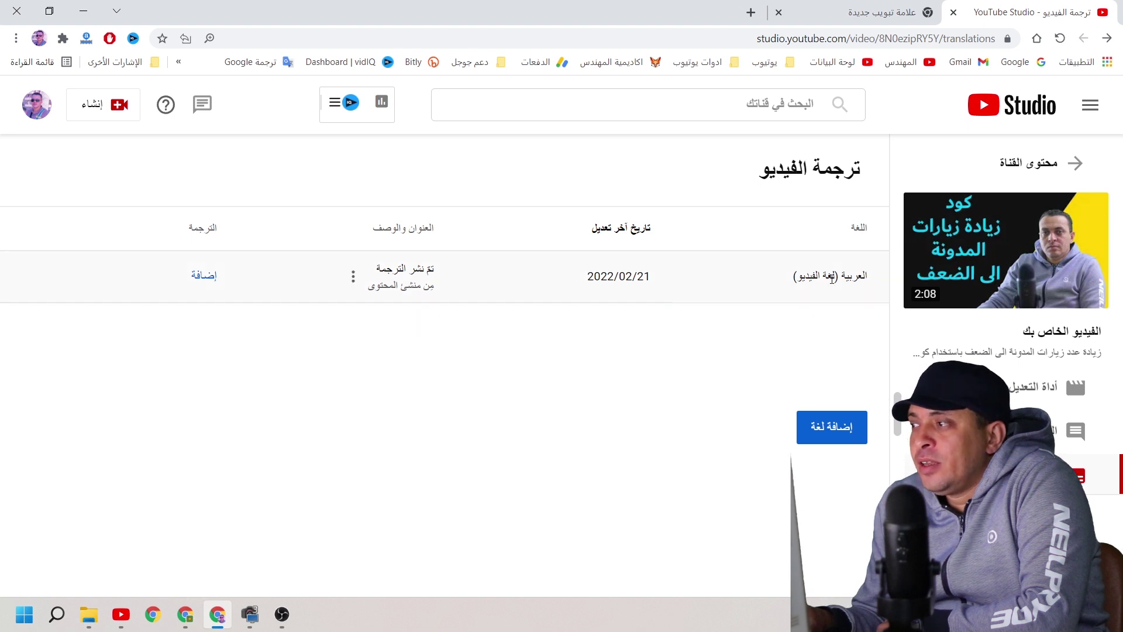
pyautogui.click(203, 287)
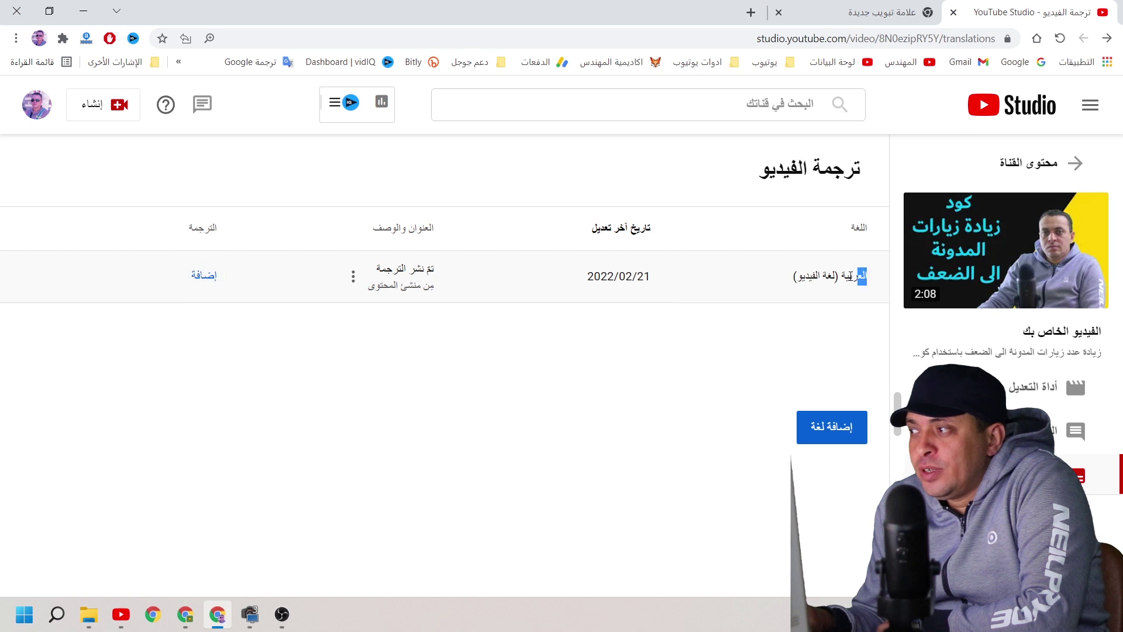
pyautogui.moveTo(864, 276); pyautogui.dragTo(747, 280)
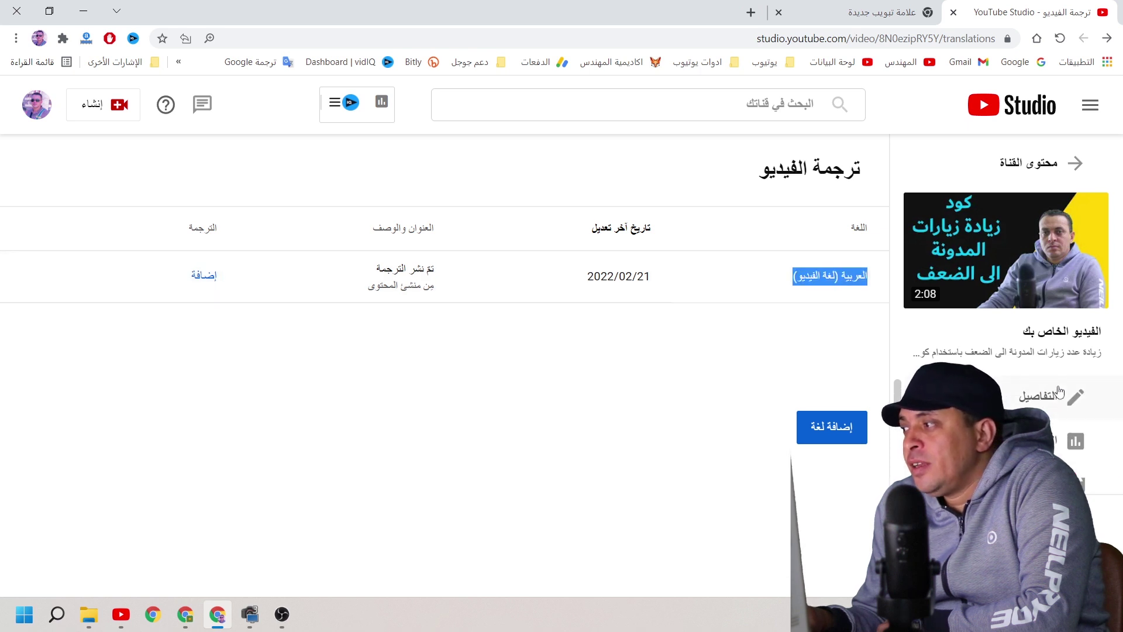
# Step: Open the video's details and check the language set for the video and for its title and description
pyautogui.click(1059, 398)
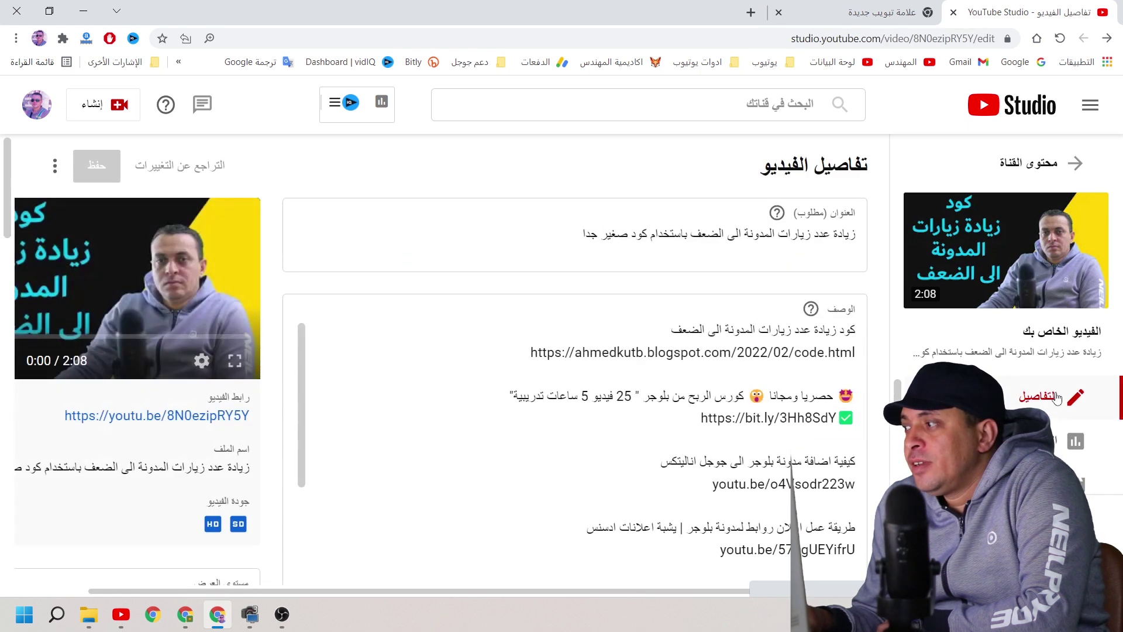
pyautogui.scroll(-10, 452, 388)
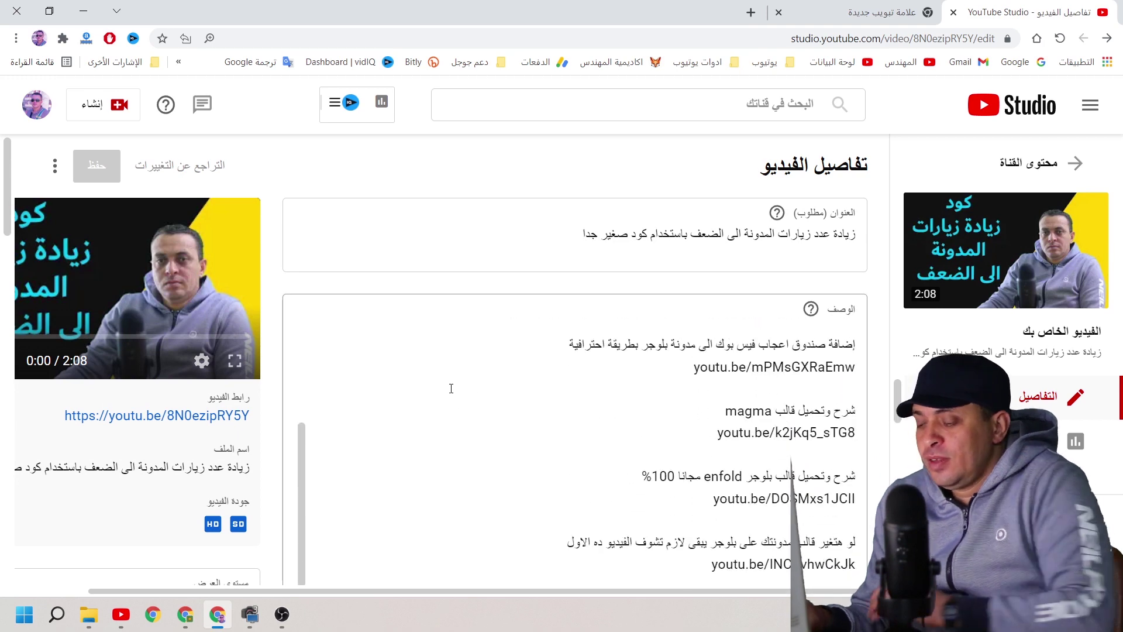
pyautogui.hotkey('ctrl', '-')
pyautogui.hotkey('ctrl', '-')
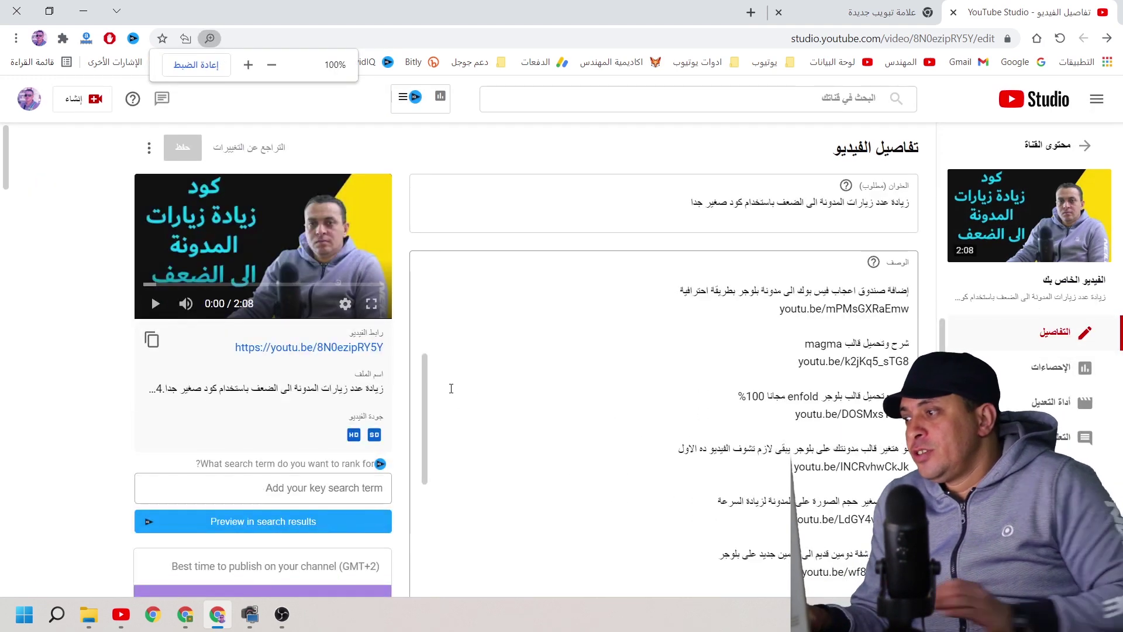
pyautogui.scroll(-12, 466, 380)
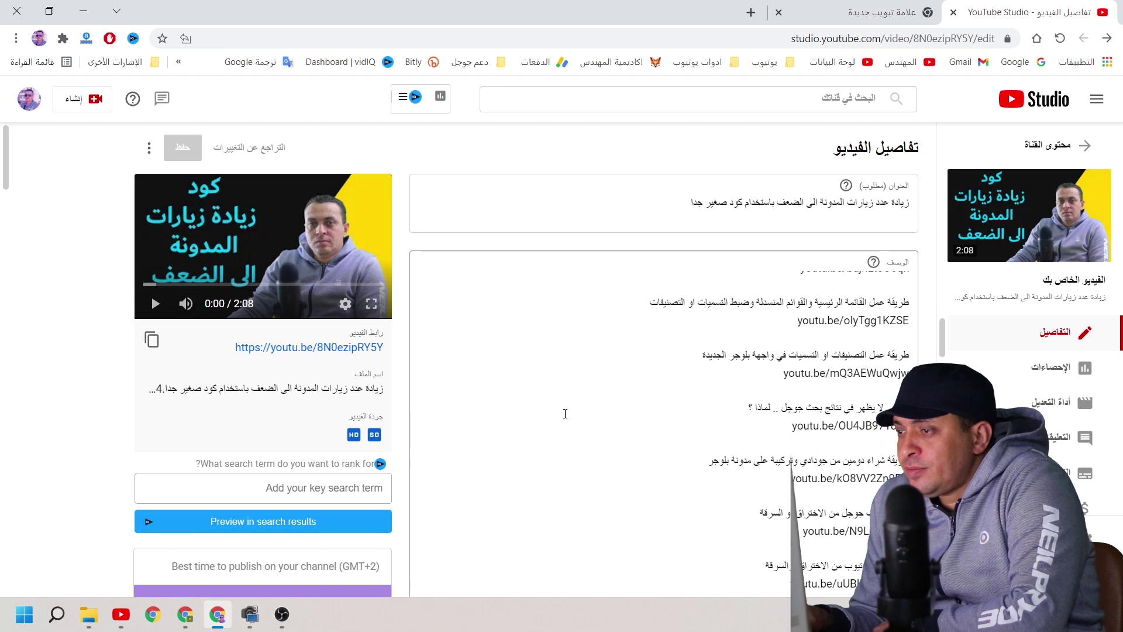
pyautogui.scroll(-15, 514, 382)
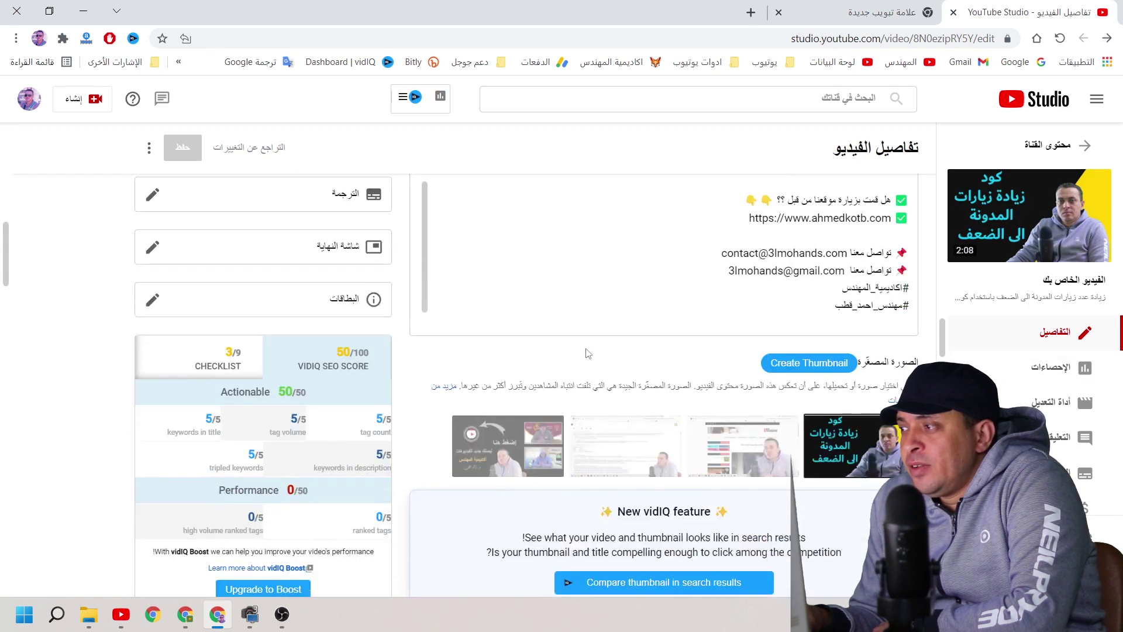
pyautogui.scroll(-15, 651, 327)
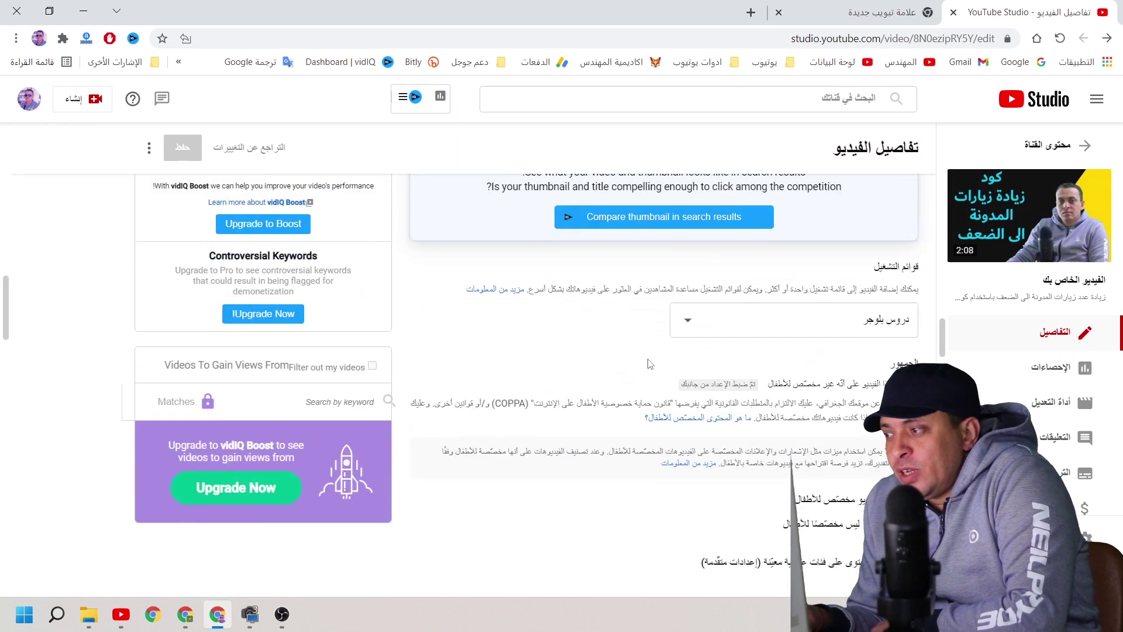
pyautogui.scroll(6, 662, 343)
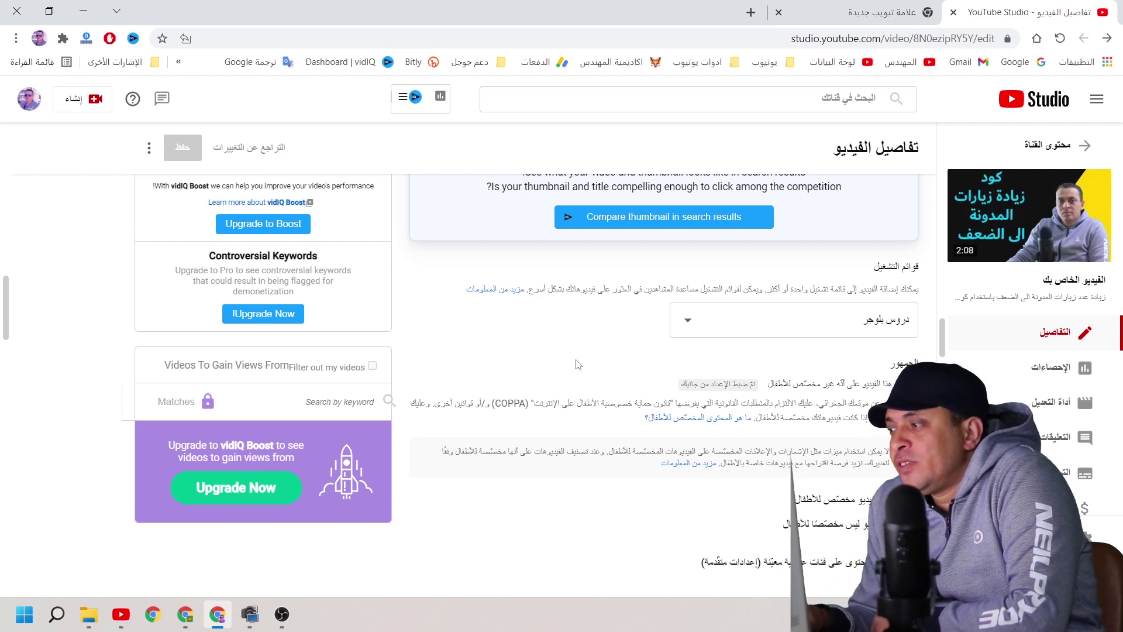
pyautogui.scroll(-4, 540, 386)
pyautogui.scroll(-15, 540, 387)
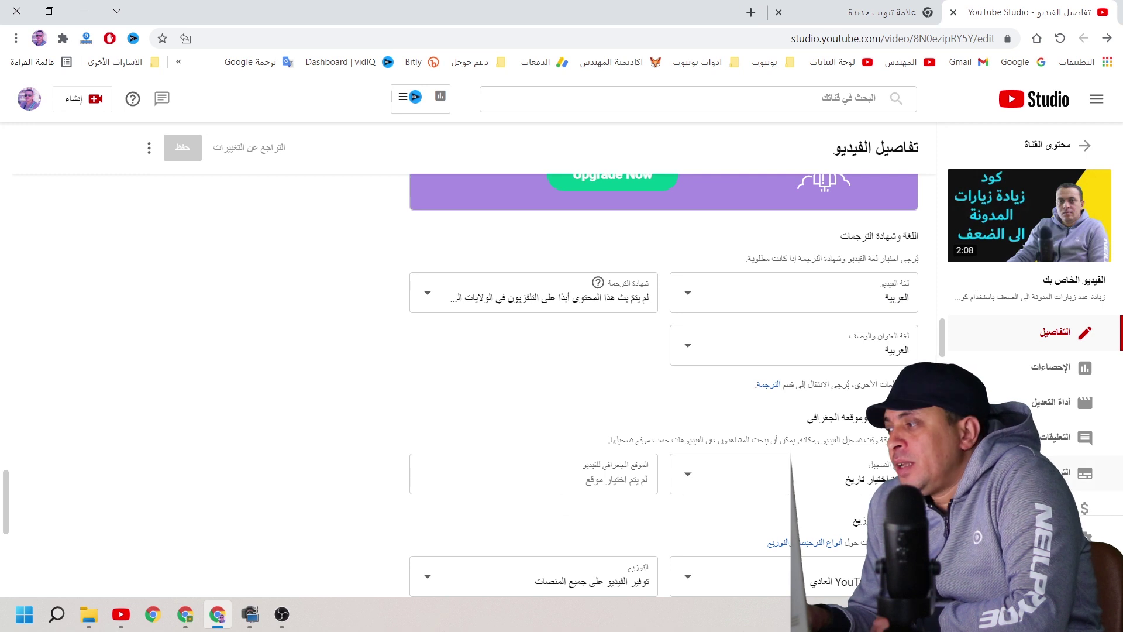
# Step: Return to the video's translations, upload عربي.srt with timing as the Arabic subtitles and publish them
pyautogui.click(1068, 480)
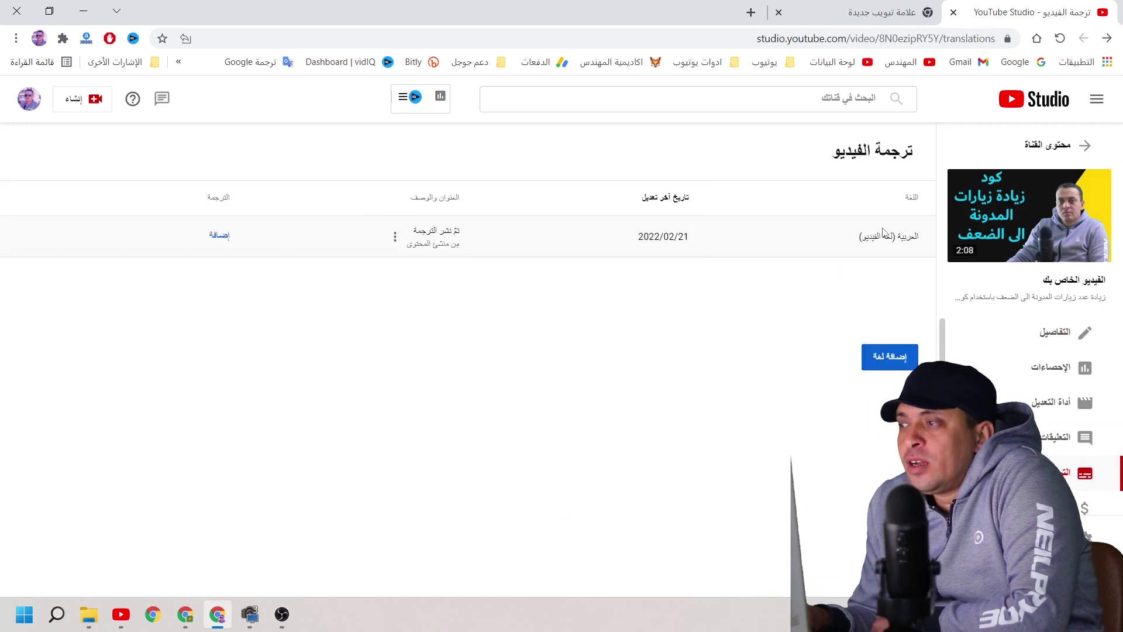
pyautogui.click(220, 237)
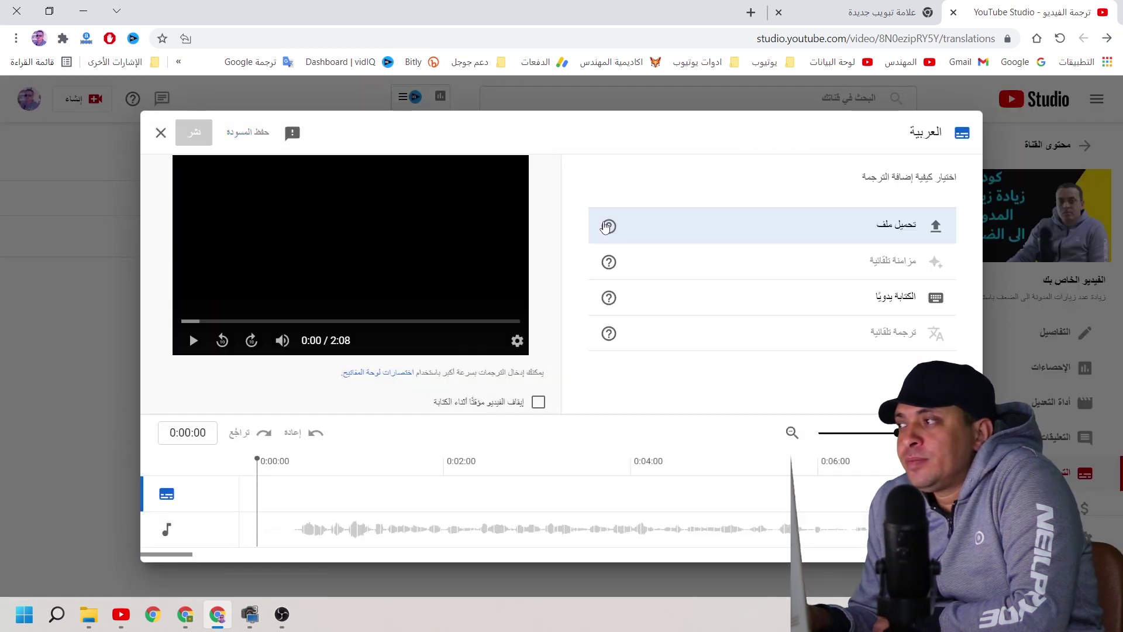
pyautogui.click(875, 226)
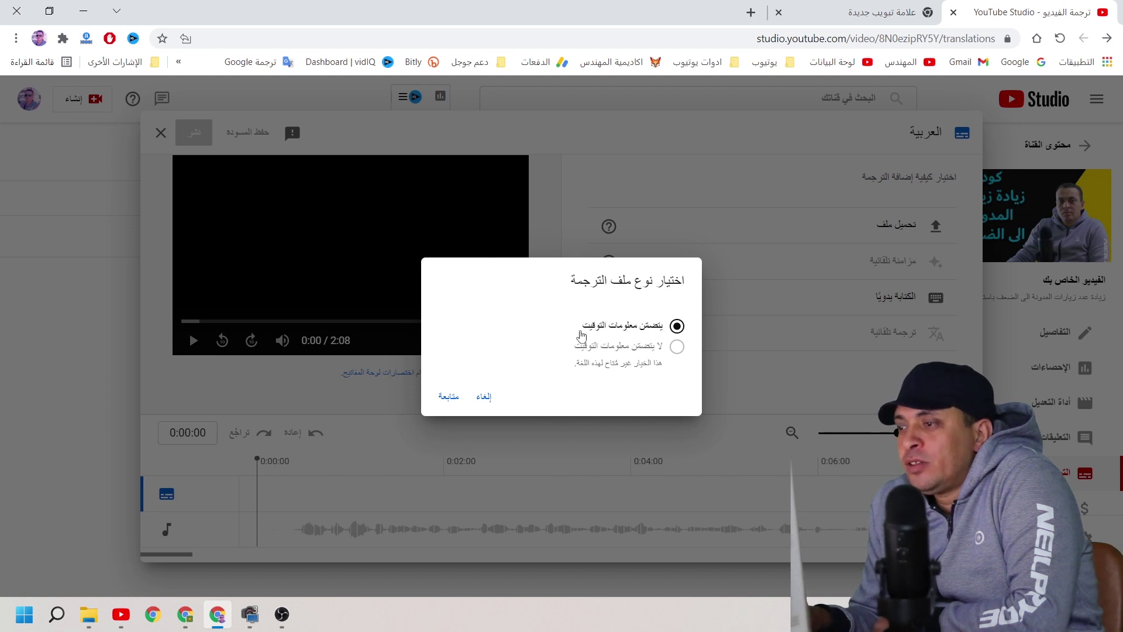
pyautogui.click(450, 398)
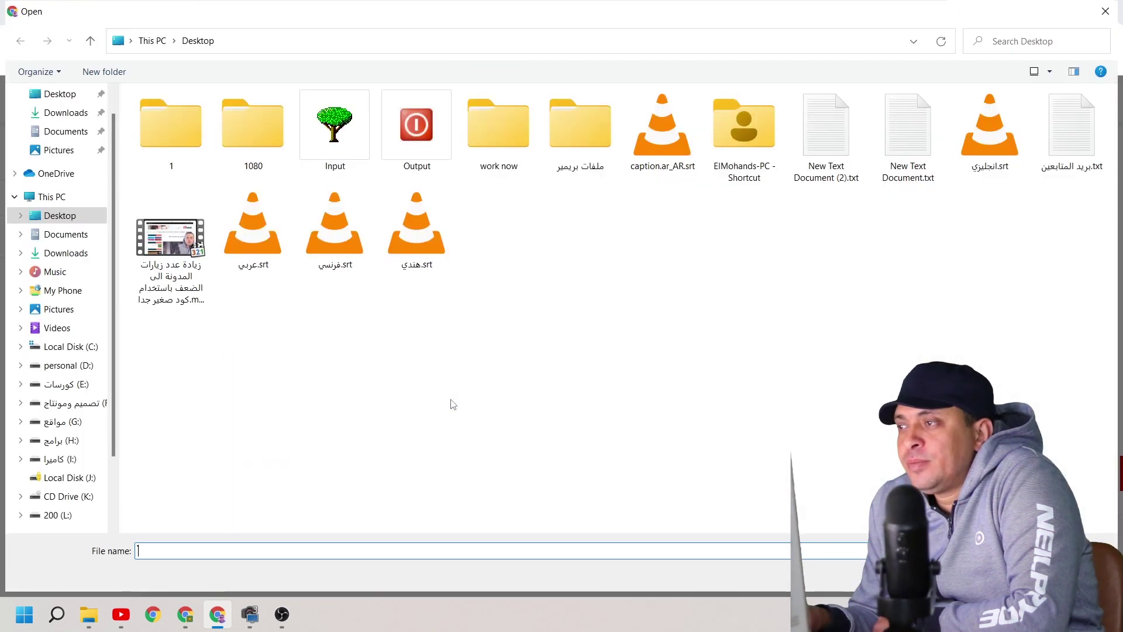
pyautogui.doubleClick(242, 243)
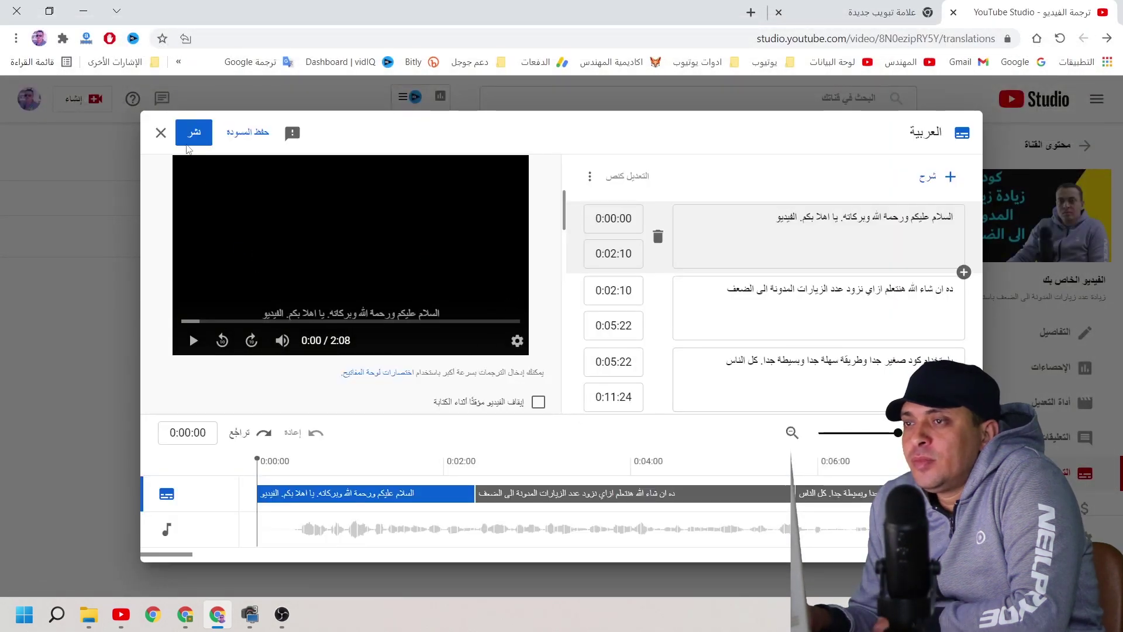
pyautogui.click(187, 142)
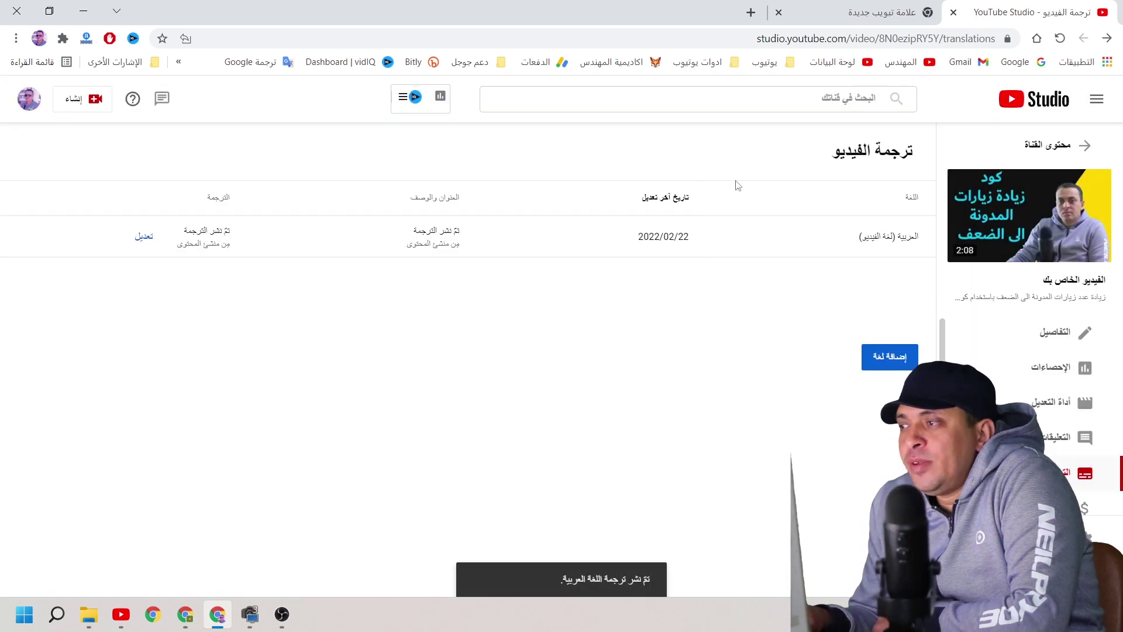
# Step: Add English (الإنجليزية) as a translation language for the video
pyautogui.click(899, 360)
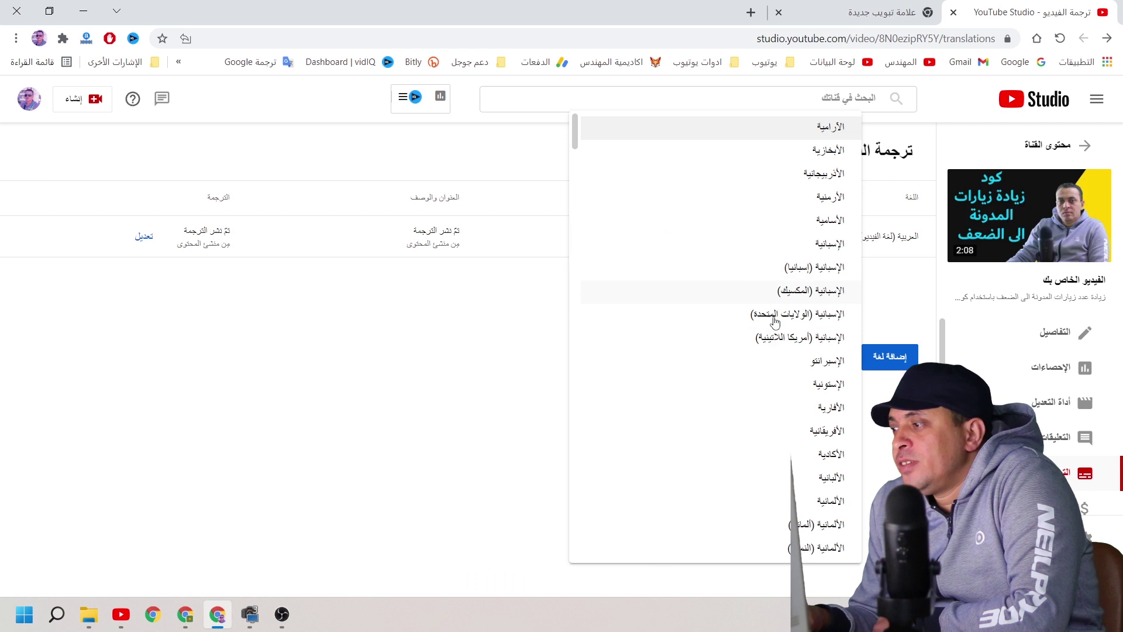
pyautogui.scroll(-3, 782, 410)
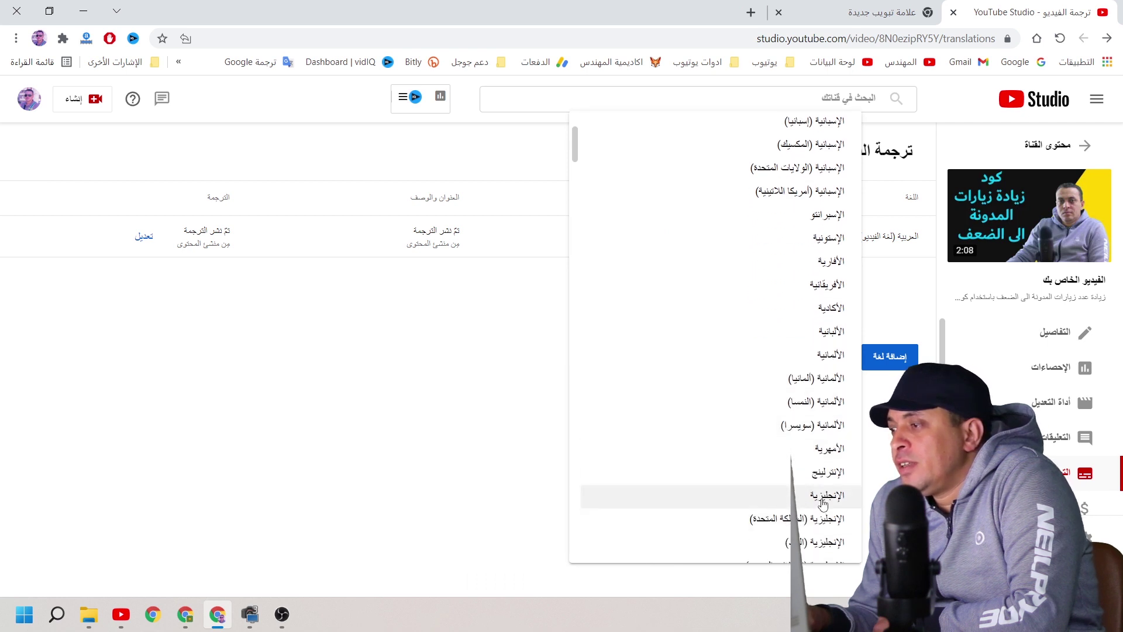
pyautogui.click(825, 498)
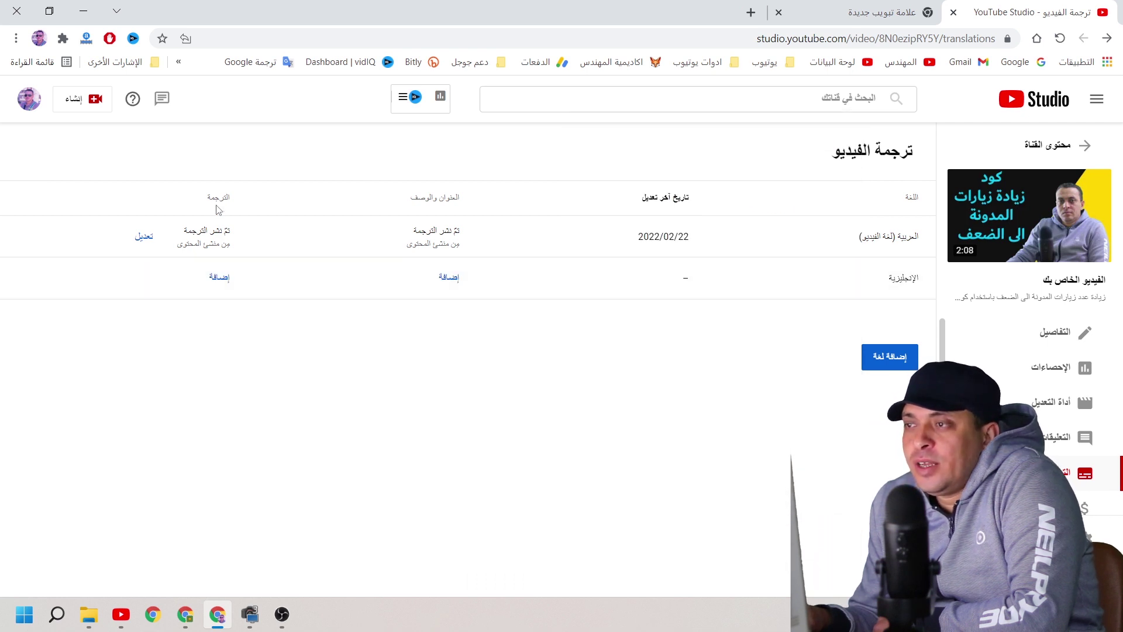
# Step: Upload انجليزي.srt from the Desktop with timing as the English subtitles and publish them
pyautogui.click(217, 278)
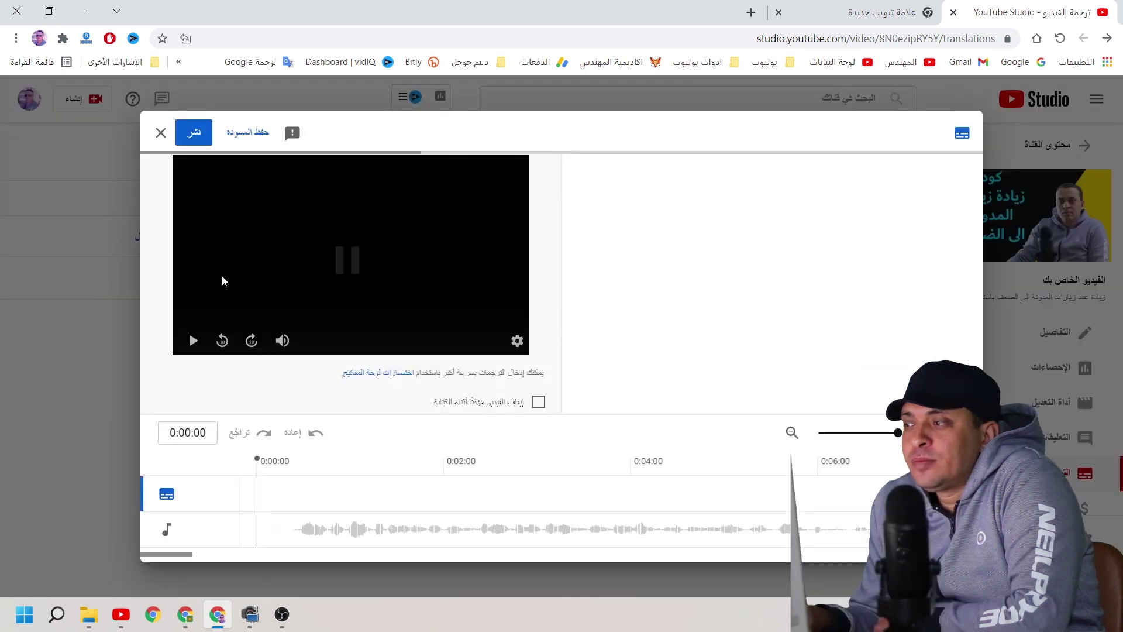
pyautogui.click(890, 226)
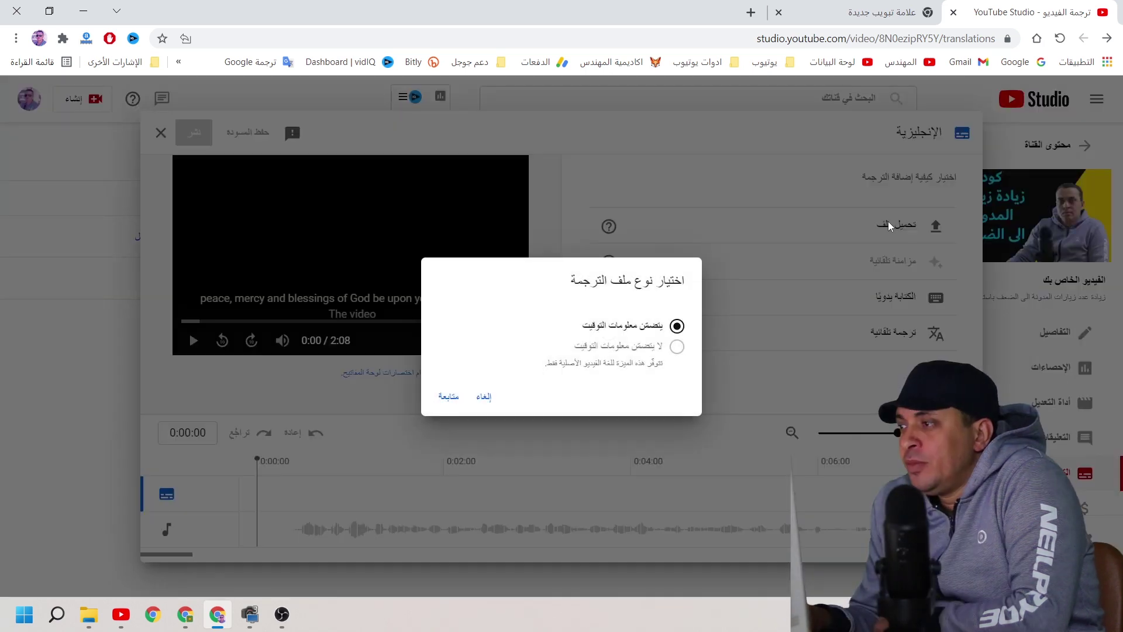
pyautogui.click(448, 397)
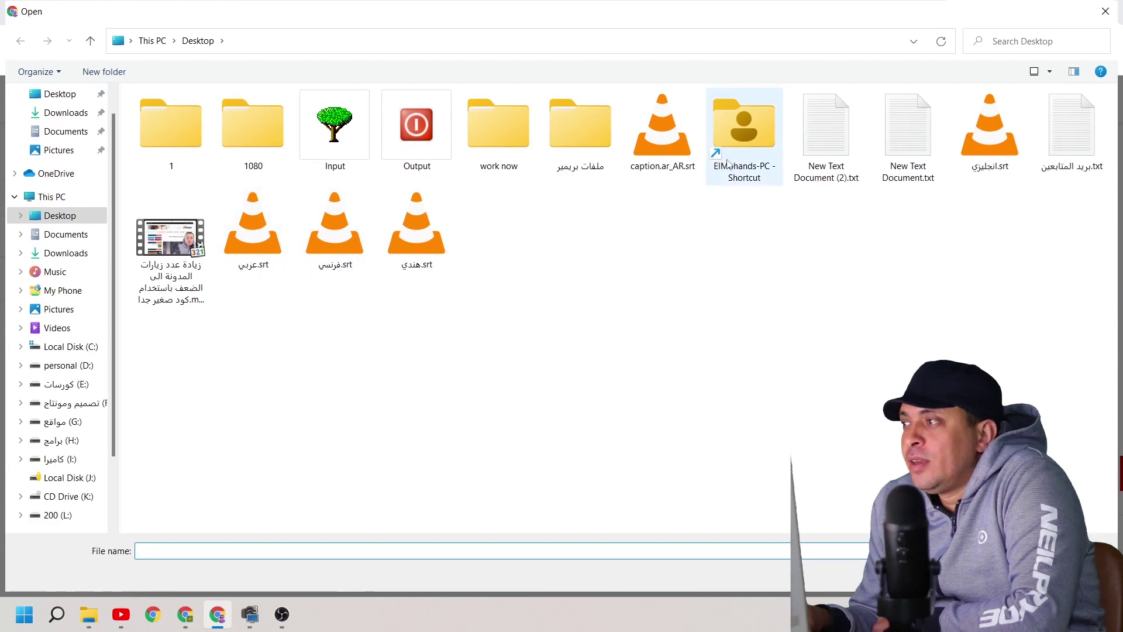
pyautogui.doubleClick(998, 157)
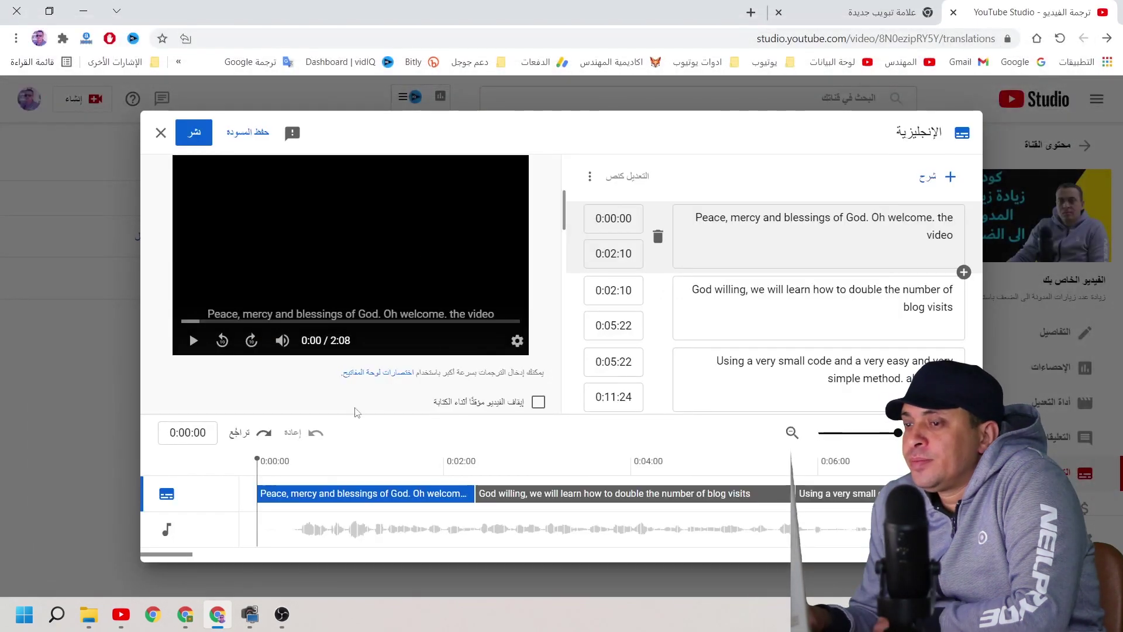
pyautogui.click(201, 133)
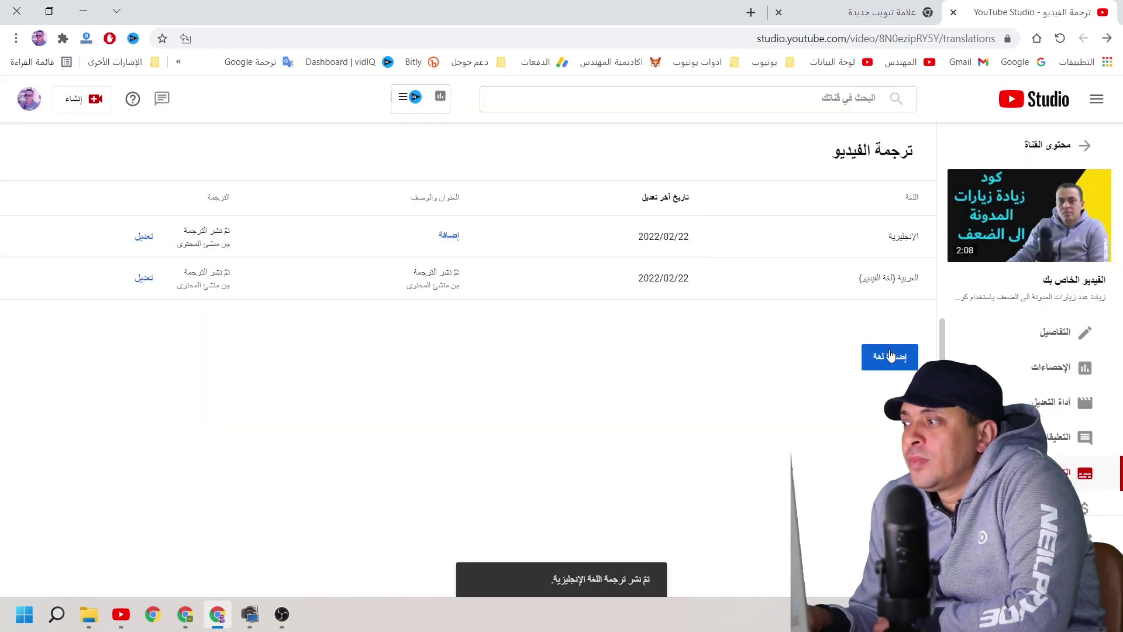
# Step: Add French (الفرنسية) as a translation language for the video
pyautogui.click(885, 358)
pyautogui.scroll(-10, 785, 378)
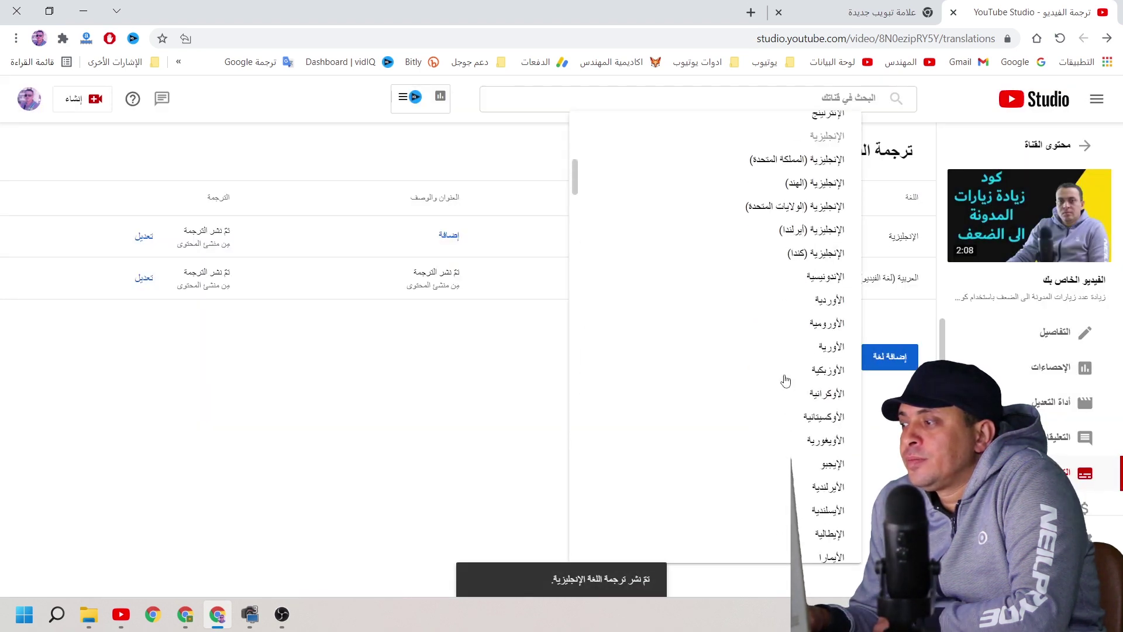
pyautogui.scroll(-15, 778, 404)
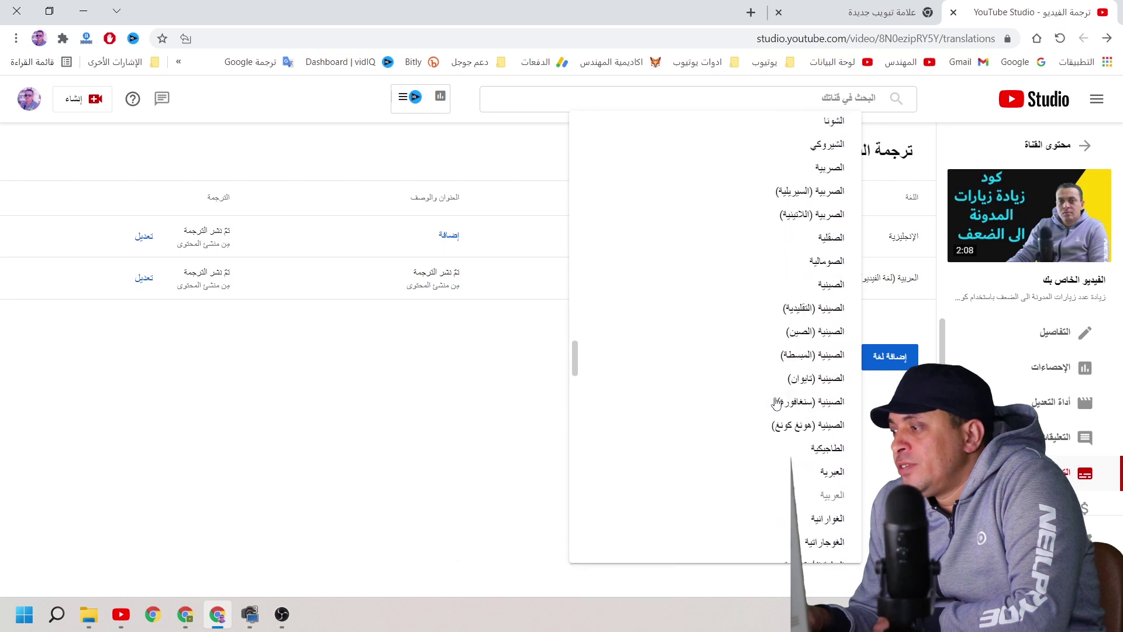
pyautogui.click(831, 390)
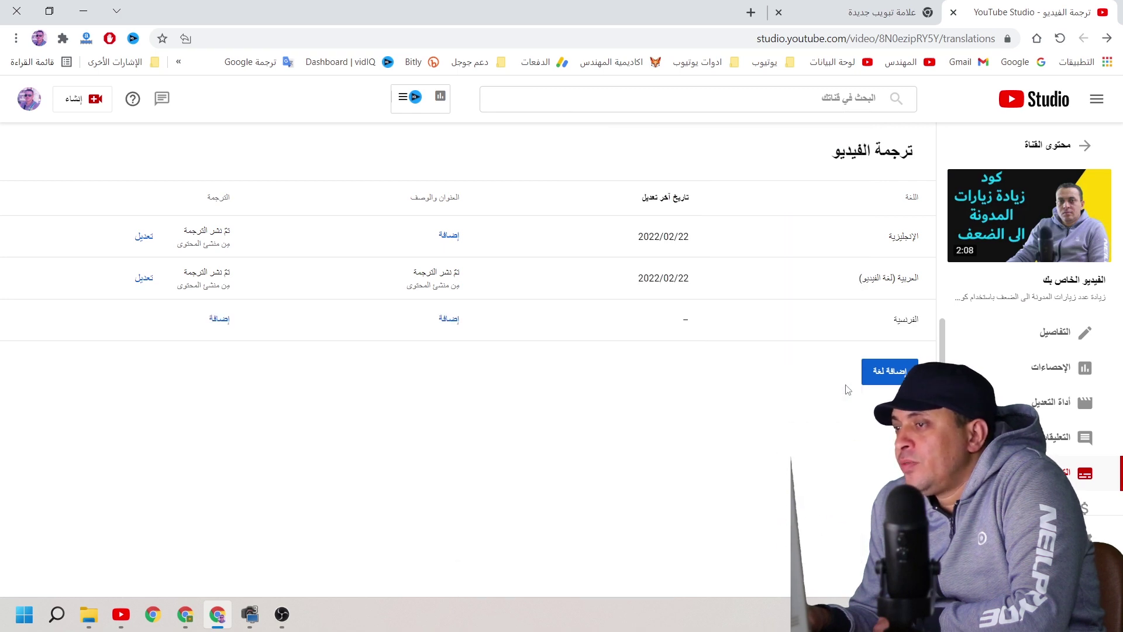
# Step: Upload فرنسي.srt from the Desktop with timing as the French subtitles and publish them
pyautogui.click(220, 318)
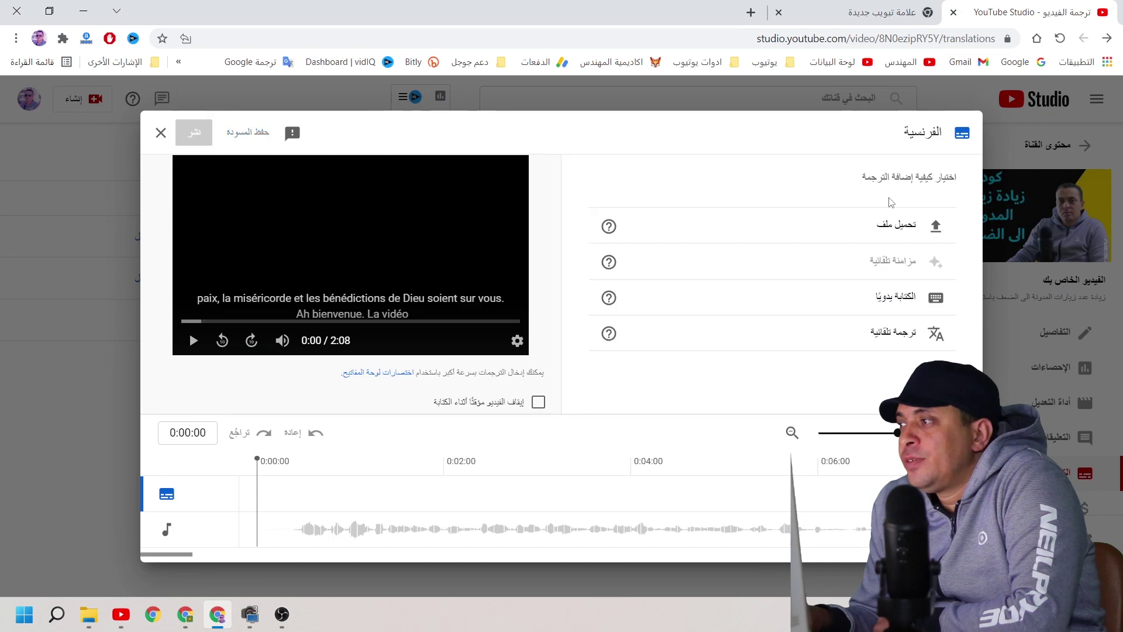
pyautogui.click(840, 233)
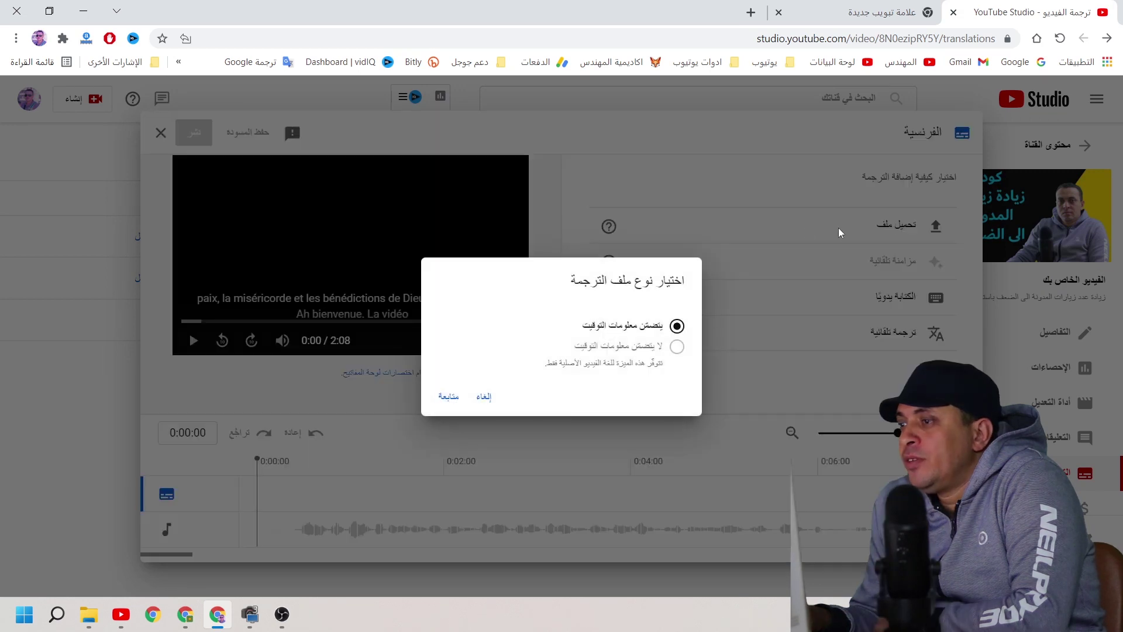
pyautogui.click(448, 397)
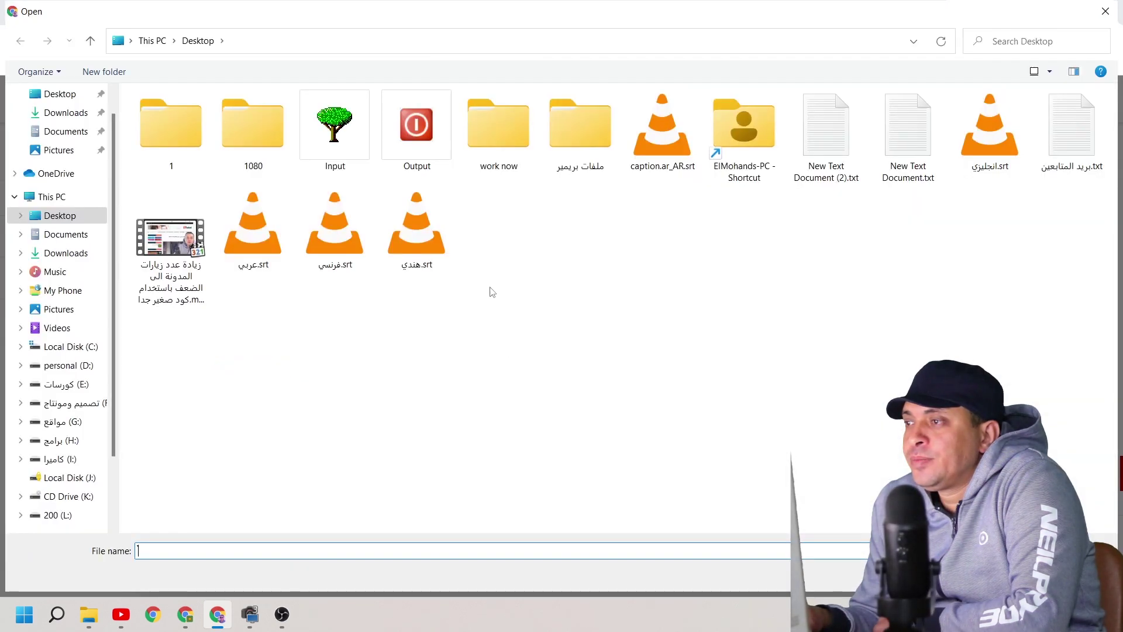
pyautogui.doubleClick(348, 240)
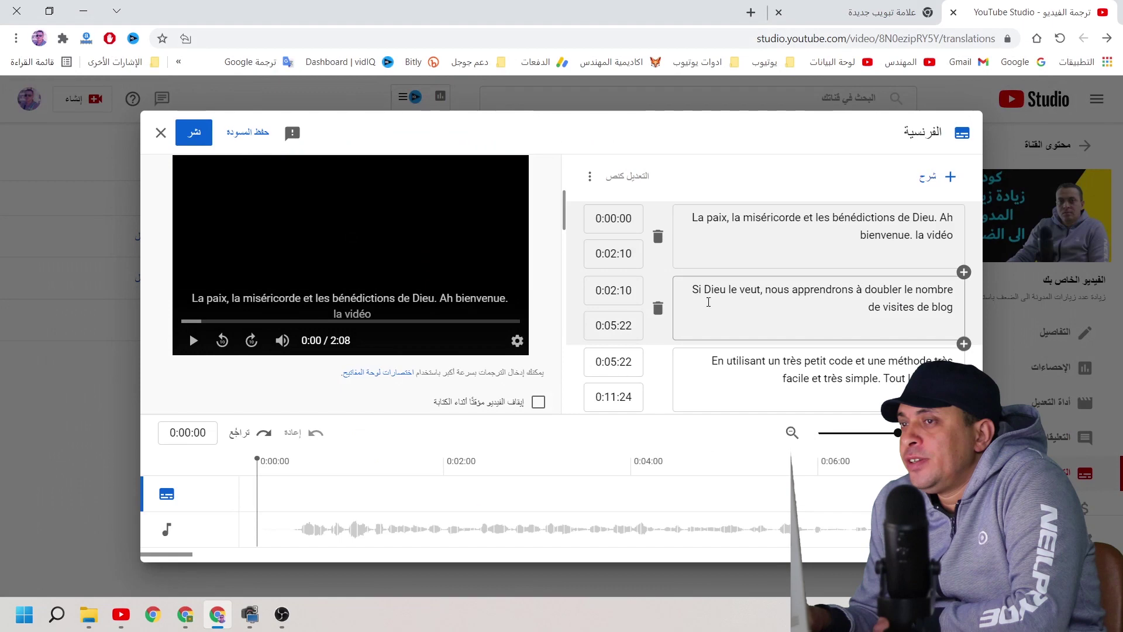
pyautogui.click(203, 139)
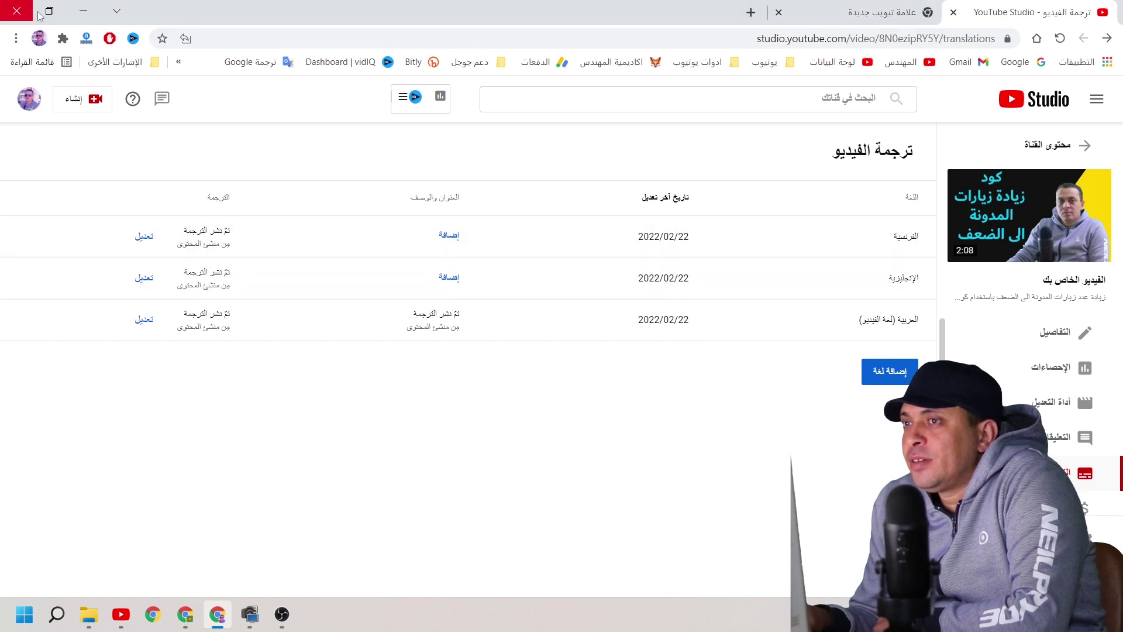
# Step: Switch to the translatesubtitles.co browser window and load caption.ar_AR.srt into the subtitle translator
pyautogui.click(752, 12)
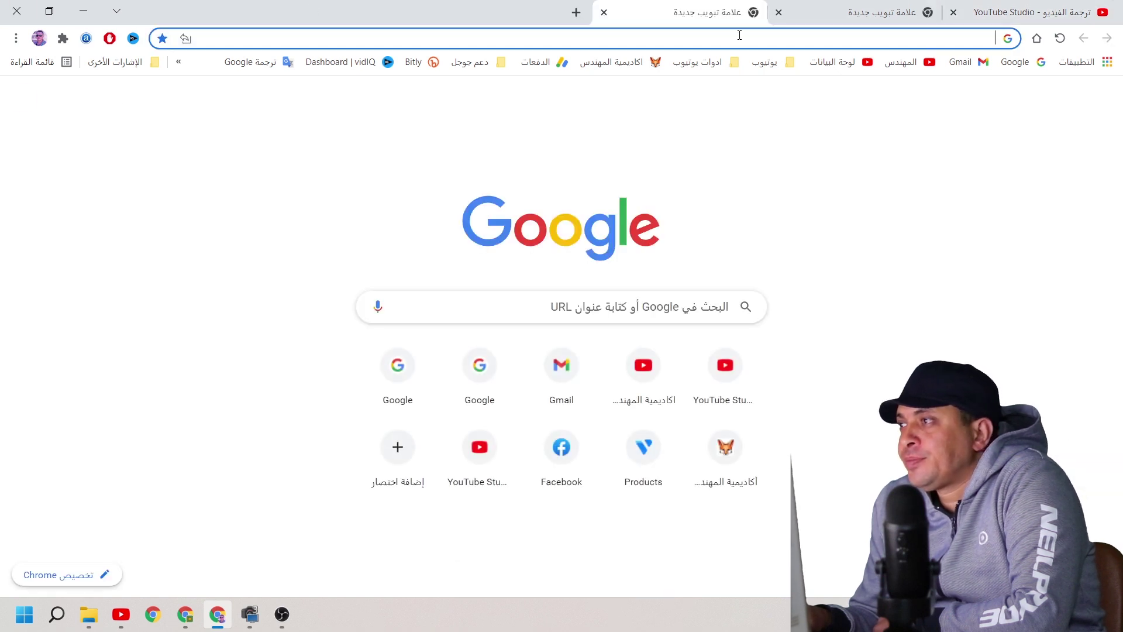
pyautogui.click(184, 613)
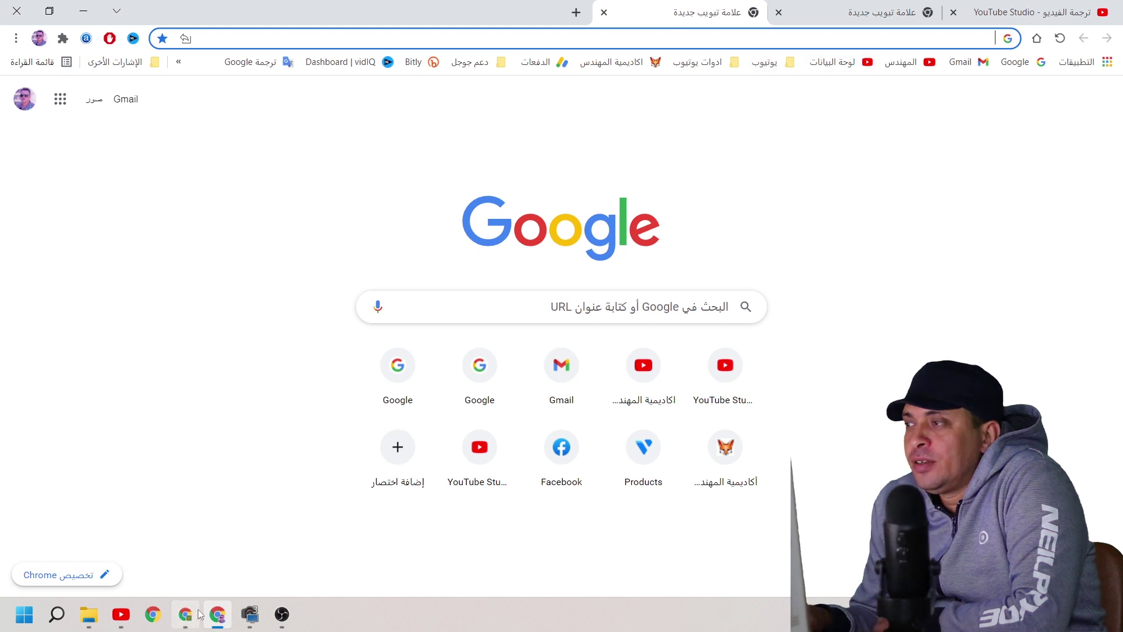
pyautogui.click(806, 61)
pyautogui.click(791, 221)
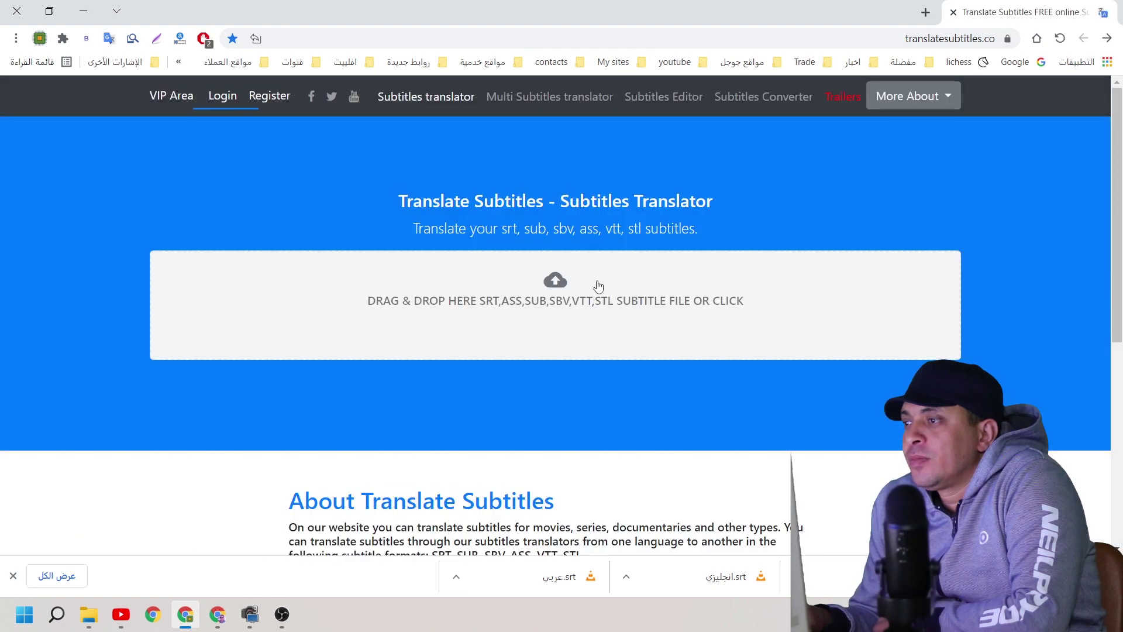
pyautogui.click(598, 286)
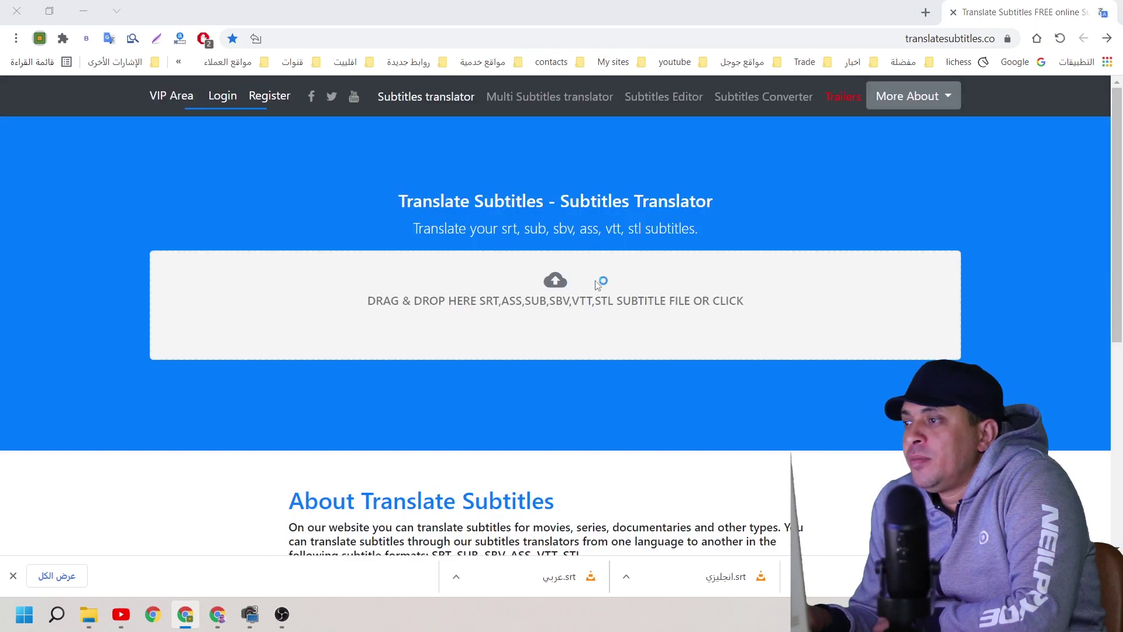
pyautogui.doubleClick(663, 129)
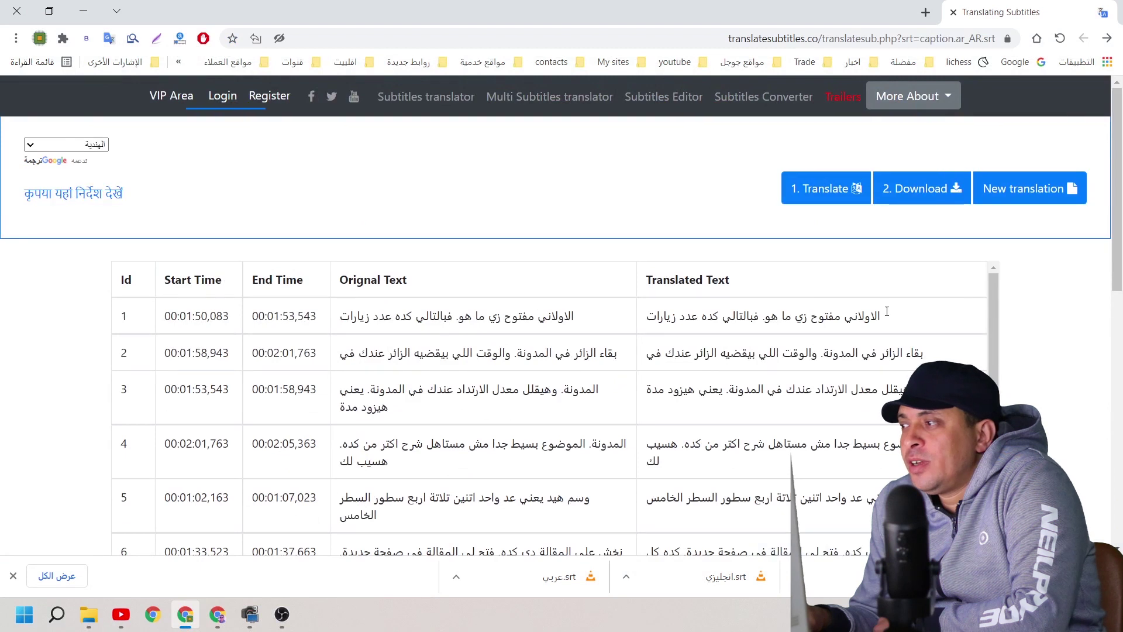
# Step: Examine the translated text of the subtitle lines in the table, checking the wording of individual lines such as line 9
pyautogui.moveTo(885, 313); pyautogui.dragTo(654, 312)
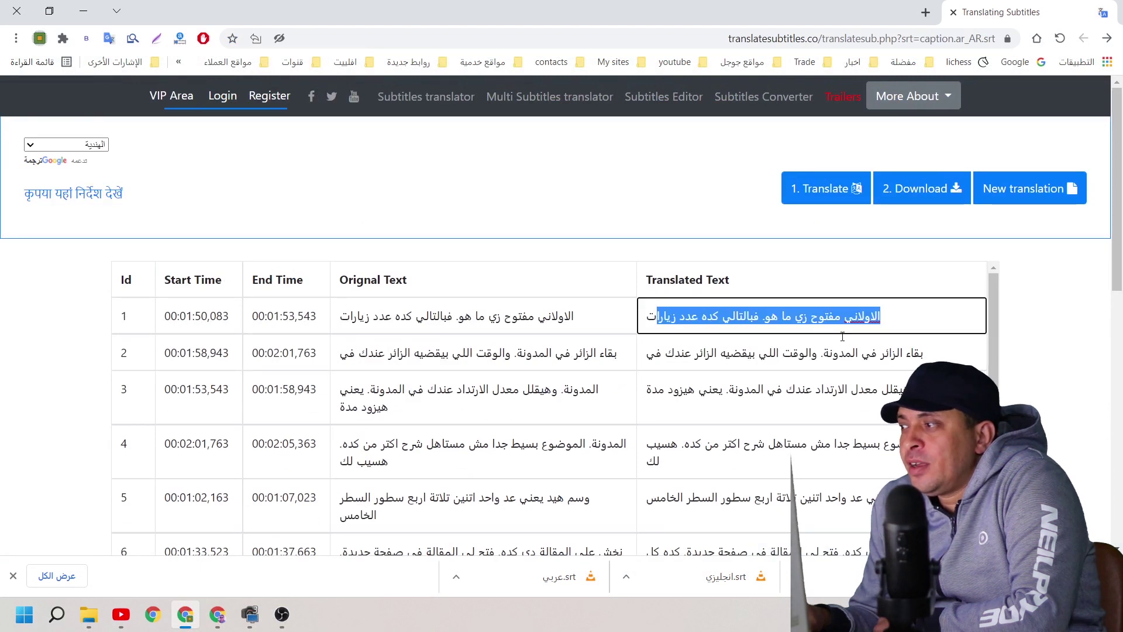
pyautogui.moveTo(936, 354); pyautogui.dragTo(654, 367)
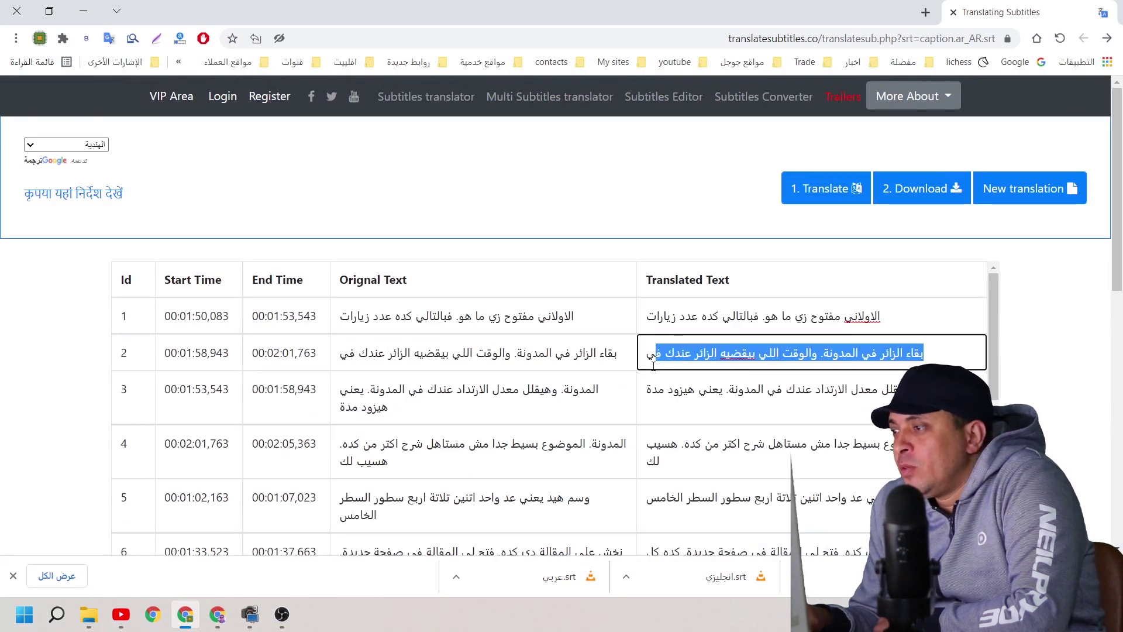
pyautogui.scroll(-3, 819, 399)
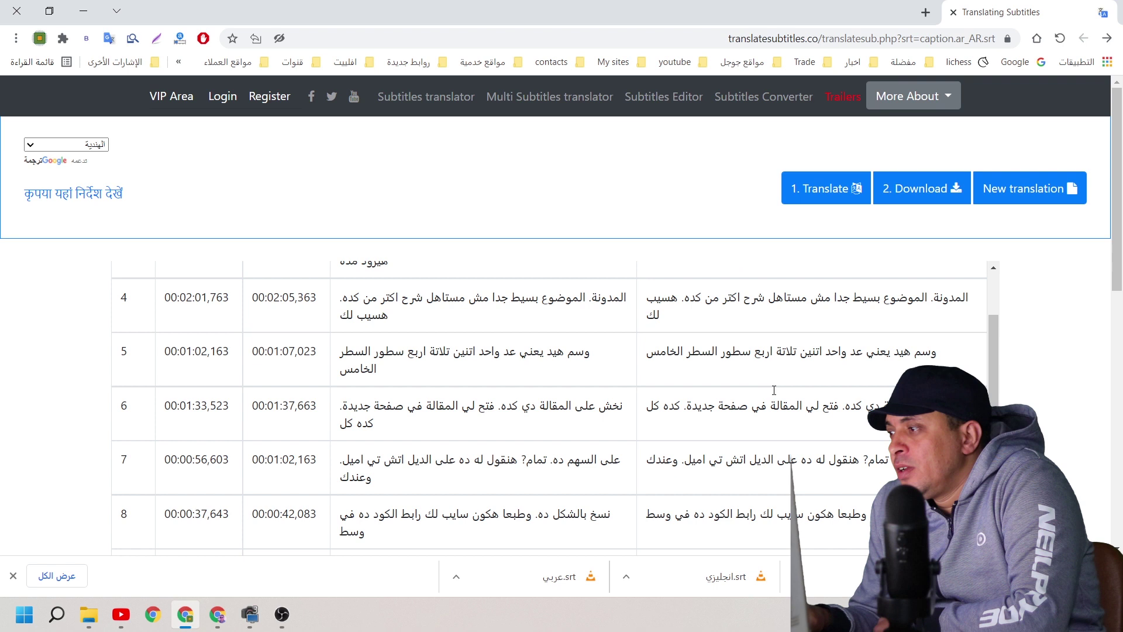
pyautogui.scroll(-1, 774, 390)
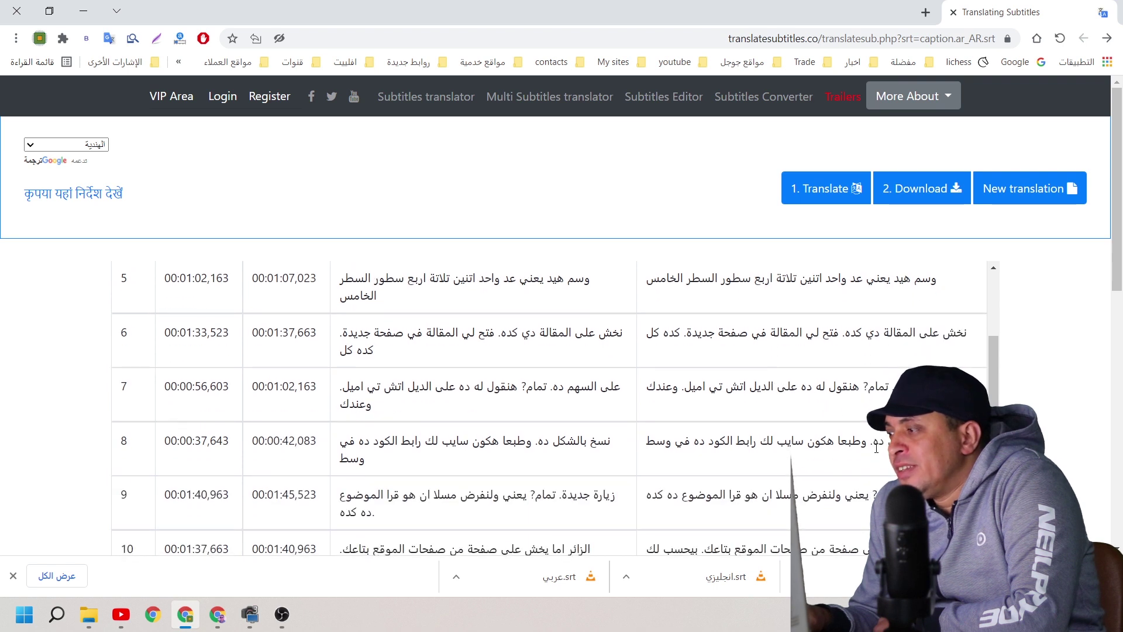
pyautogui.scroll(-1, 849, 481)
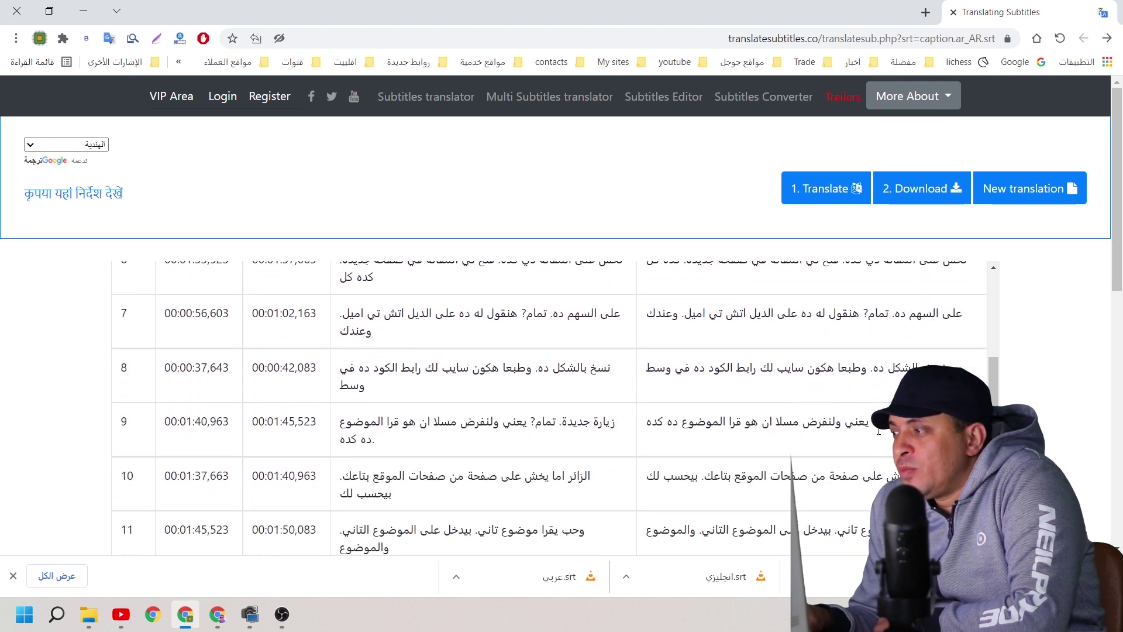
pyautogui.click(760, 430)
pyautogui.moveTo(810, 423)
pyautogui.mouseDown()
pyautogui.moveTo(855, 423)
pyautogui.moveTo(797, 424)
pyautogui.mouseUp()
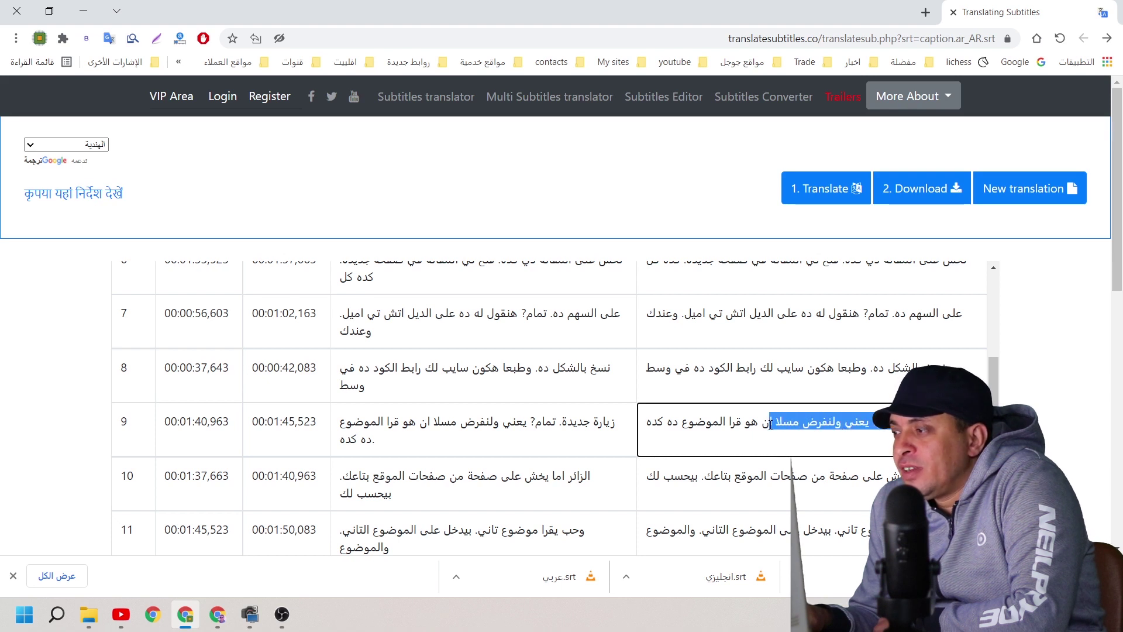
pyautogui.click(778, 429)
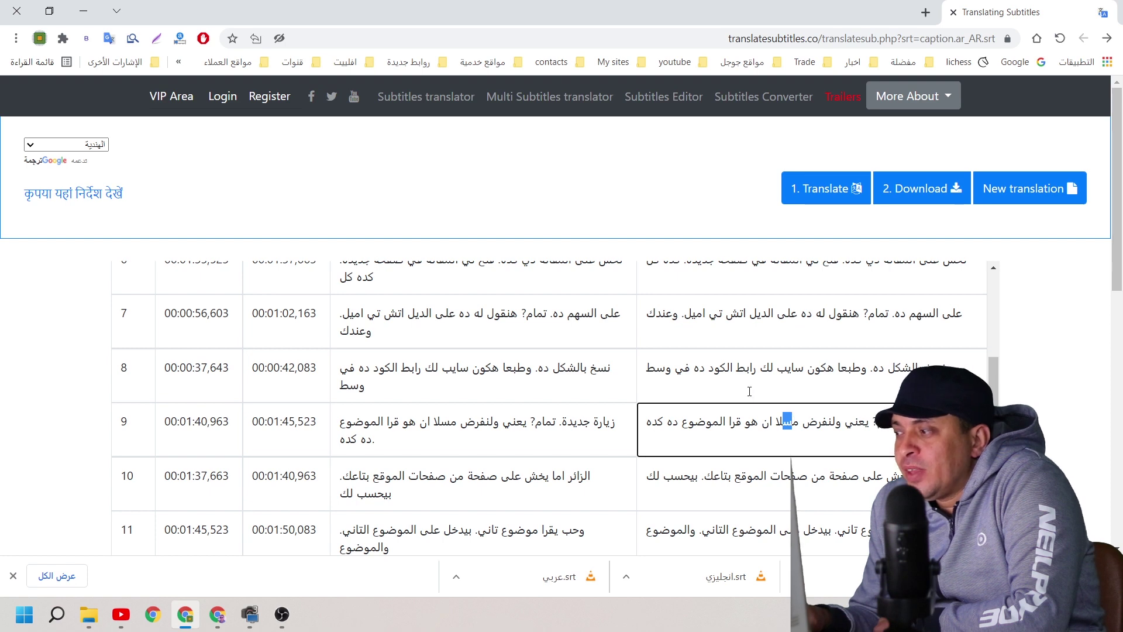
pyautogui.scroll(-12, 742, 395)
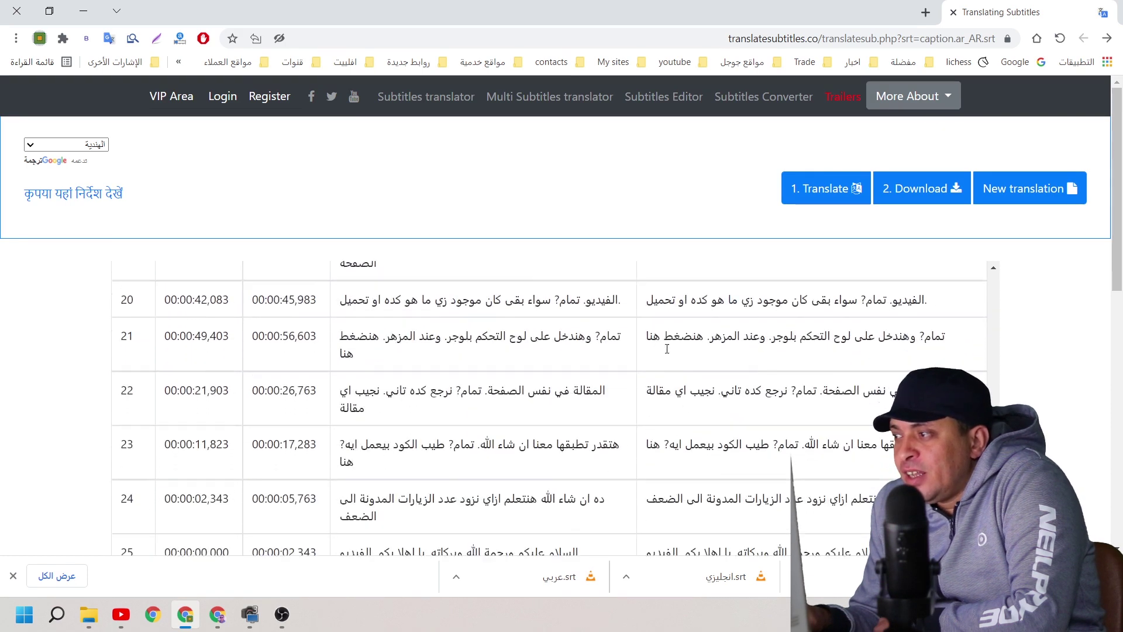
pyautogui.scroll(-1, 825, 367)
pyautogui.scroll(-6, 942, 351)
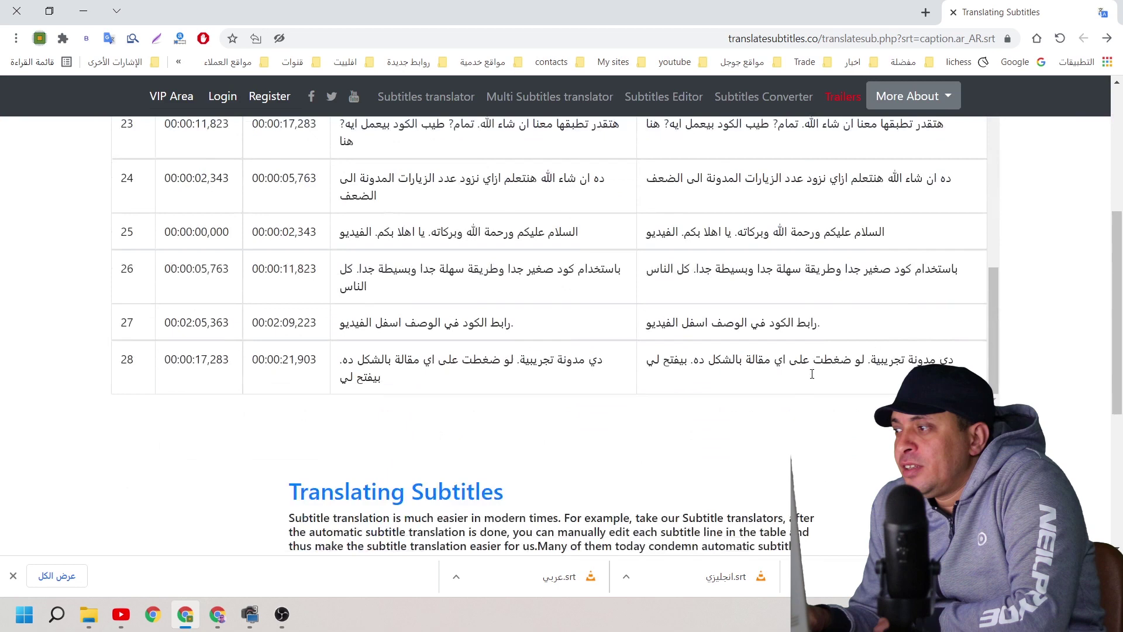
pyautogui.scroll(4, 686, 342)
pyautogui.scroll(5, 819, 333)
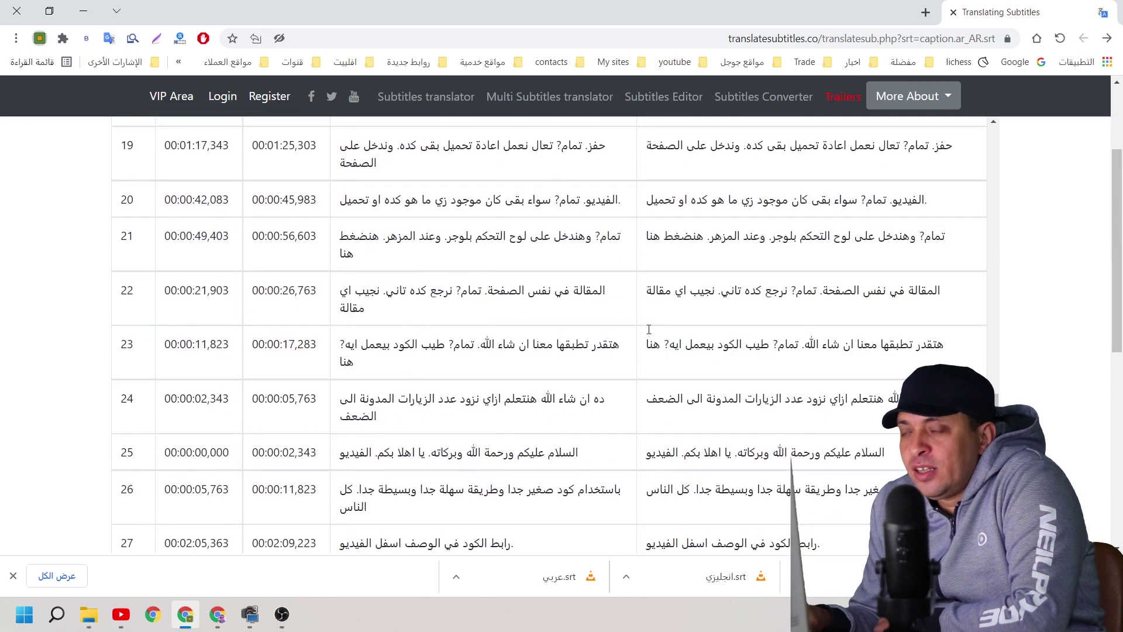
# Step: Return to the video's translations in YouTube Studio and add Hindi (الهندية) as a translation language
pyautogui.click(217, 614)
pyautogui.click(983, 17)
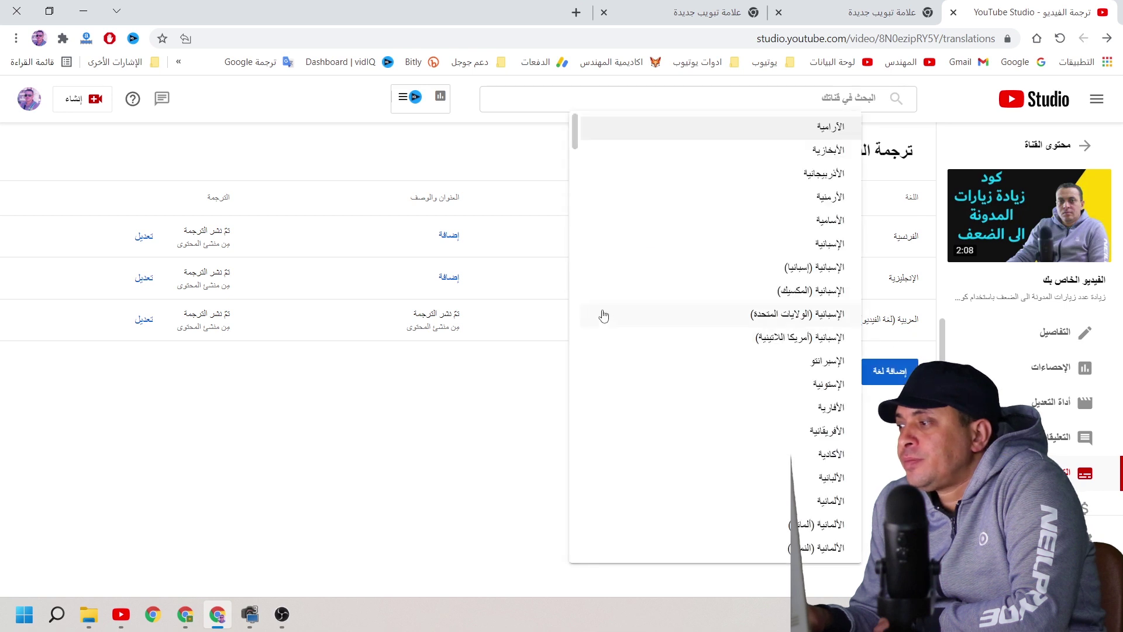
pyautogui.scroll(-20, 604, 315)
pyautogui.scroll(-15, 656, 366)
pyautogui.scroll(-15, 728, 422)
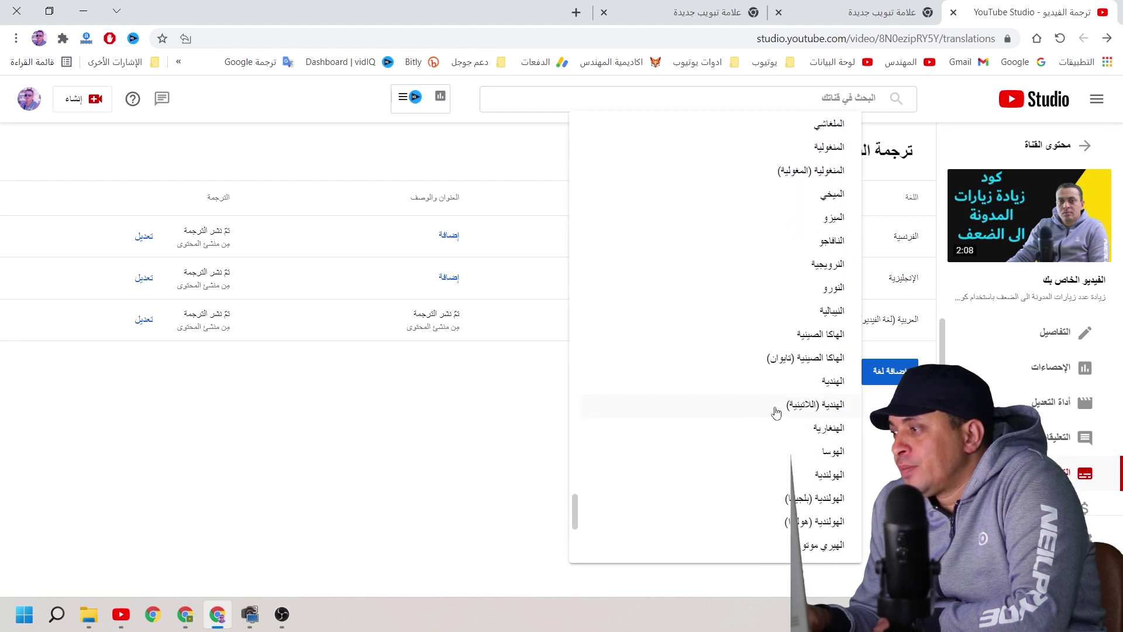
pyautogui.click(824, 383)
# Step: Upload هندي.srt from the Desktop with timing as the Hindi subtitles and publish them
pyautogui.click(225, 363)
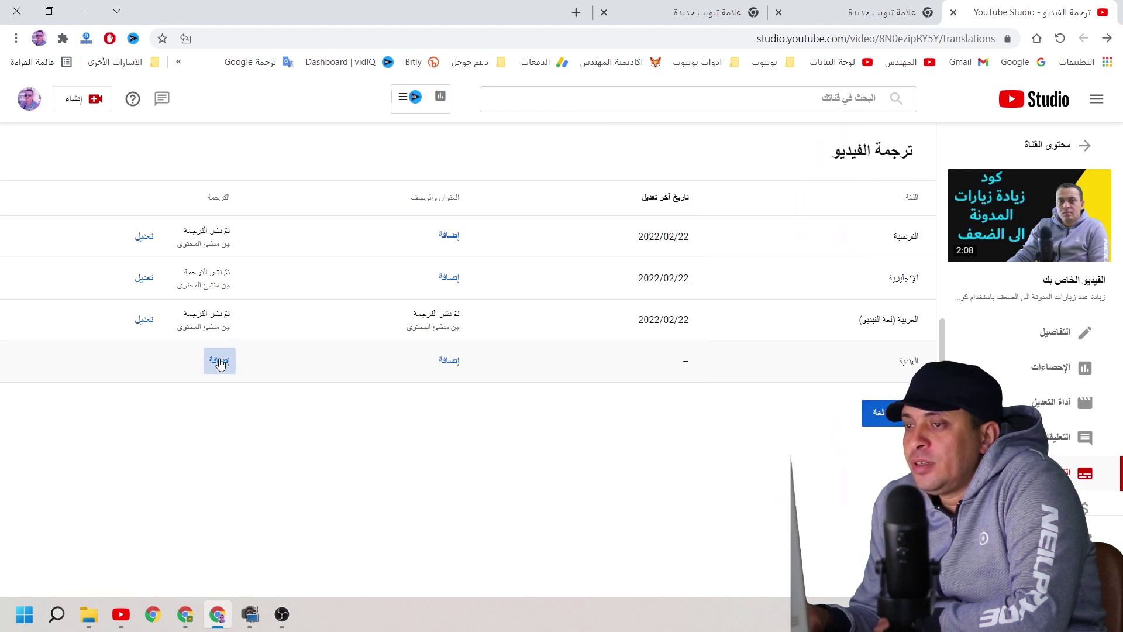
pyautogui.click(884, 213)
pyautogui.click(449, 397)
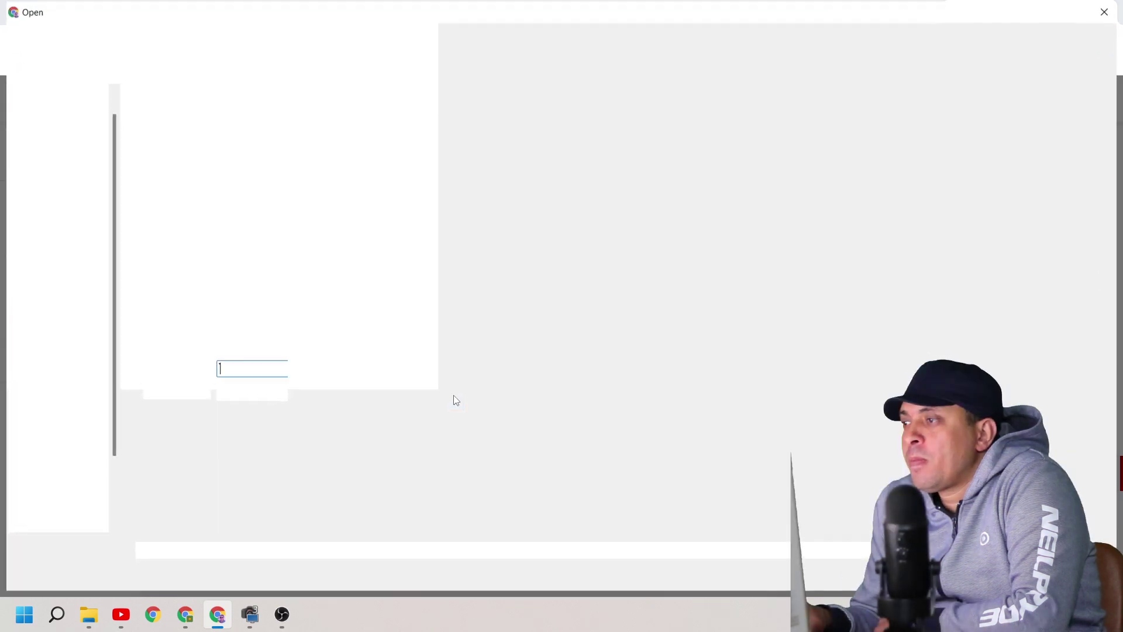
pyautogui.doubleClick(415, 245)
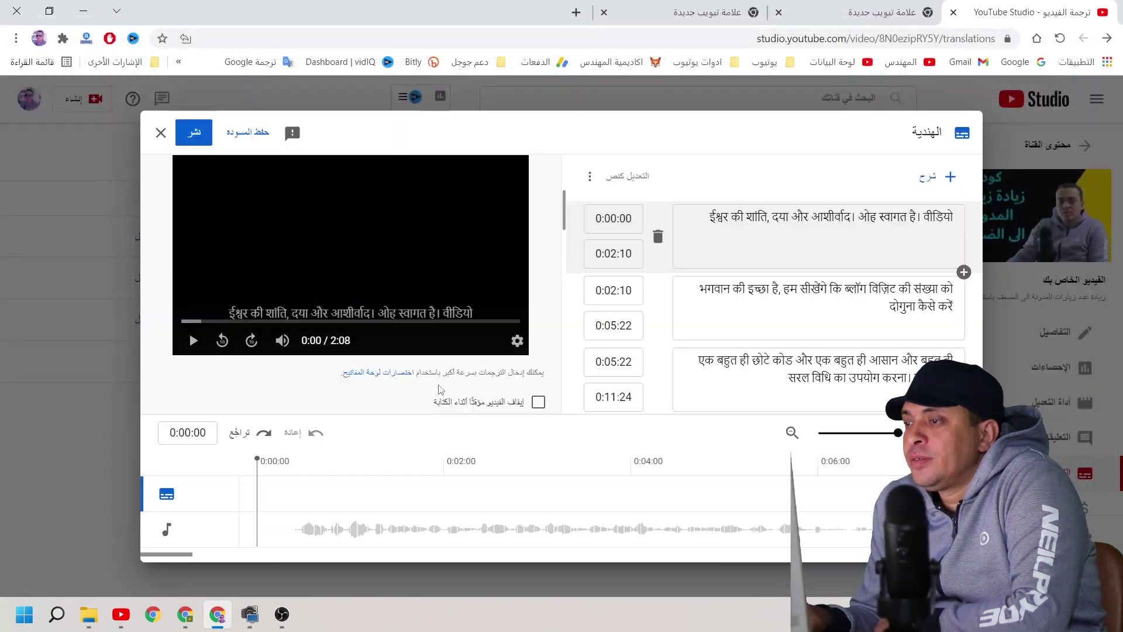
pyautogui.click(190, 136)
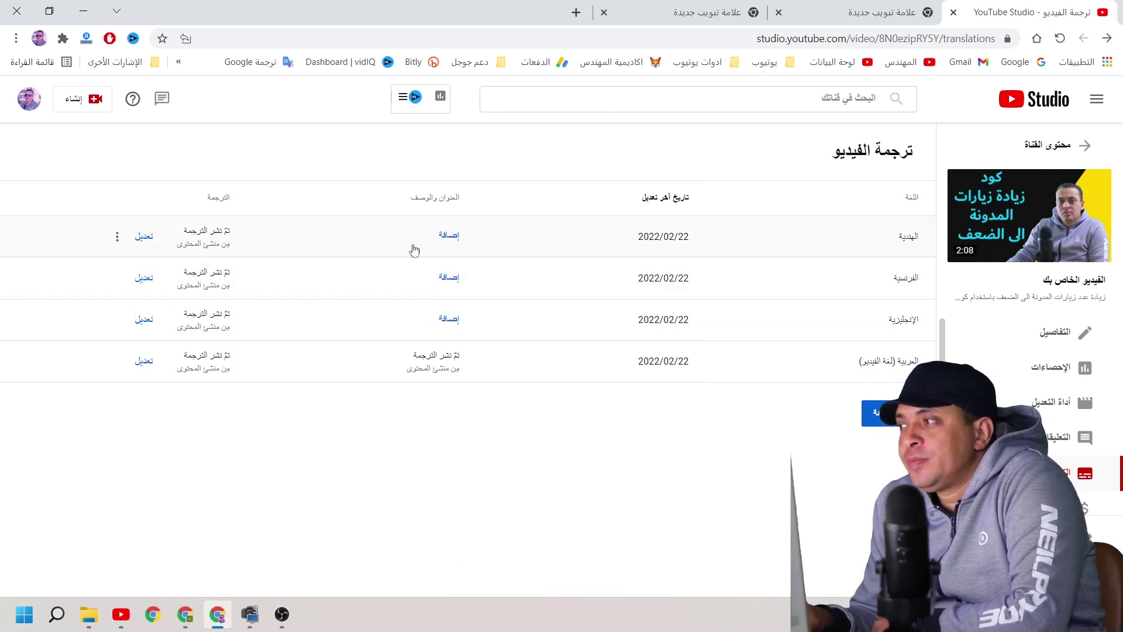
# Step: Open the English title and description translation for the video and copy the original Arabic title
pyautogui.moveTo(481, 360); pyautogui.dragTo(474, 401)
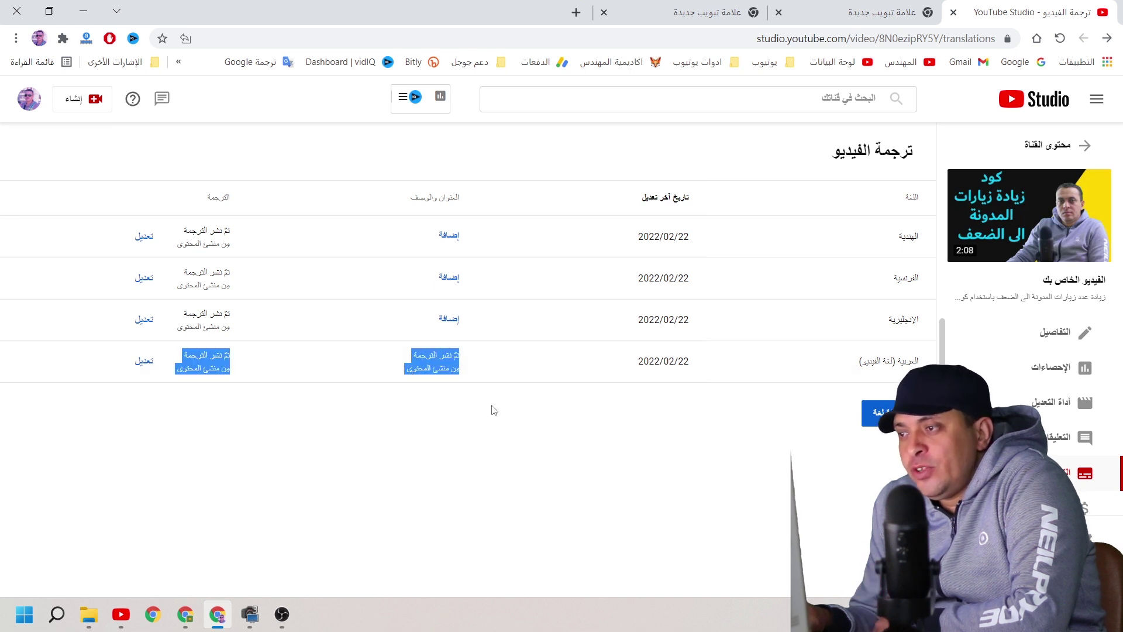
pyautogui.click(494, 409)
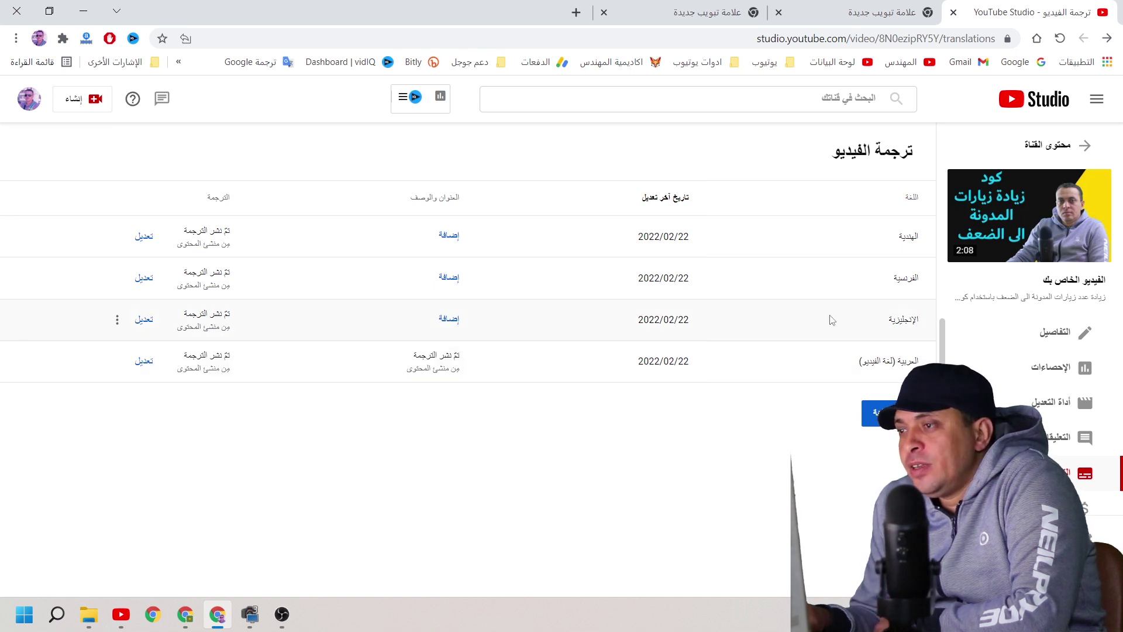
pyautogui.click(450, 319)
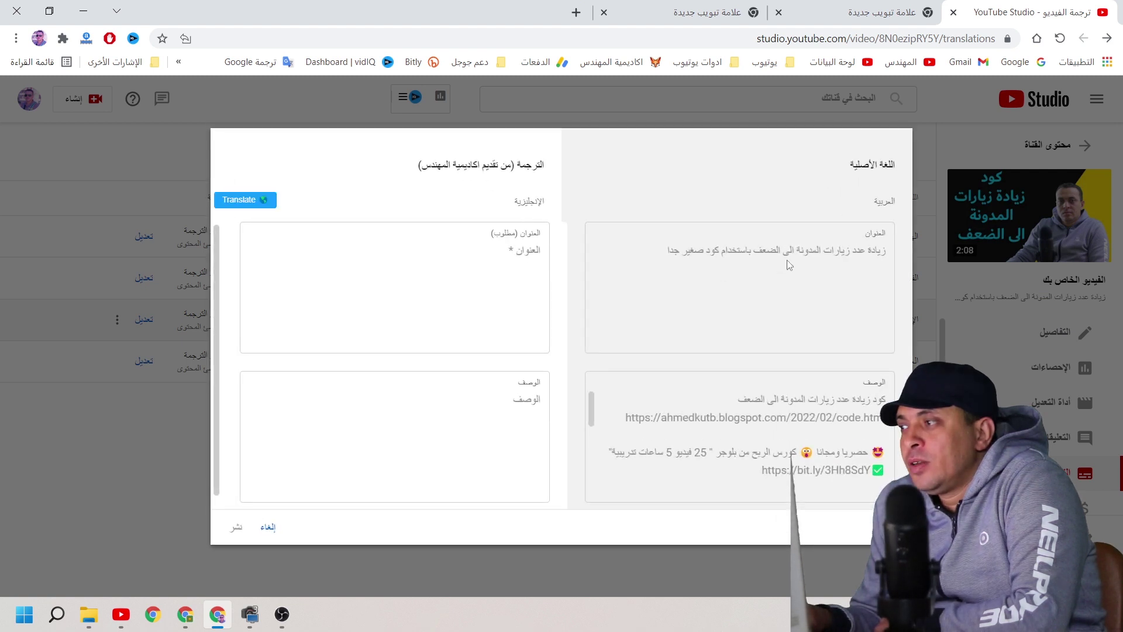
pyautogui.tripleClick(788, 255)
pyautogui.rightClick(787, 254)
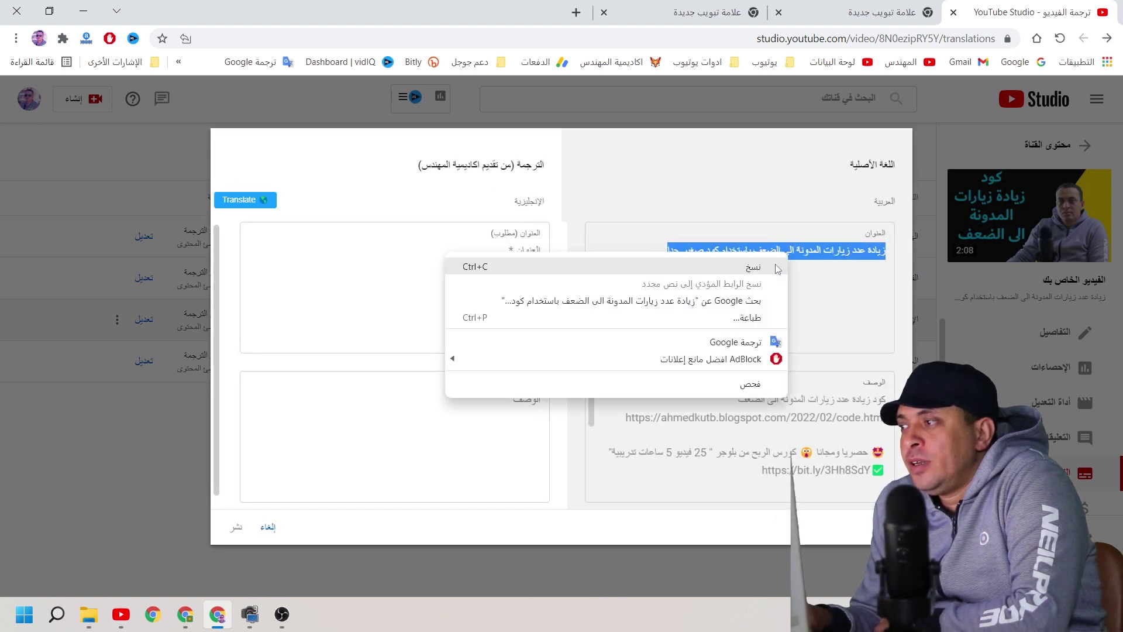
pyautogui.click(755, 267)
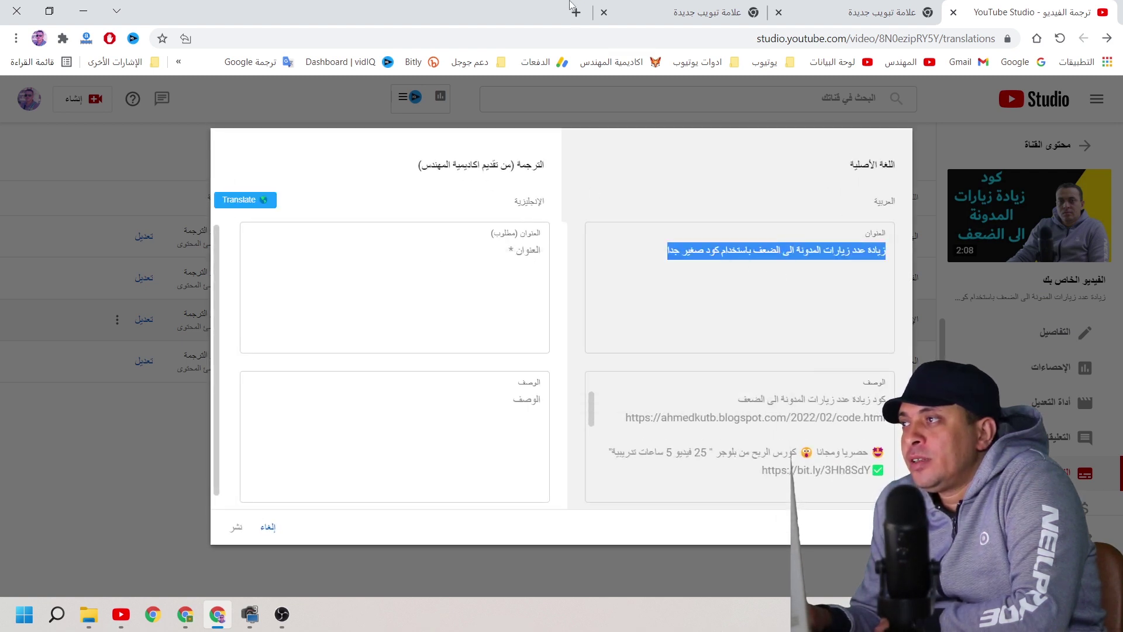
# Step: Open Google Translate in the spare new browser tab and paste the copied Arabic title as the source text
pyautogui.click(633, 10)
pyautogui.click(60, 98)
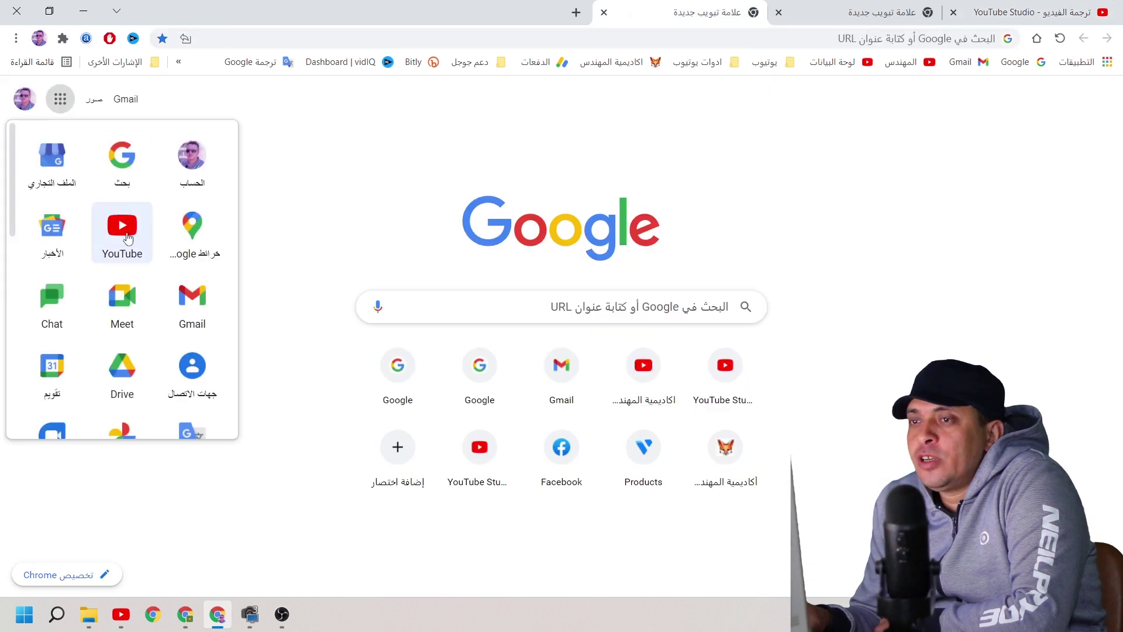
pyautogui.scroll(-1, 199, 363)
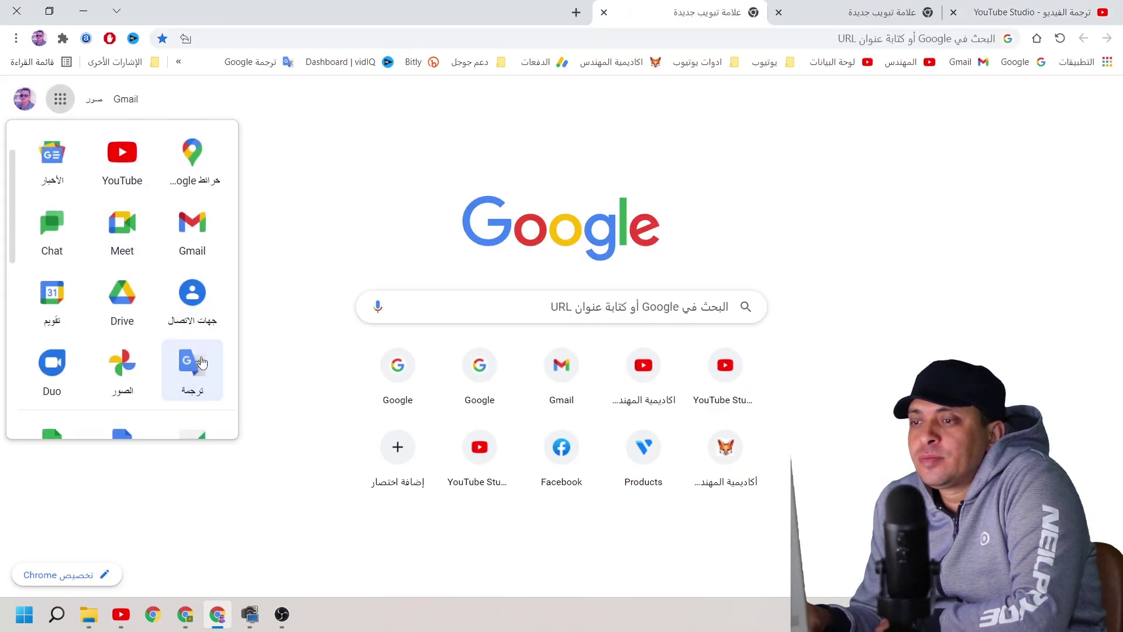
pyautogui.click(201, 363)
pyautogui.rightClick(655, 239)
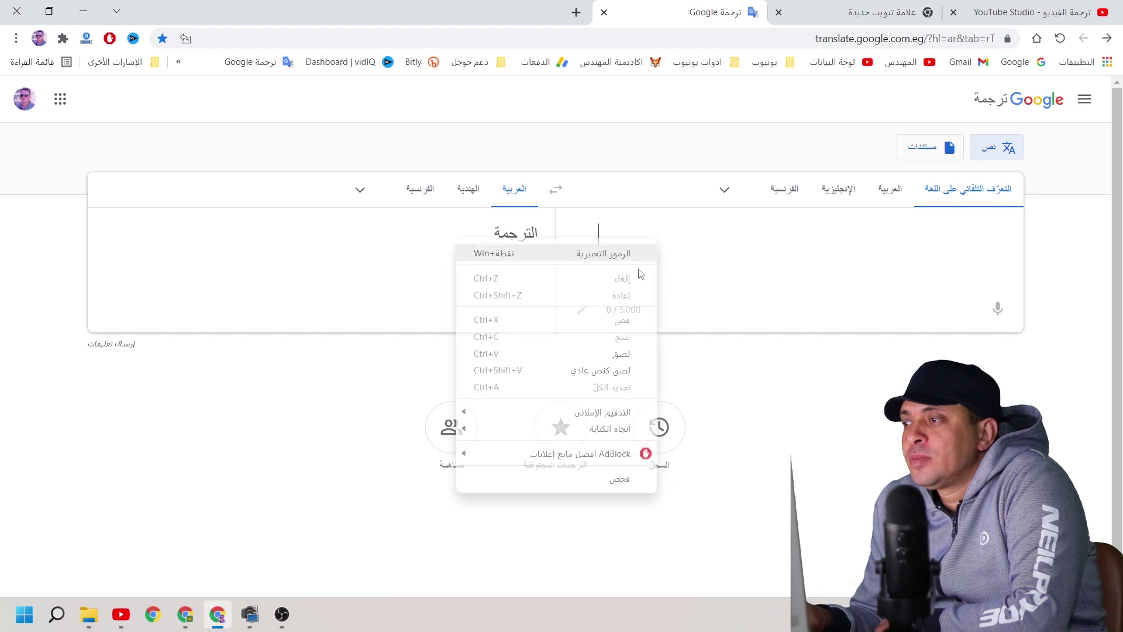
pyautogui.click(621, 355)
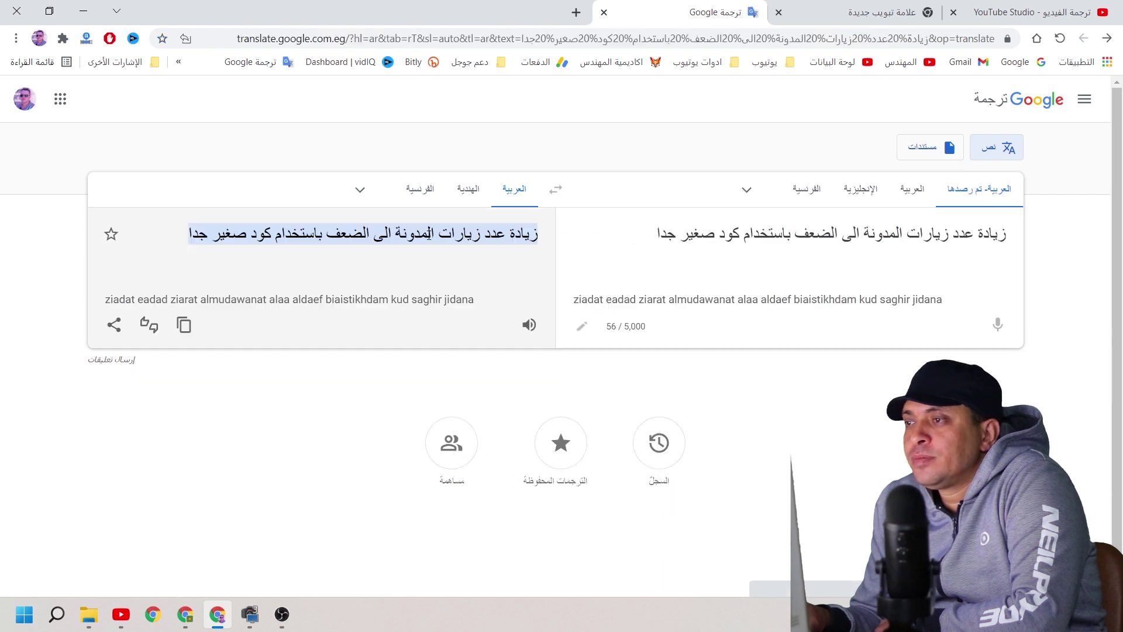
# Step: Set Google Translate's target language to English (الإنجليزية) and copy the translated title
pyautogui.click(360, 189)
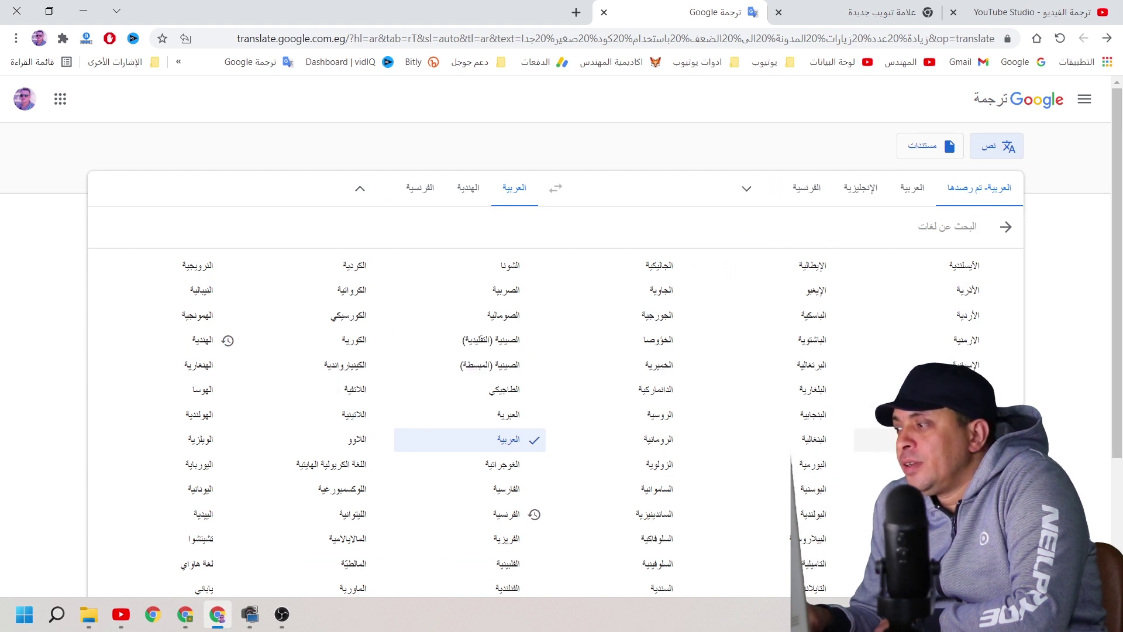
pyautogui.click(966, 390)
pyautogui.tripleClick(434, 234)
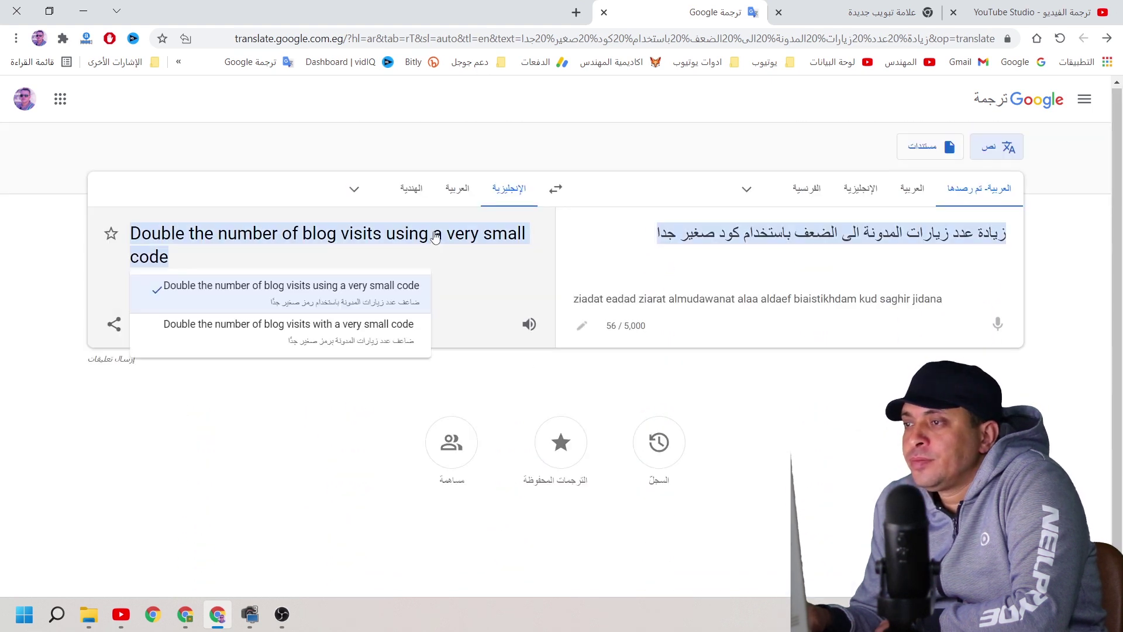
pyautogui.rightClick(435, 240)
pyautogui.click(407, 247)
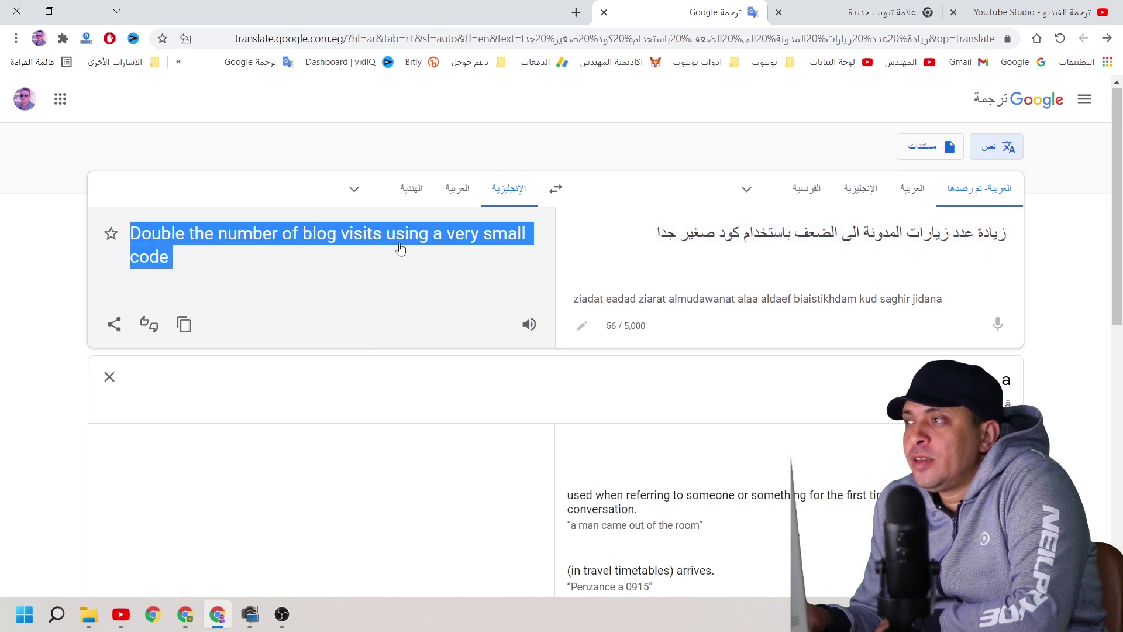
# Step: Switch back to the video's English translation in YouTube Studio and paste the copied English title
pyautogui.click(832, 18)
pyautogui.click(1030, 11)
pyautogui.click(488, 257)
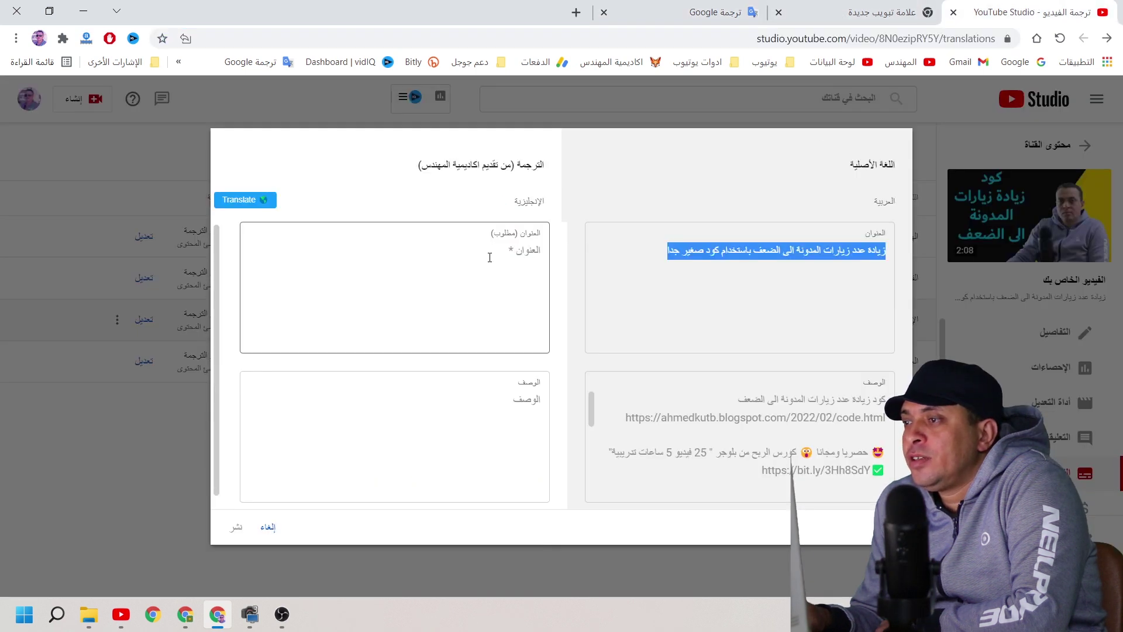
pyautogui.rightClick(488, 257)
pyautogui.click(453, 373)
# Step: Copy the full original Arabic description and paste it into Google Translate in place of the title text
pyautogui.tripleClick(712, 417)
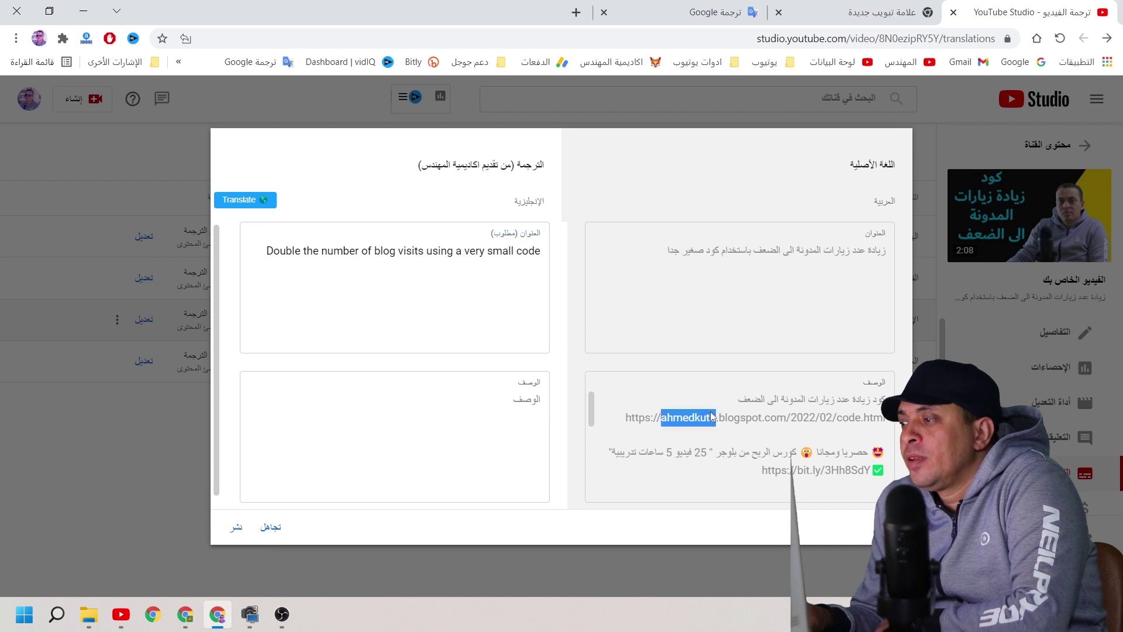
pyautogui.hotkey('ctrl', 'a')
pyautogui.rightClick(746, 423)
pyautogui.click(726, 432)
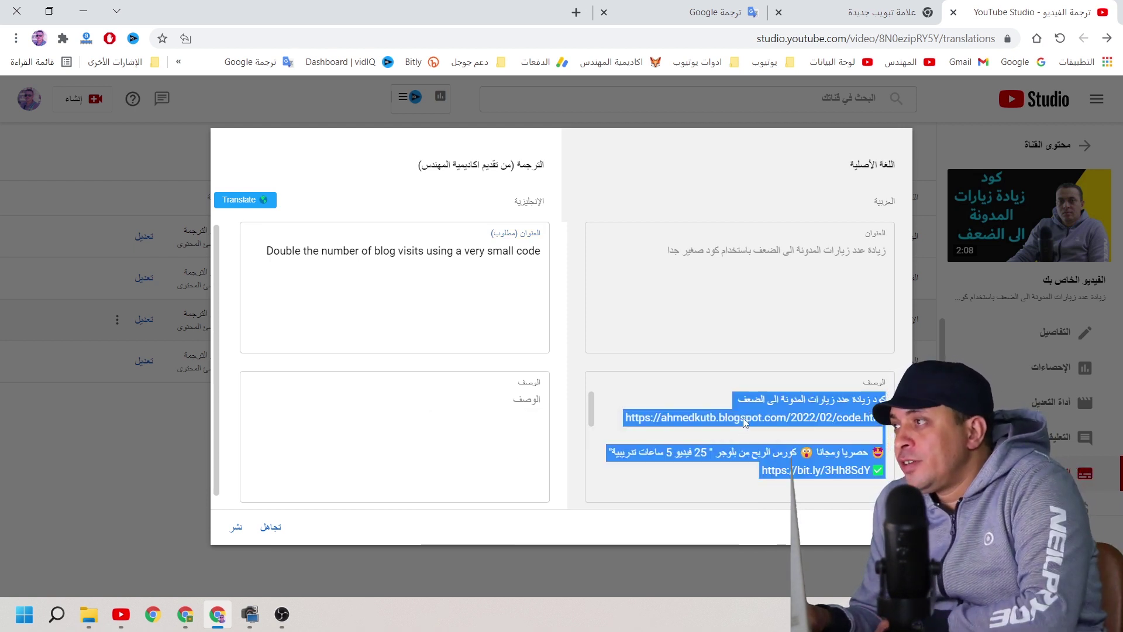
pyautogui.click(665, 6)
pyautogui.click(636, 233)
pyautogui.hotkey('ctrl', 'a')
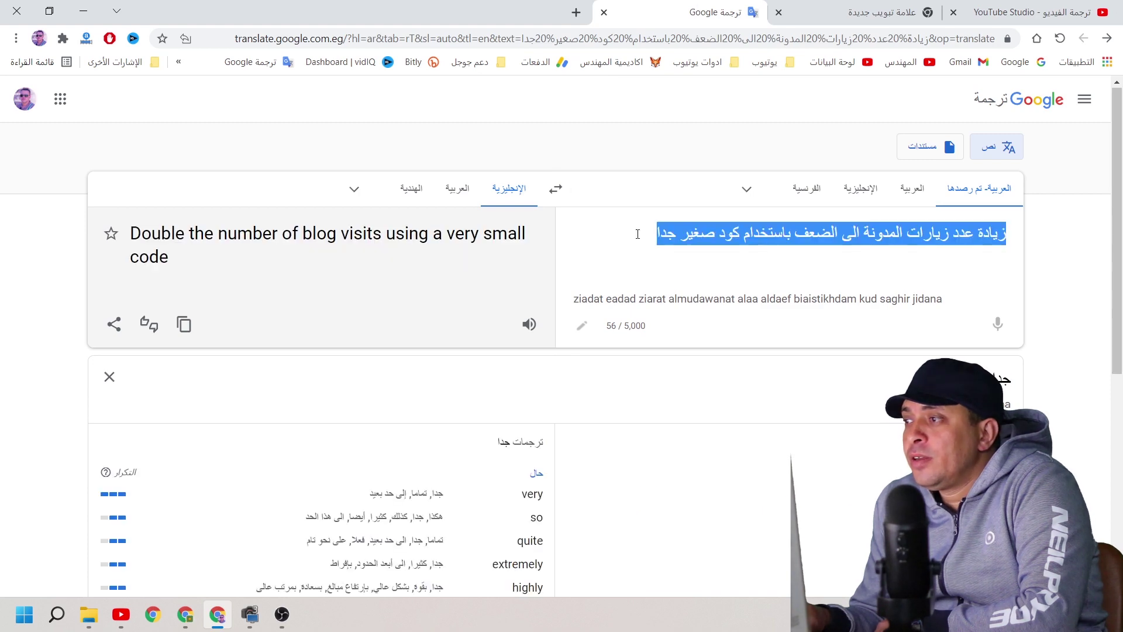
pyautogui.rightClick(635, 235)
pyautogui.click(527, 307)
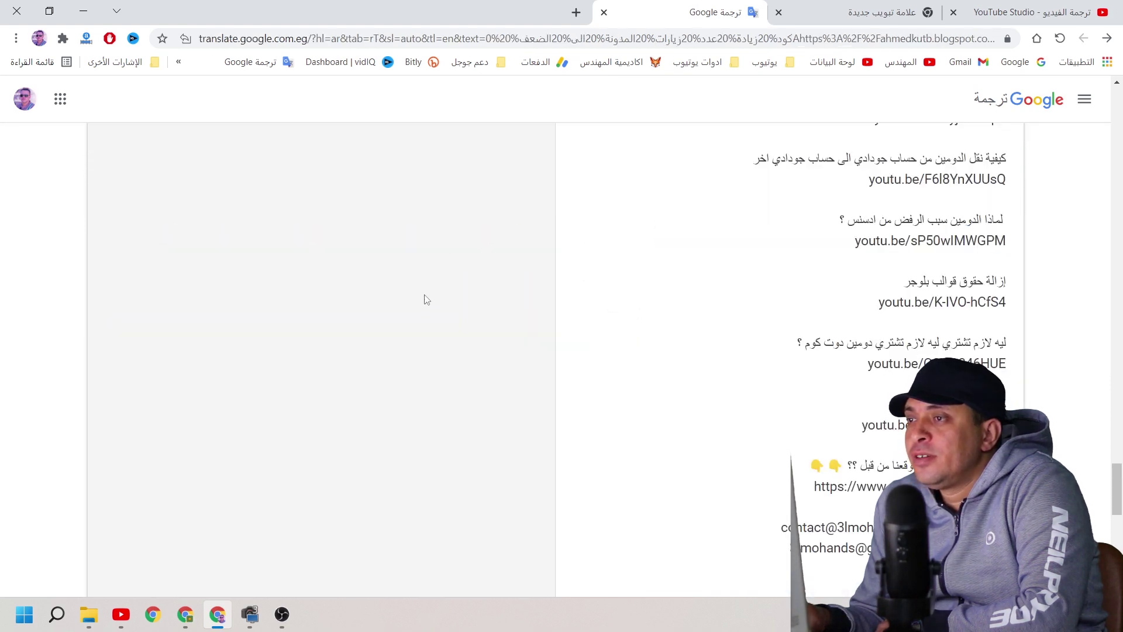
# Step: Copy the whole English translation of the description and paste it into the video's English description in YouTube Studio
pyautogui.scroll(5, 426, 300)
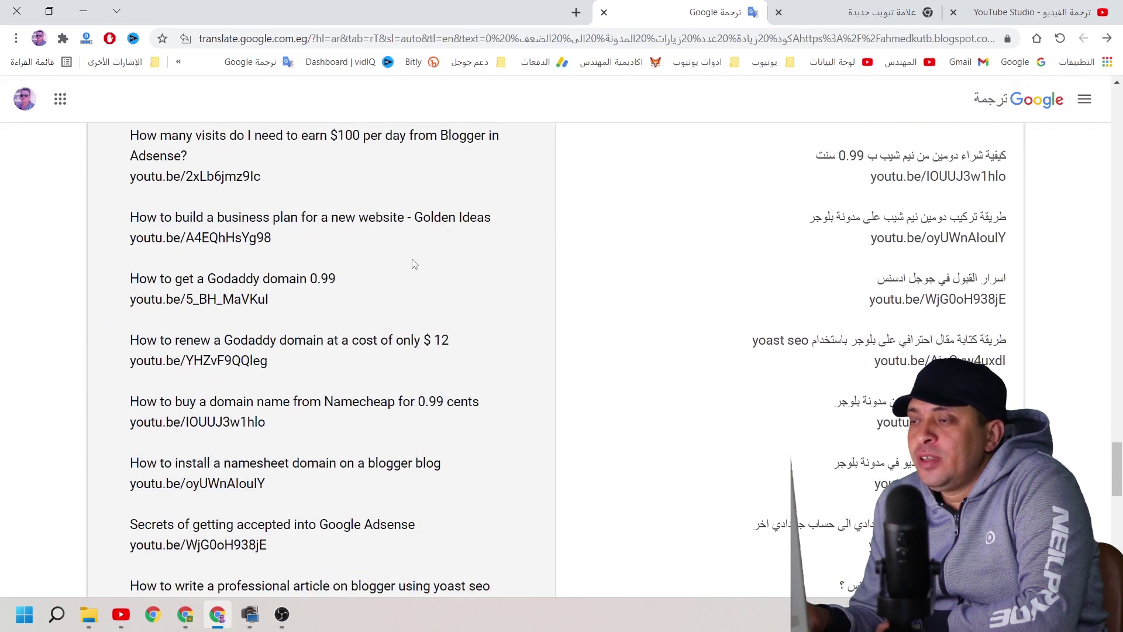
pyautogui.click(413, 264)
pyautogui.hotkey('ctrl', 'a')
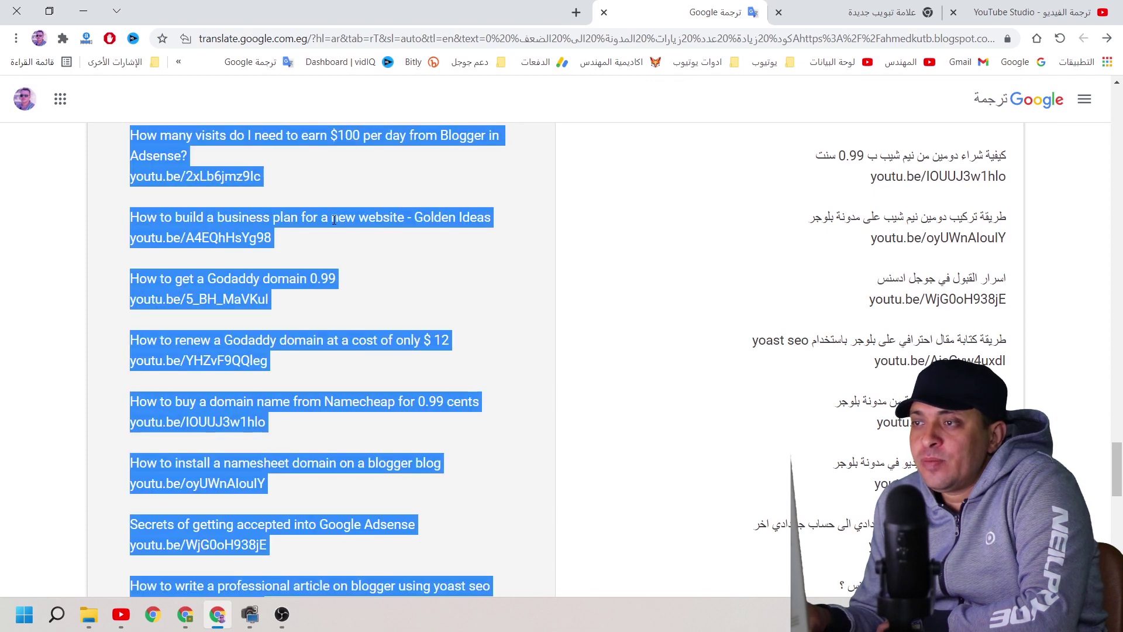
pyautogui.rightClick(342, 234)
pyautogui.click(382, 234)
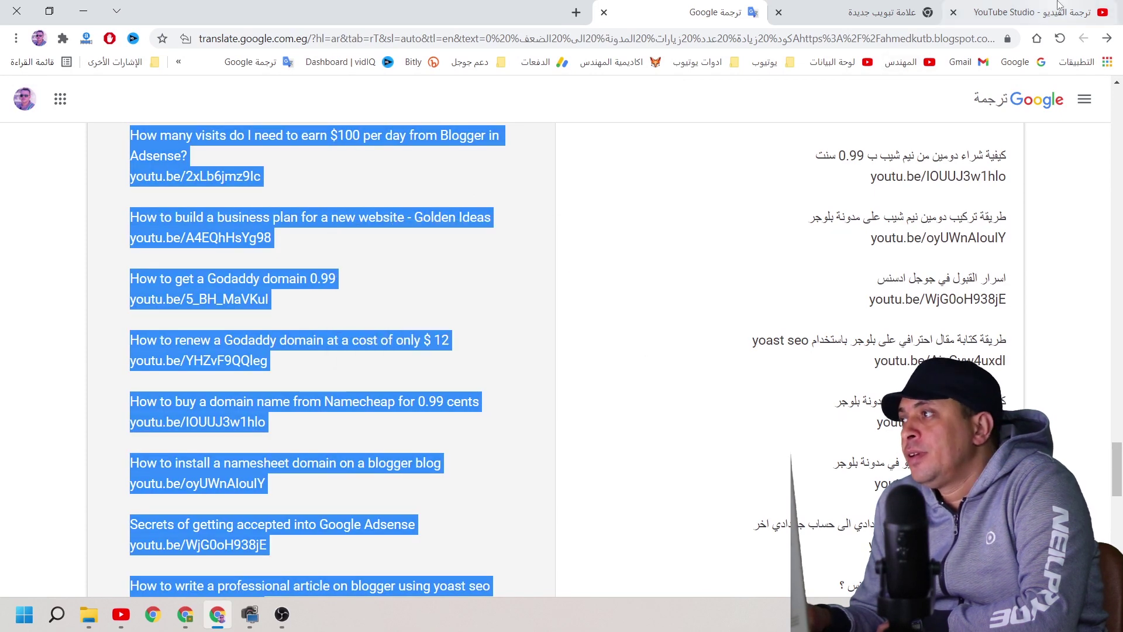
pyautogui.click(1031, 13)
pyautogui.click(465, 416)
pyautogui.hotkey('ctrl', 'v')
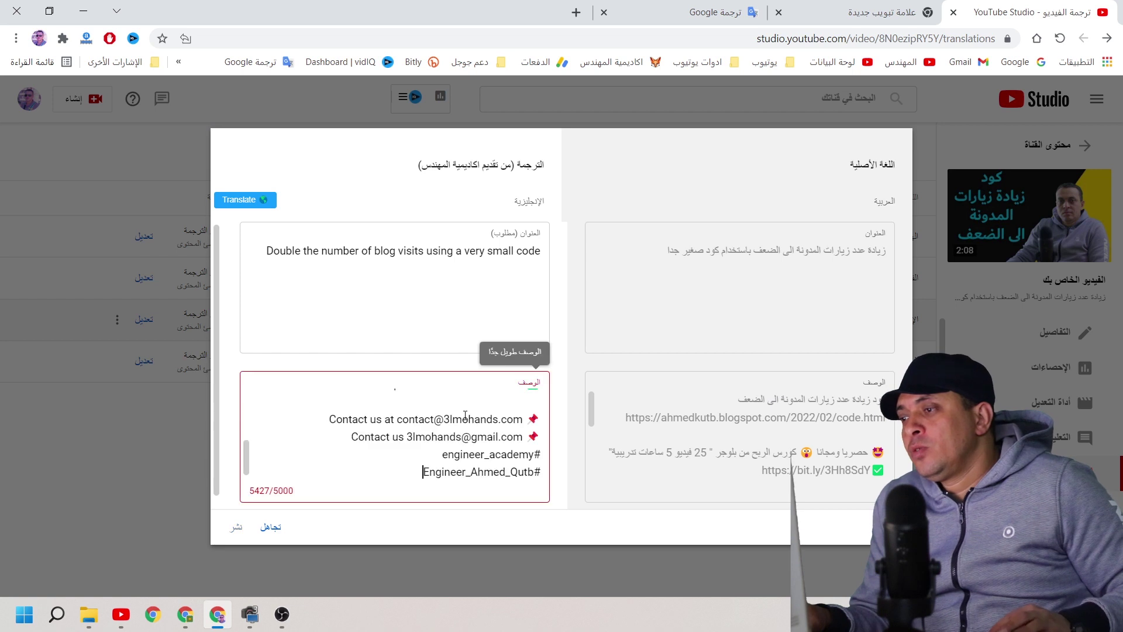
# Step: Delete video link entries above the website line in the English description to fit the 5000-character limit, and publish the translation
pyautogui.scroll(-2, 458, 420)
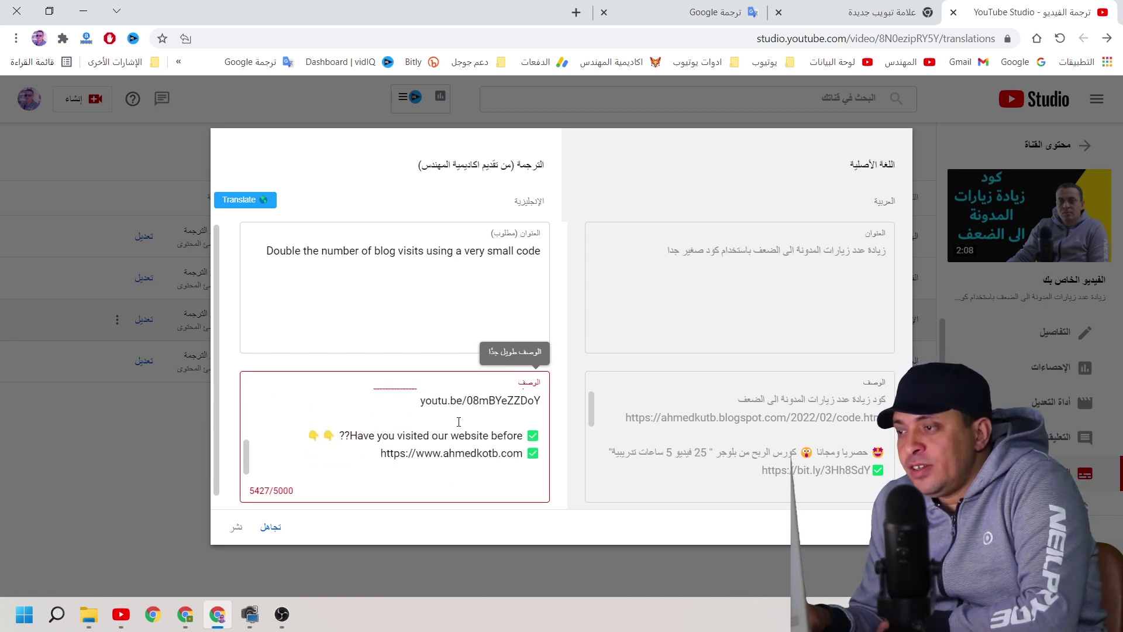
pyautogui.moveTo(393, 407); pyautogui.dragTo(409, 477)
pyautogui.moveTo(535, 471); pyautogui.dragTo(519, 414)
pyautogui.press('BackSpace')
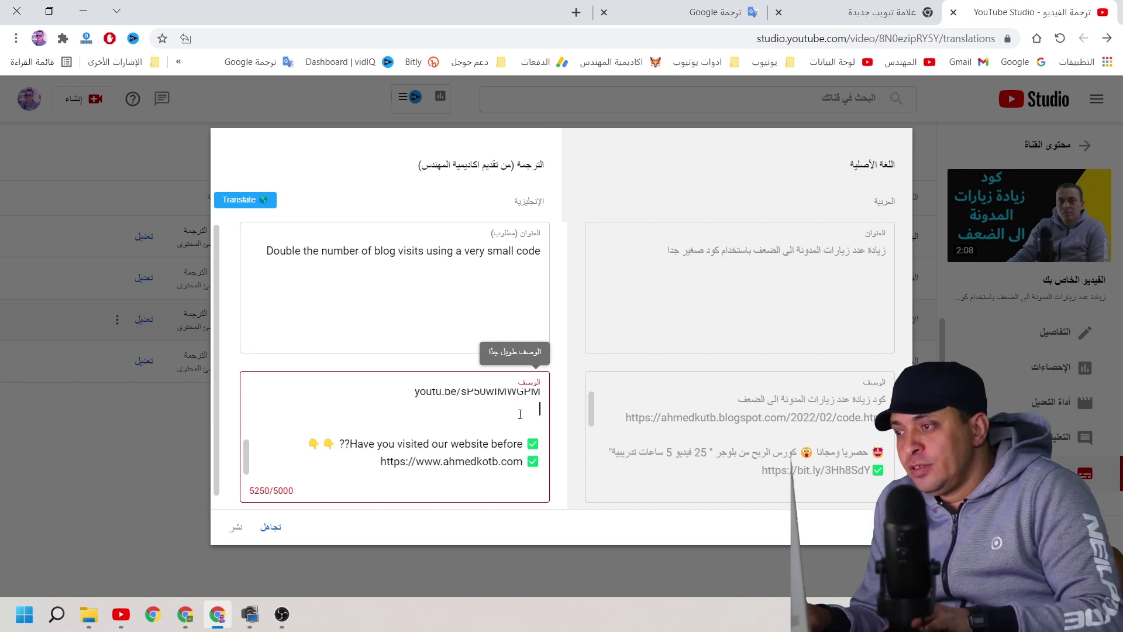
pyautogui.press('BackSpace')
pyautogui.moveTo(409, 403); pyautogui.dragTo(510, 452)
pyautogui.press('BackSpace')
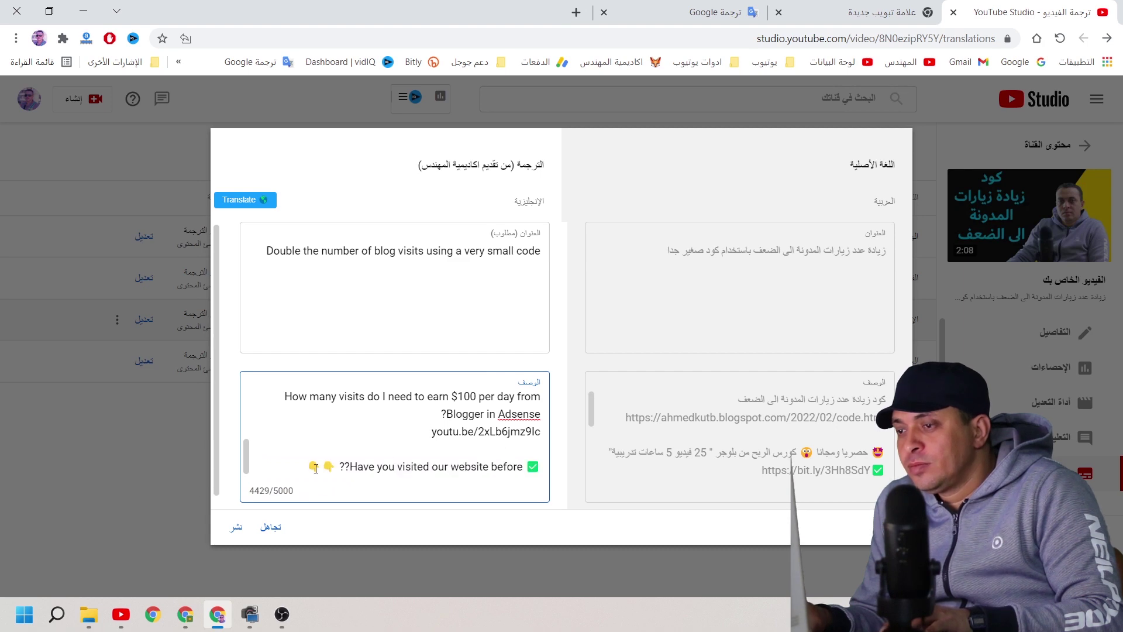
pyautogui.click(245, 529)
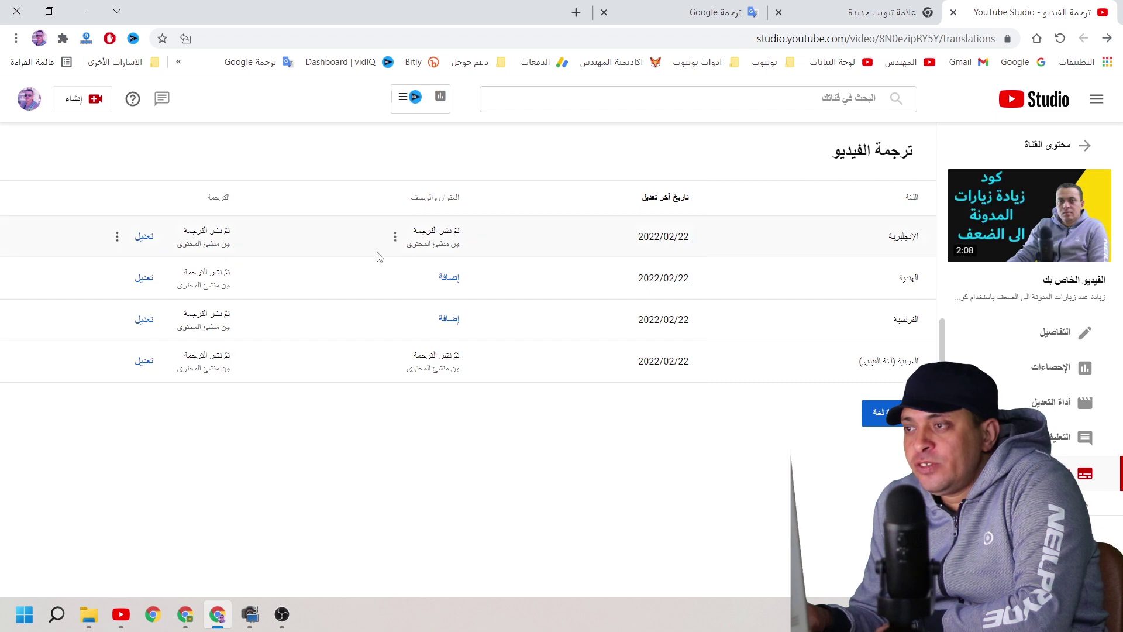
# Step: Open the Hindi title and description translation for the video, translate the description into Hindi (الهندية) in Google Translate, and copy it
pyautogui.click(449, 280)
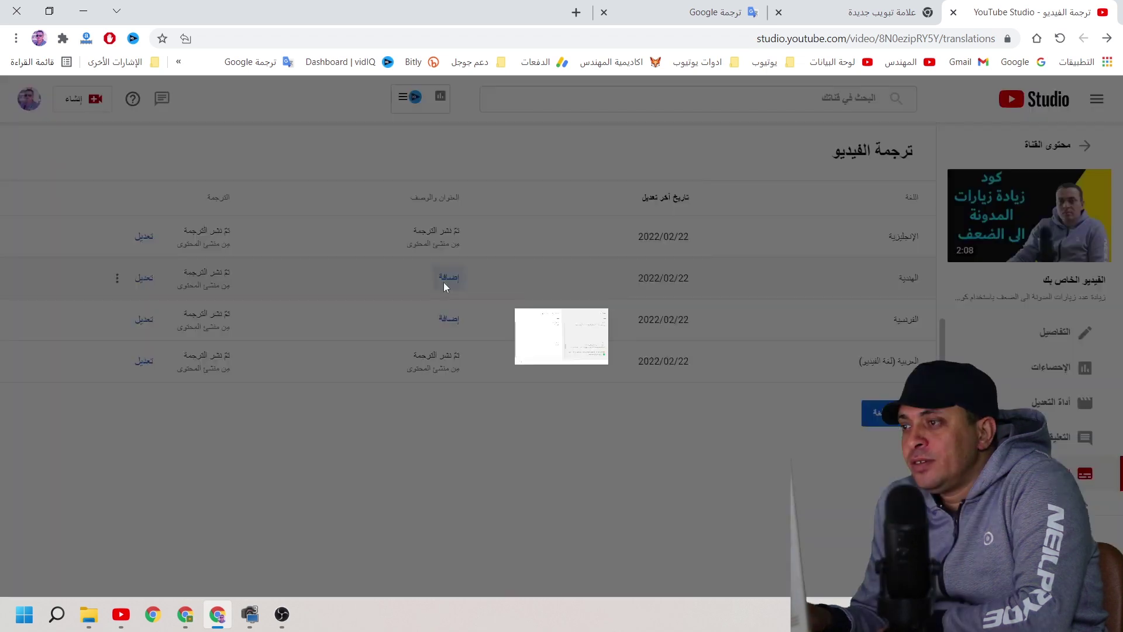
pyautogui.click(717, 21)
pyautogui.scroll(-15, 443, 236)
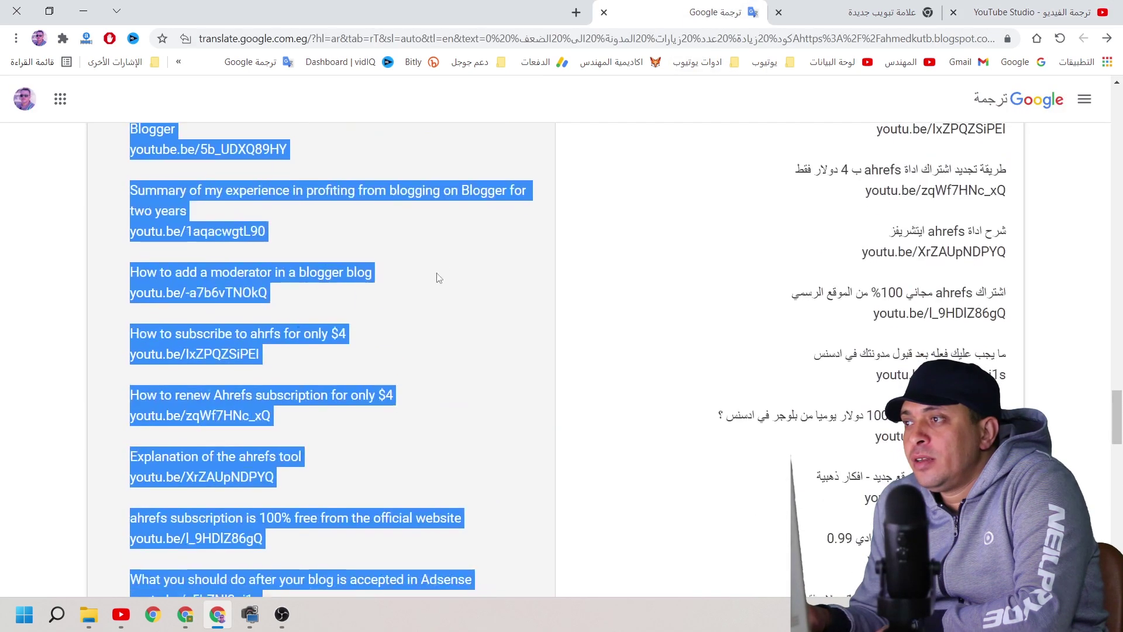
pyautogui.scroll(20, 442, 236)
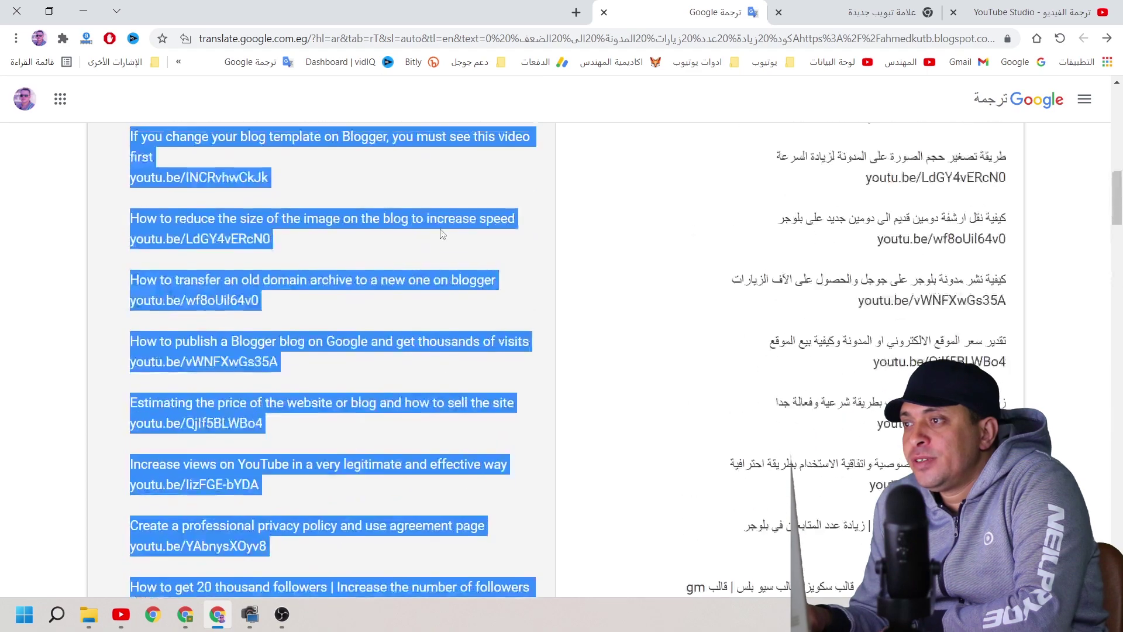
pyautogui.click(421, 195)
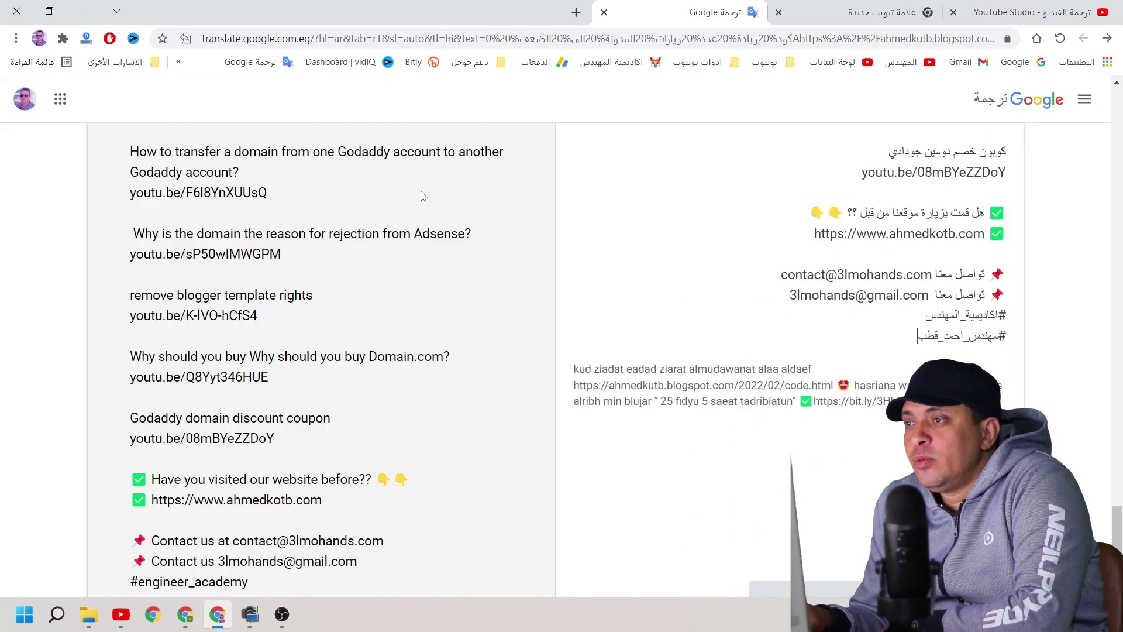
pyautogui.tripleClick(461, 225)
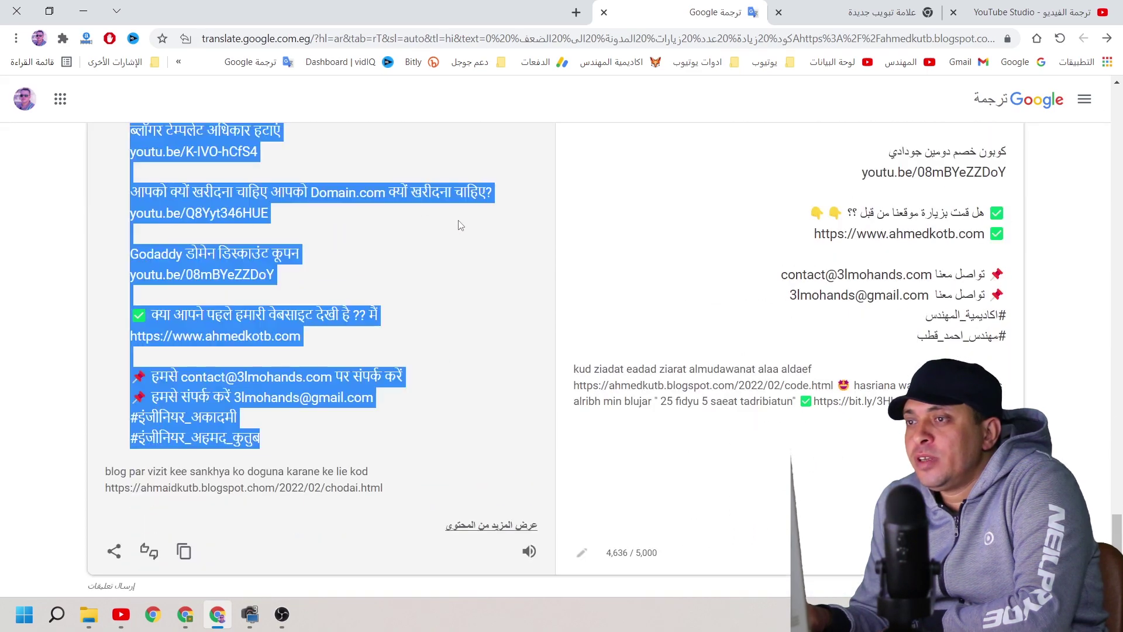
pyautogui.rightClick(356, 200)
pyautogui.click(331, 223)
# Step: Paste the Hindi description in YouTube Studio and delete link entries above the Godaddy discount coupon entry to fit 5000 characters
pyautogui.click(1033, 12)
pyautogui.click(496, 411)
pyautogui.hotkey('ctrl', 'v')
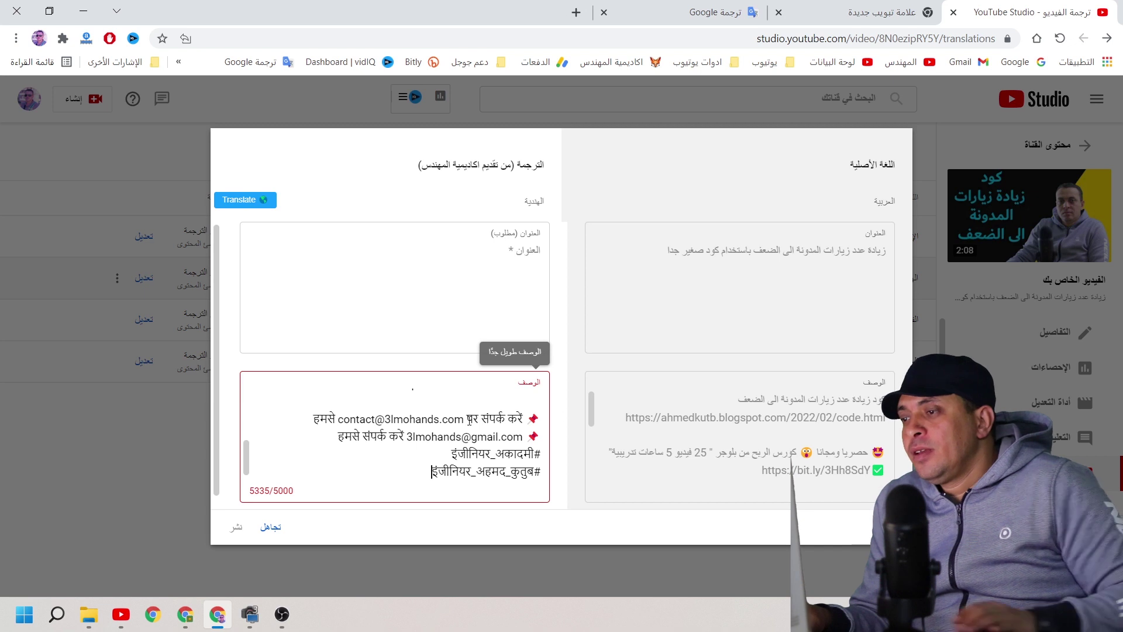
pyautogui.scroll(5, 423, 437)
pyautogui.moveTo(424, 437); pyautogui.dragTo(354, 477)
pyautogui.press('BackSpace')
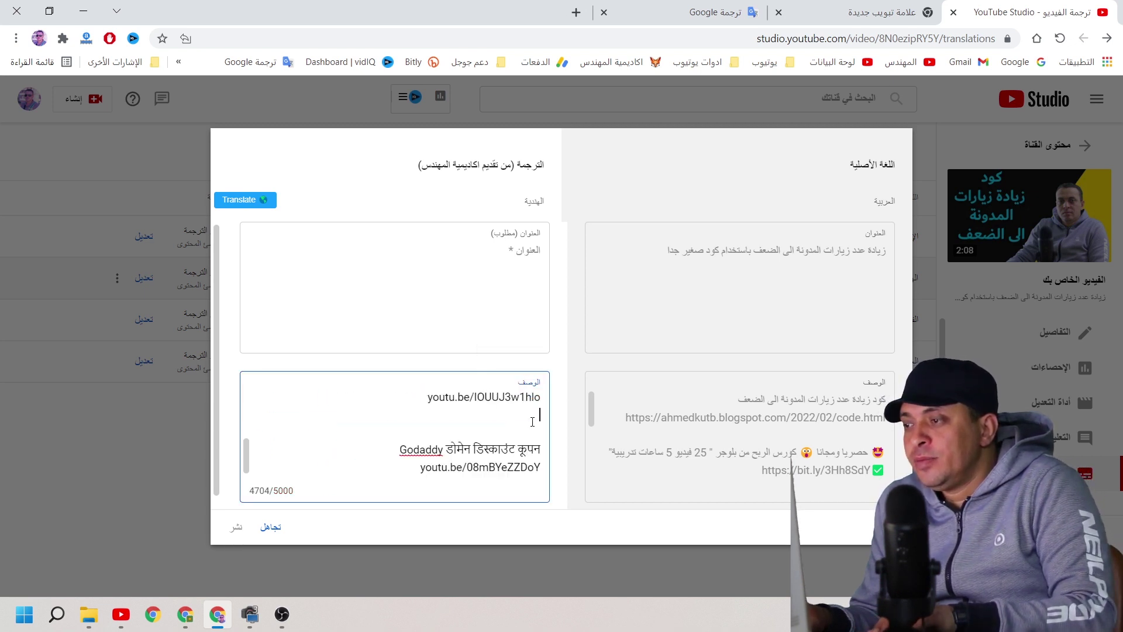
pyautogui.press('BackSpace')
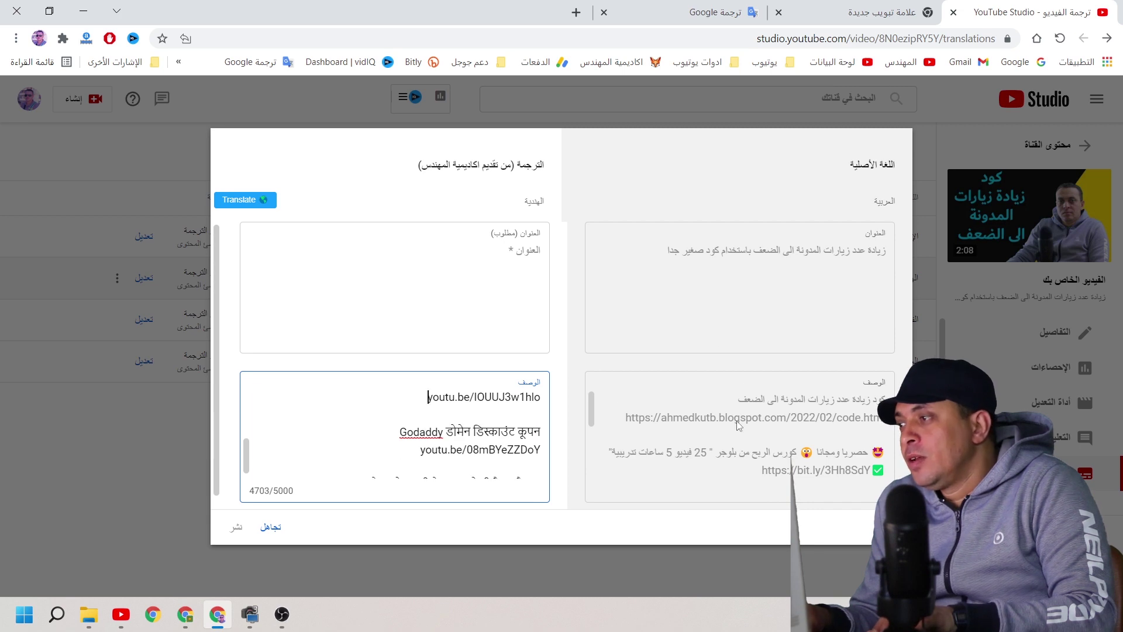
# Step: Copy the original Arabic title and paste it into Google Translate in place of the description text
pyautogui.tripleClick(784, 249)
pyautogui.rightClick(784, 250)
pyautogui.click(761, 258)
pyautogui.click(694, 14)
pyautogui.click(731, 233)
pyautogui.hotkey('ctrl', 'a')
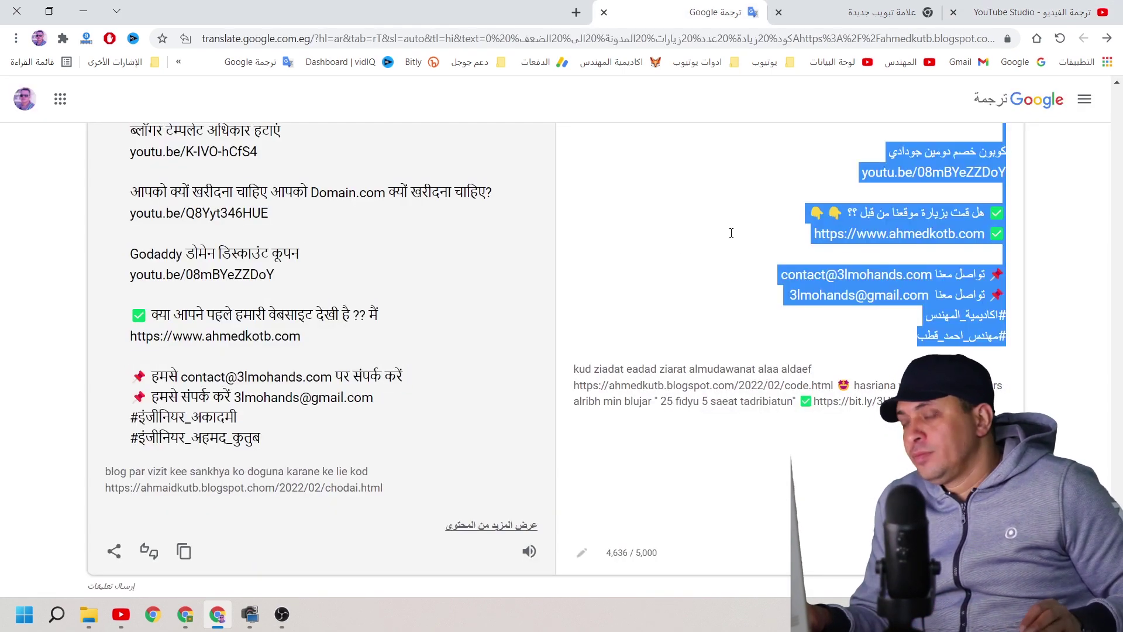
pyautogui.hotkey('ctrl', 'v')
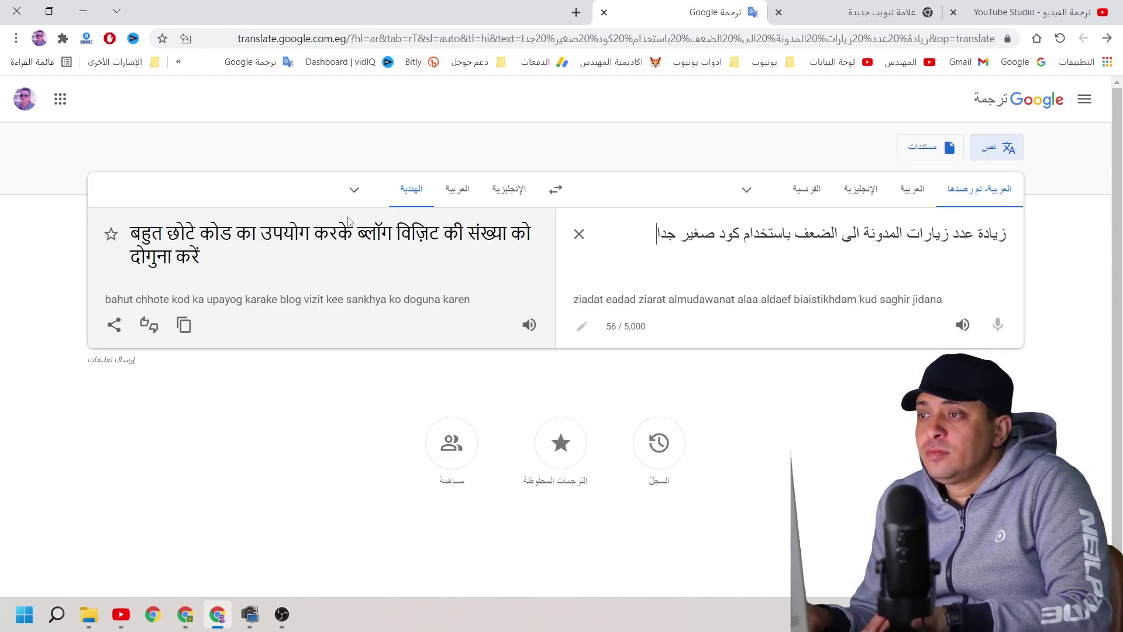
# Step: Copy the Hindi title translation, paste it as the video's Hindi title in YouTube Studio, and publish the translation
pyautogui.tripleClick(349, 221)
pyautogui.rightClick(328, 240)
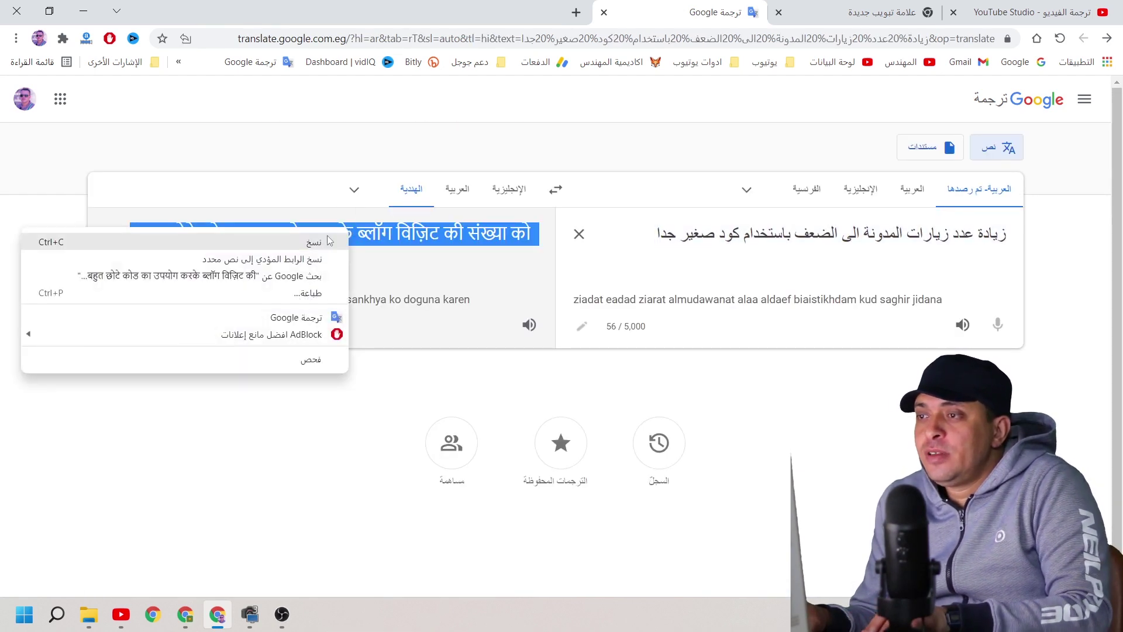
pyautogui.click(328, 240)
pyautogui.click(1033, 12)
pyautogui.click(519, 288)
pyautogui.hotkey('ctrl', 'v')
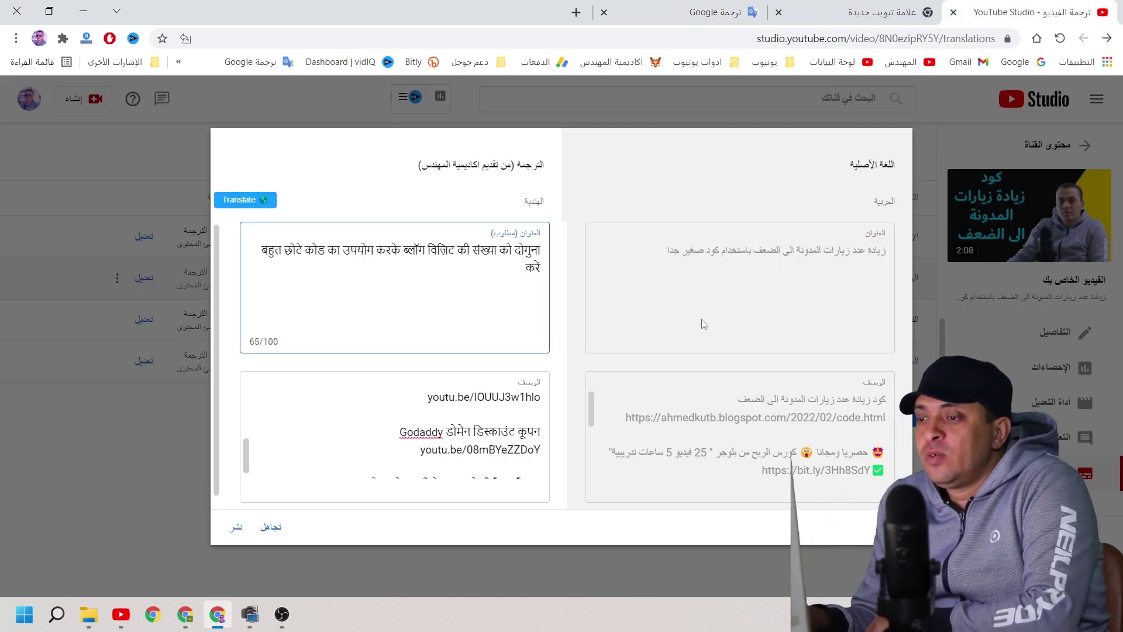
pyautogui.click(238, 528)
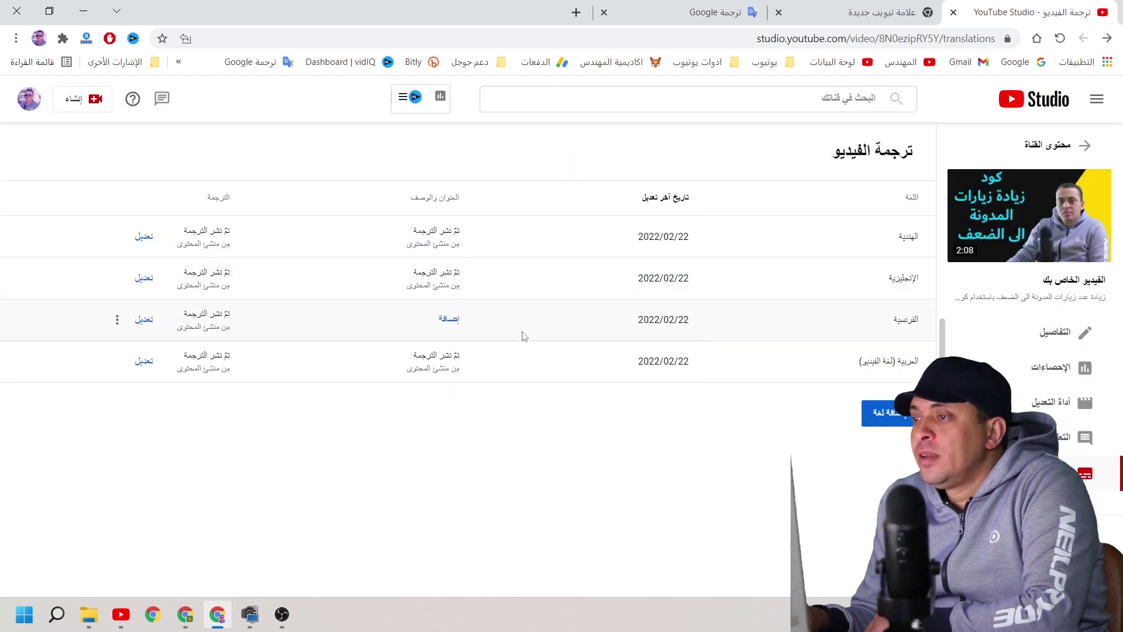
# Step: Open the French title and description translation for the video and set Google Translate's target language to French (الفرنسية)
pyautogui.click(449, 319)
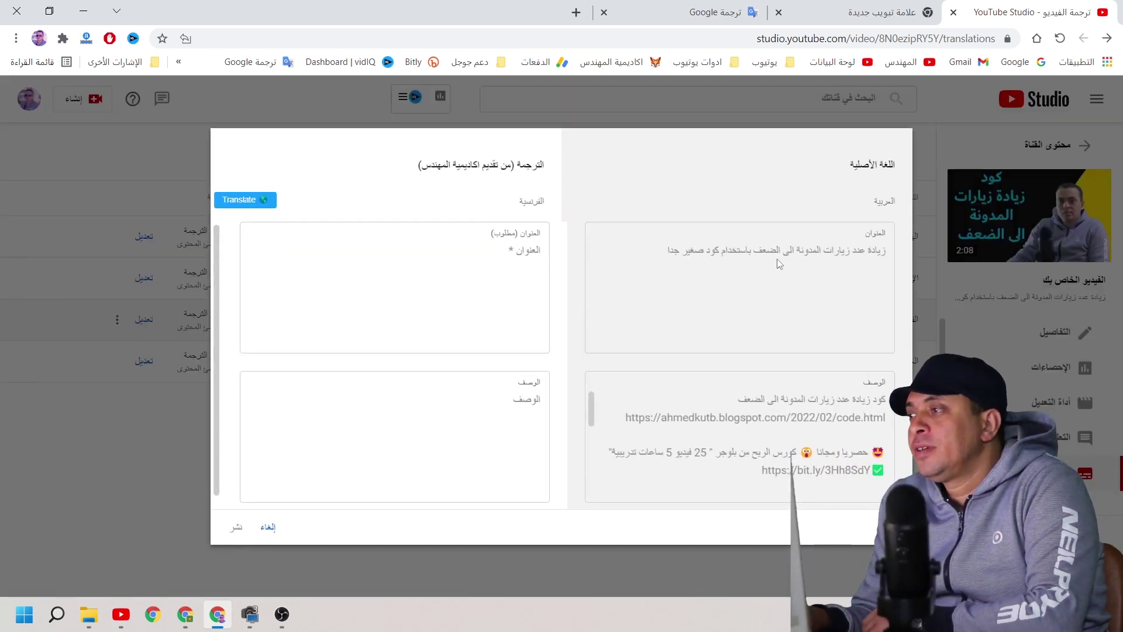
pyautogui.click(645, 6)
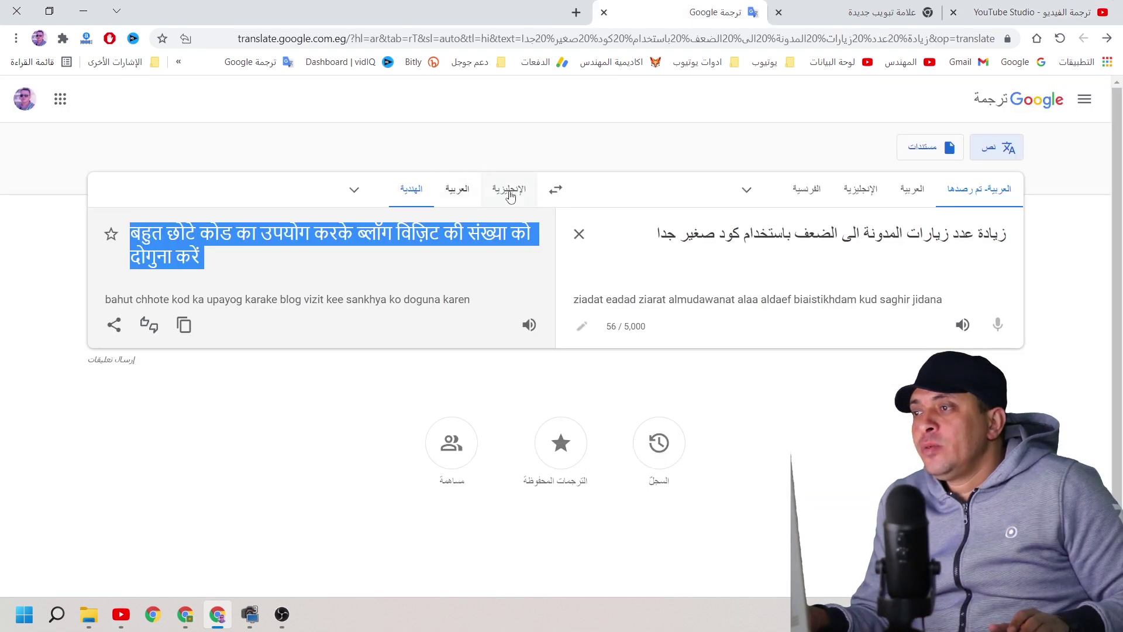
pyautogui.click(355, 191)
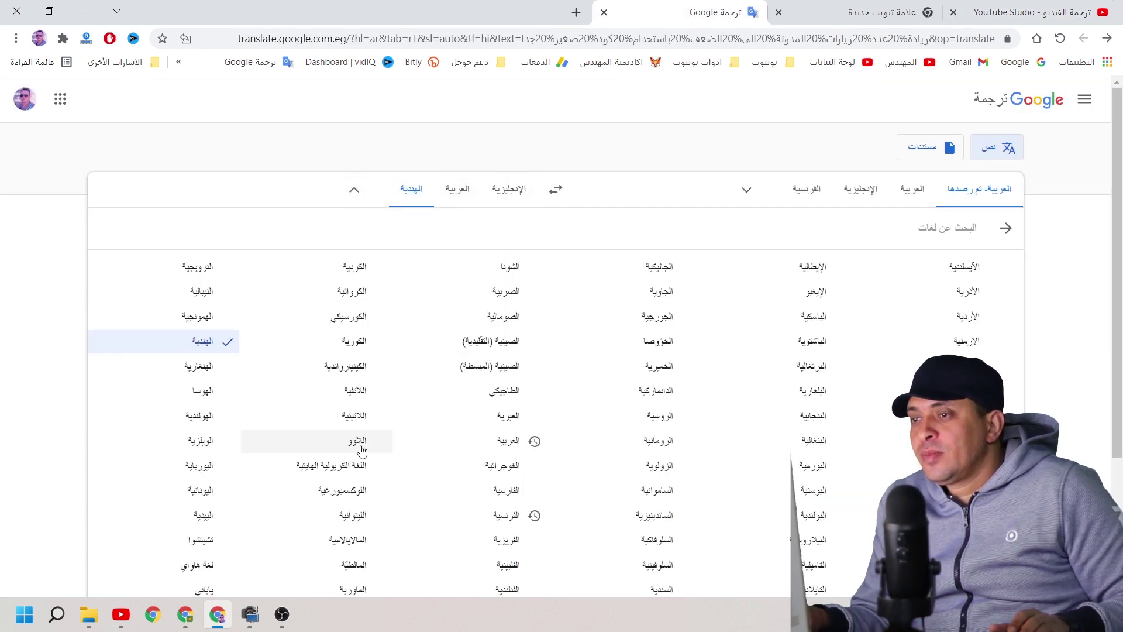
pyautogui.click(524, 514)
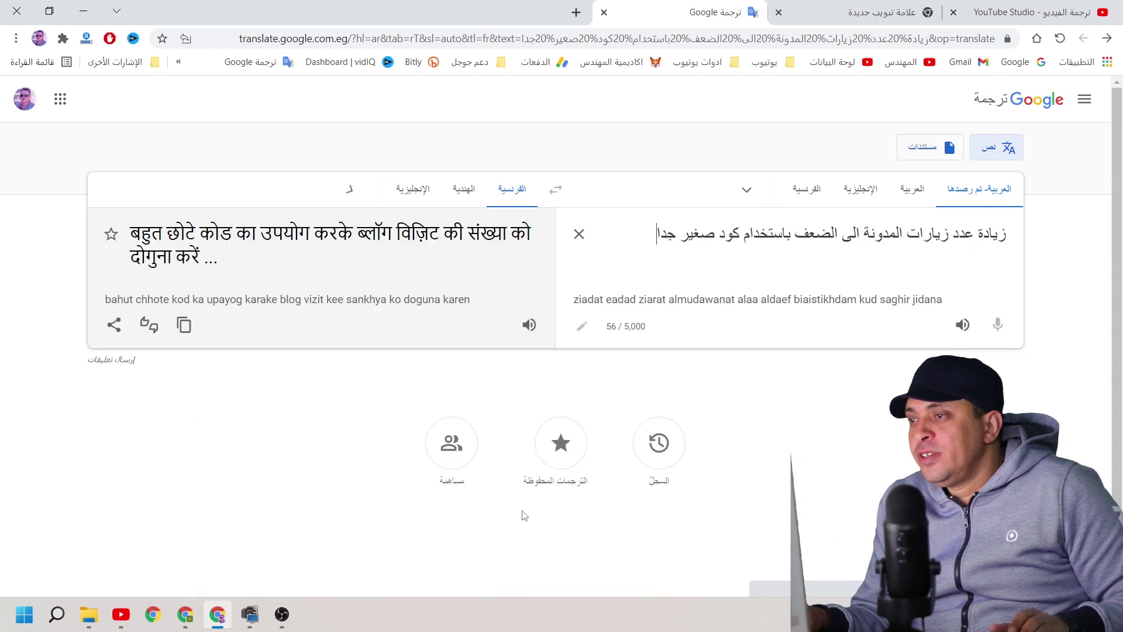
# Step: Copy the French title translation from Google Translate and paste it as the video's French title in YouTube Studio
pyautogui.click(427, 246)
pyautogui.doubleClick(427, 246)
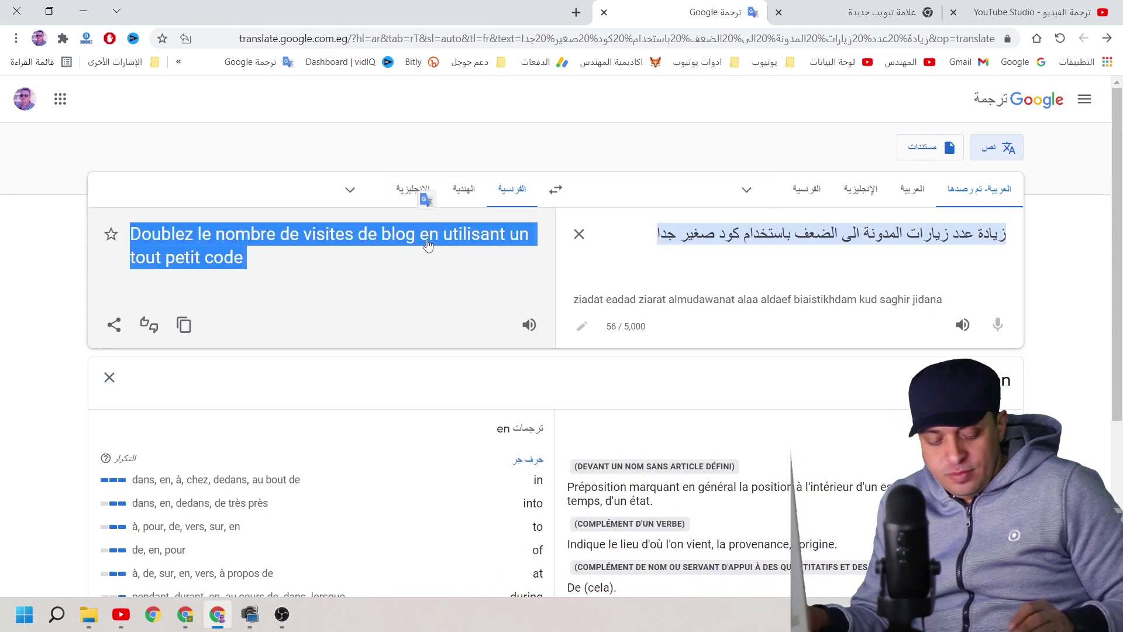
pyautogui.hotkey('ctrl', '1')
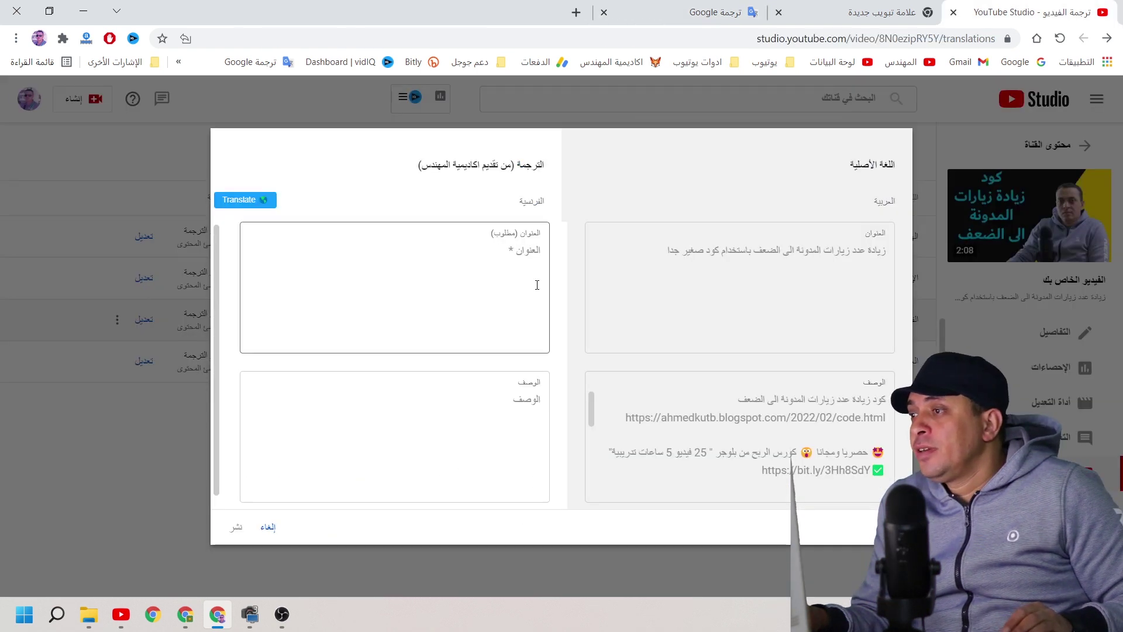
pyautogui.hotkey('ctrl', 'v')
# Step: Copy the original Arabic description and paste it into Google Translate in place of the title text
pyautogui.click(708, 408)
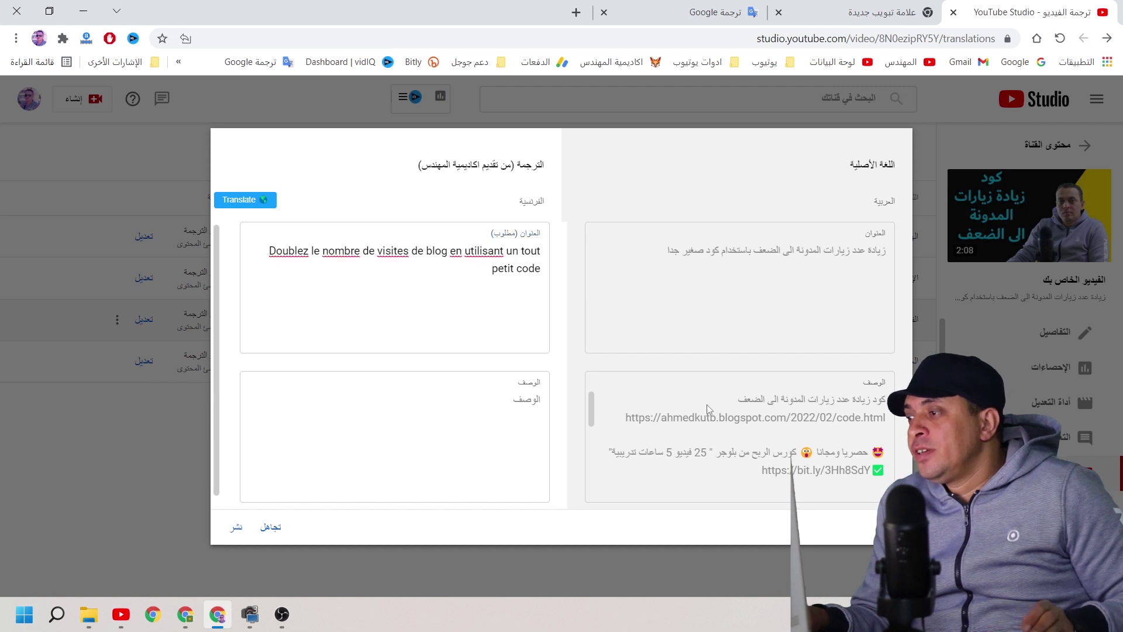
pyautogui.hotkey('ctrl', 'a')
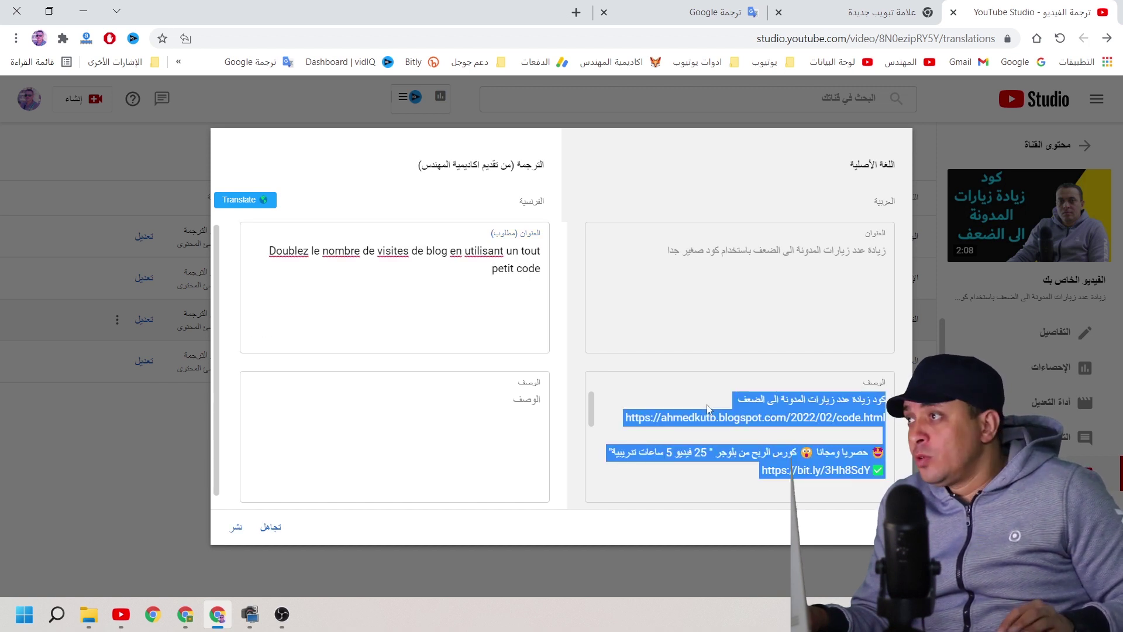
pyautogui.click(840, 7)
pyautogui.click(758, 9)
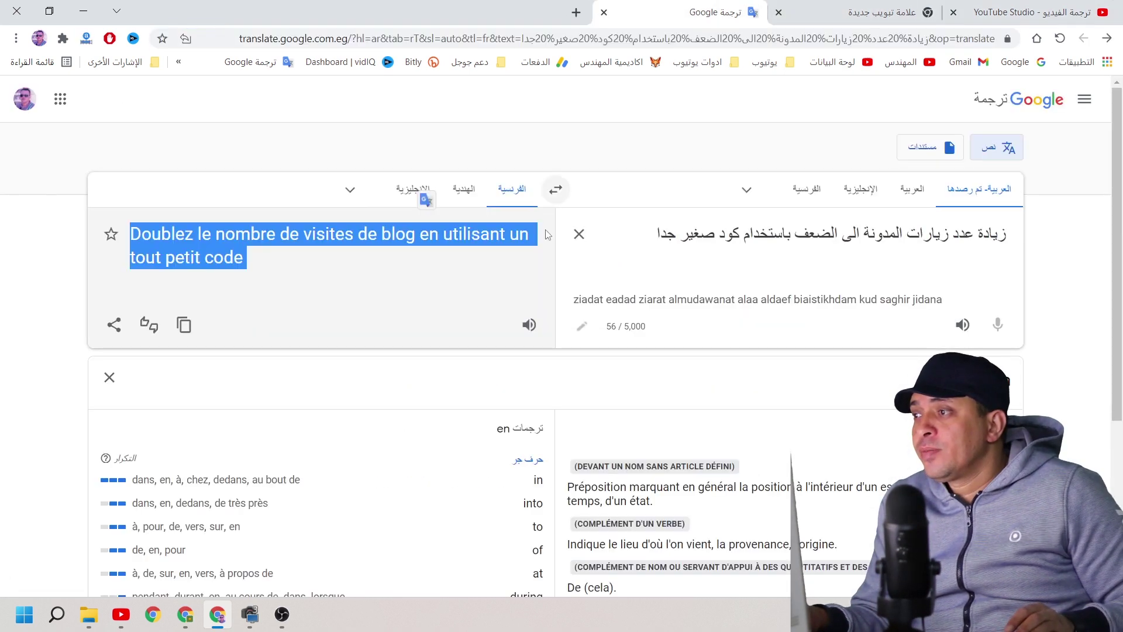
pyautogui.click(579, 234)
pyautogui.hotkey('ctrl', 'v')
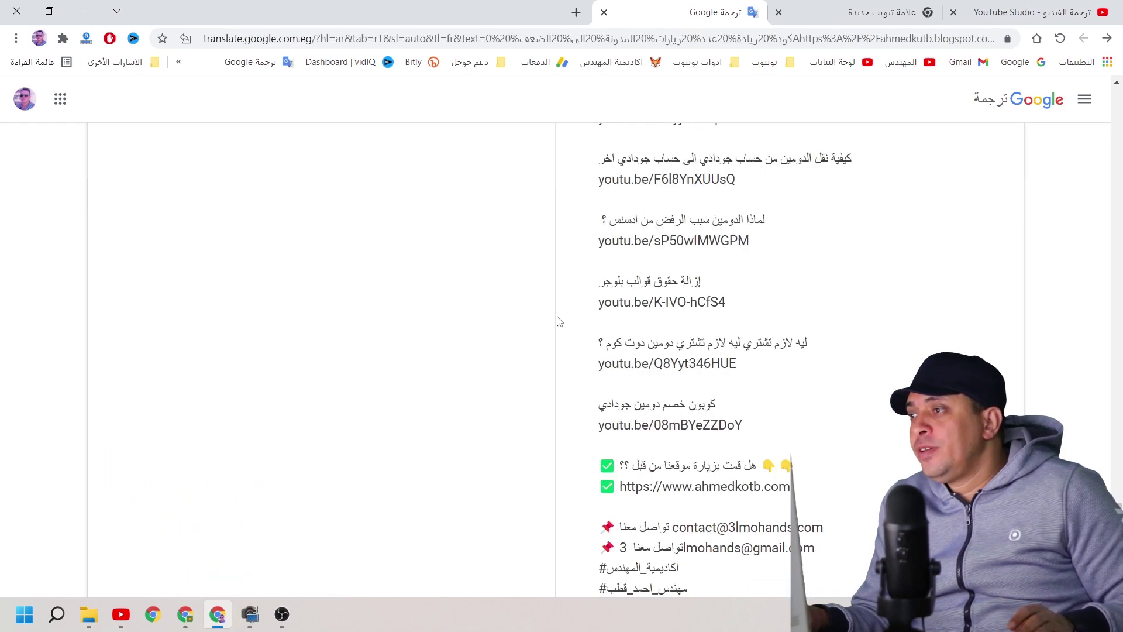
# Step: Copy the full French description translation and paste it as the video's French description in YouTube Studio
pyautogui.scroll(6, 533, 347)
pyautogui.scroll(15, 533, 347)
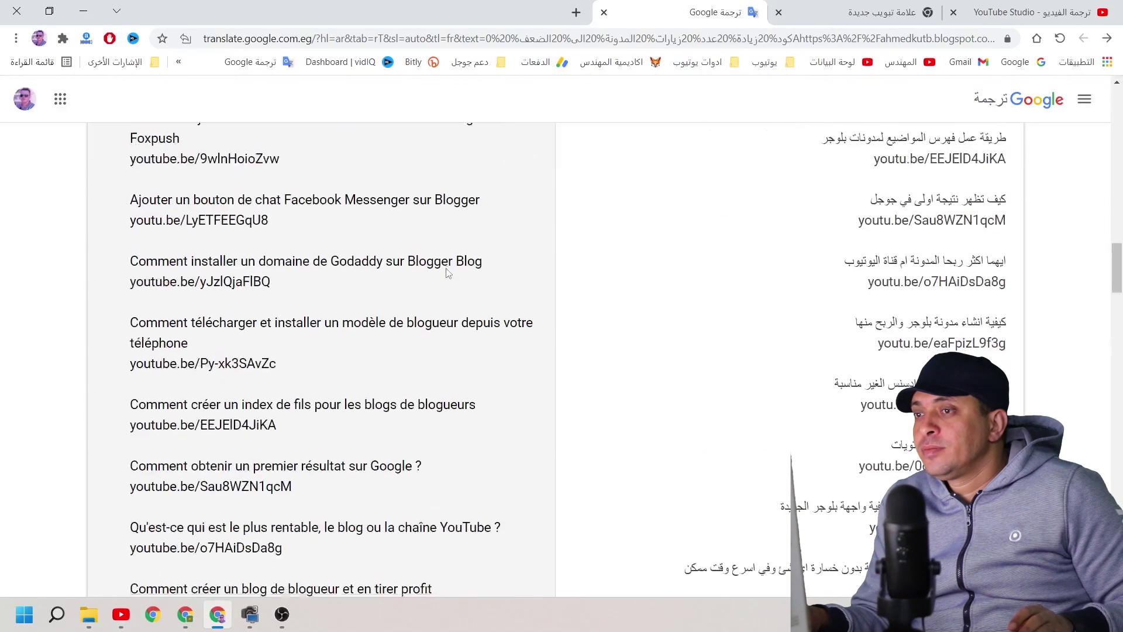
pyautogui.scroll(10, 448, 273)
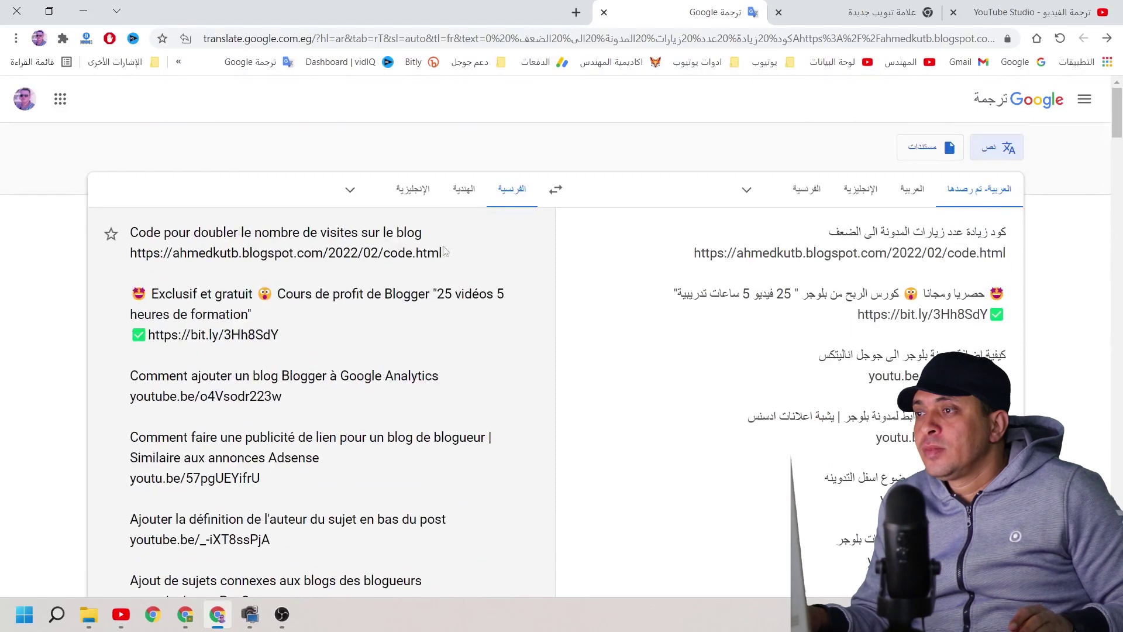
pyautogui.tripleClick(499, 354)
pyautogui.rightClick(352, 256)
pyautogui.click(414, 274)
pyautogui.click(1030, 12)
pyautogui.click(527, 416)
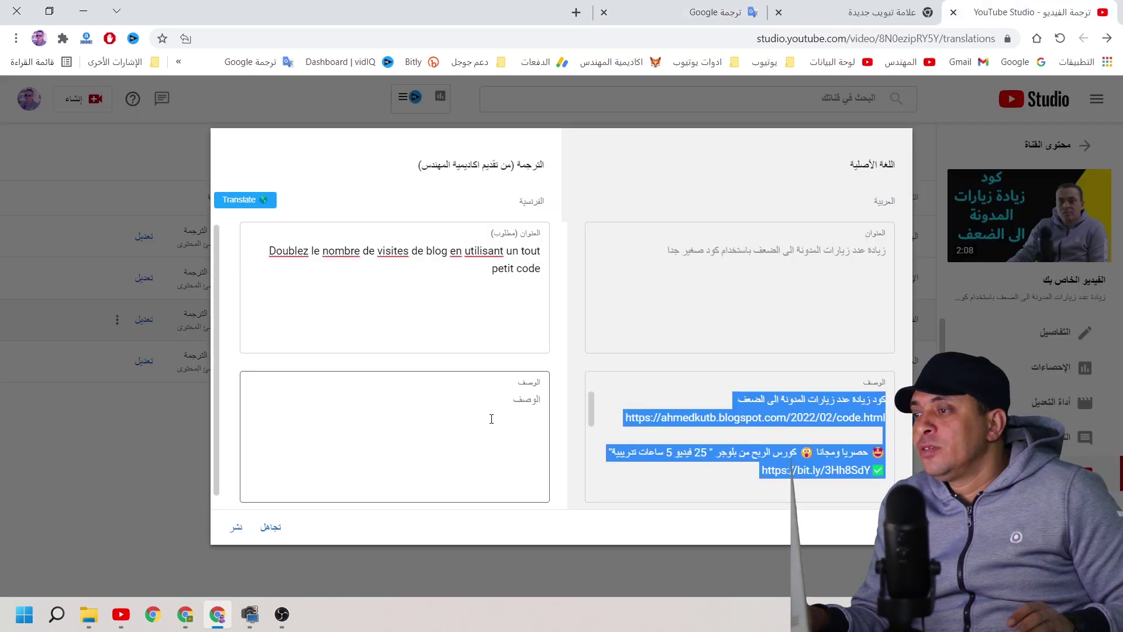
pyautogui.hotkey('ctrl', 'v')
# Step: Delete link entries above the website line in the French description to fit 5000 characters, and publish the translation
pyautogui.scroll(3, 478, 459)
pyautogui.moveTo(402, 416); pyautogui.dragTo(419, 461)
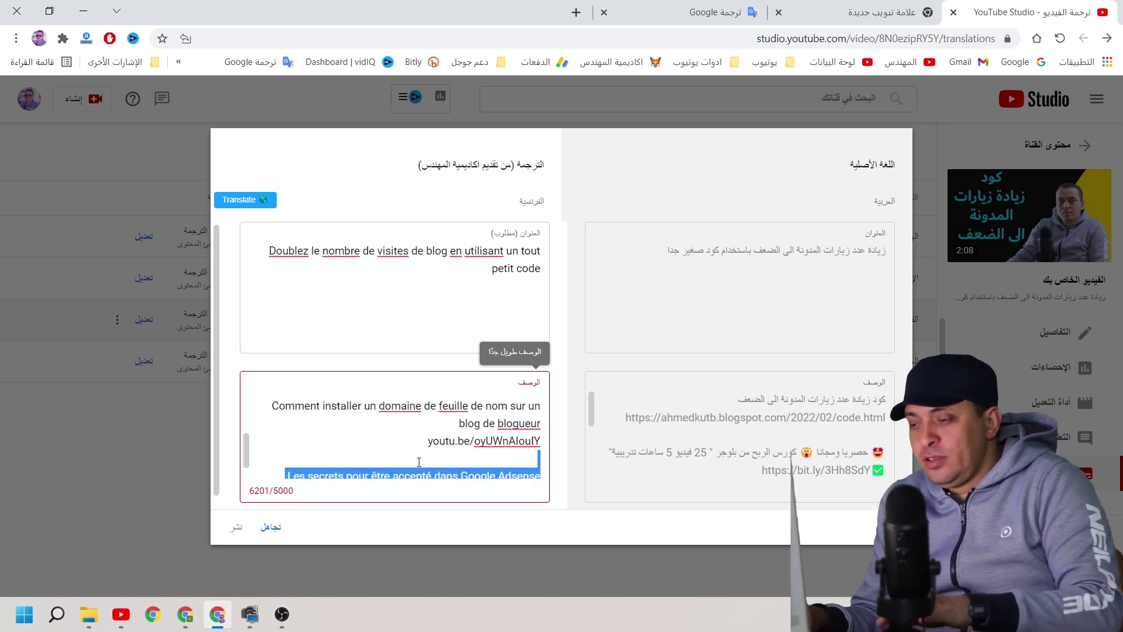
pyautogui.press('BackSpace')
pyautogui.moveTo(481, 452); pyautogui.dragTo(409, 498)
pyautogui.moveTo(538, 468); pyautogui.dragTo(340, 436)
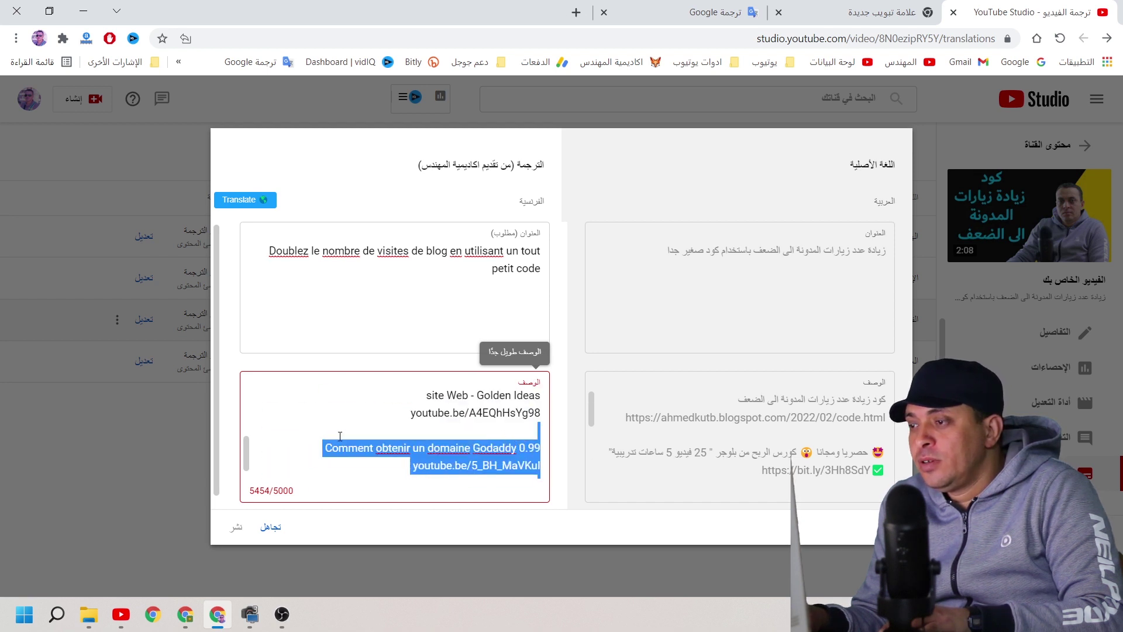
pyautogui.press('BackSpace')
pyautogui.moveTo(438, 429); pyautogui.dragTo(487, 403)
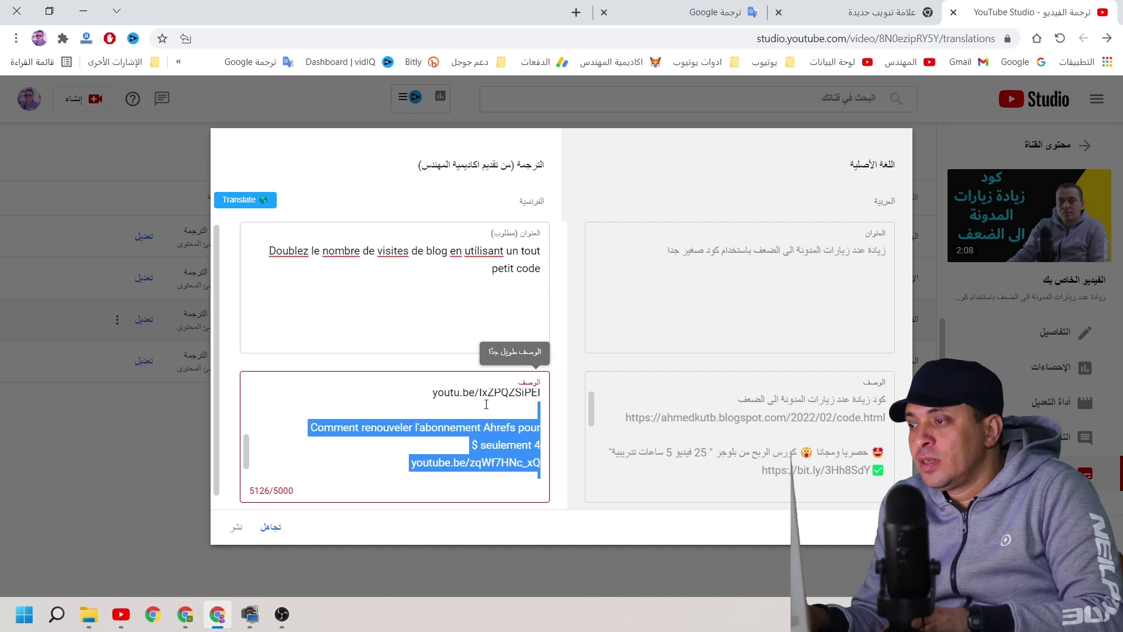
pyautogui.press('BackSpace')
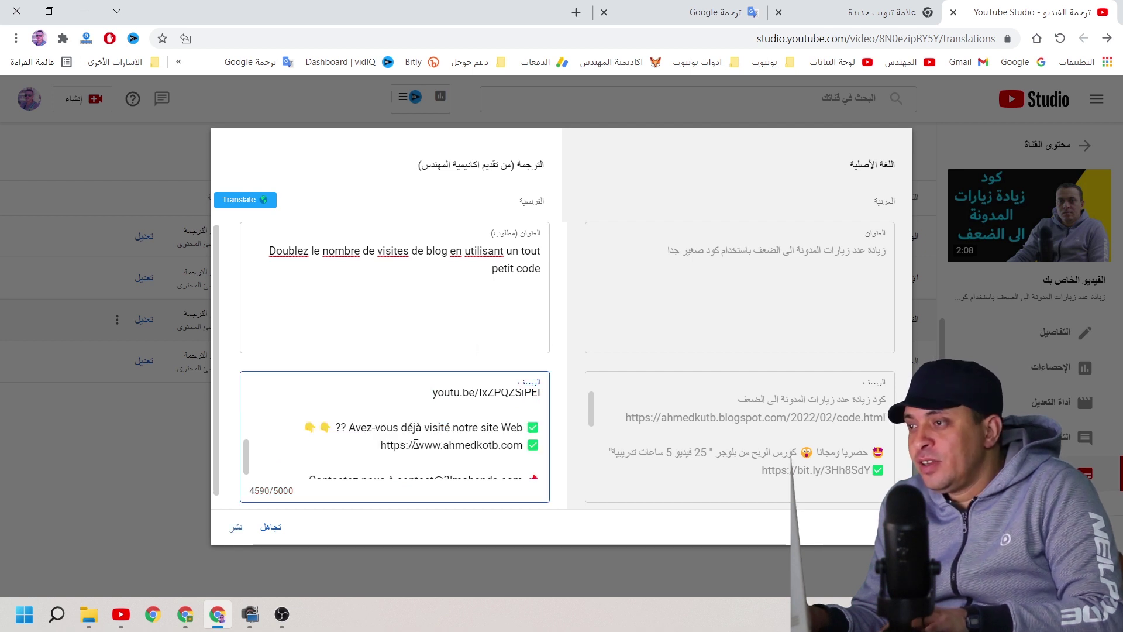
pyautogui.scroll(-5, 410, 433)
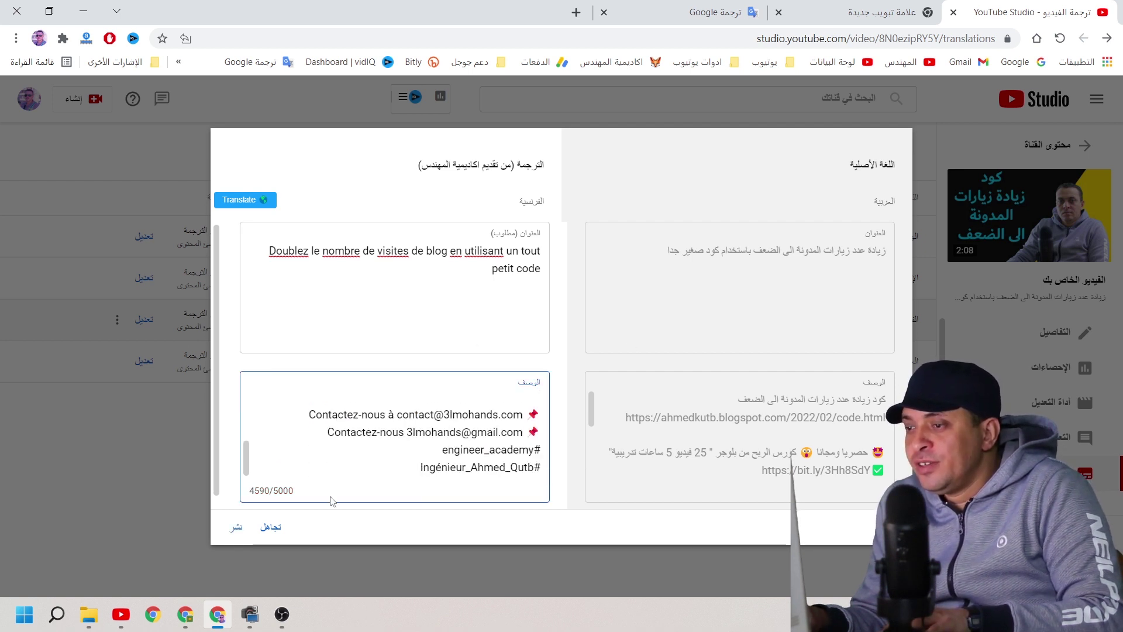
pyautogui.click(237, 526)
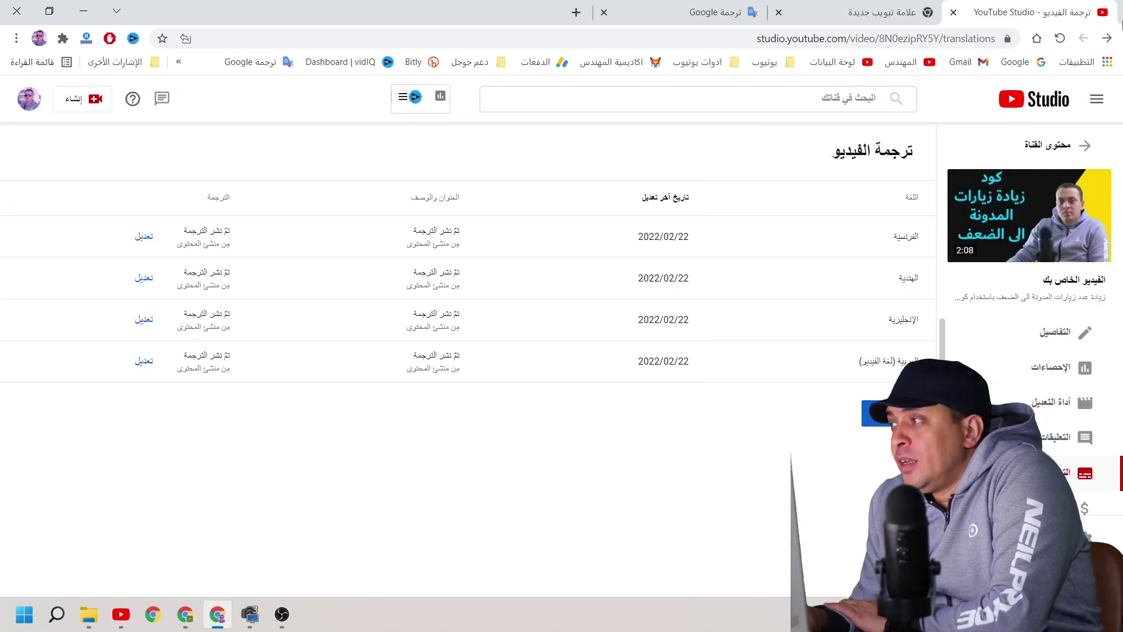
# Step: Open the video's YouTube watch page from YouTube Studio and close the blank and Google Translate tabs
pyautogui.moveTo(1014, 223)
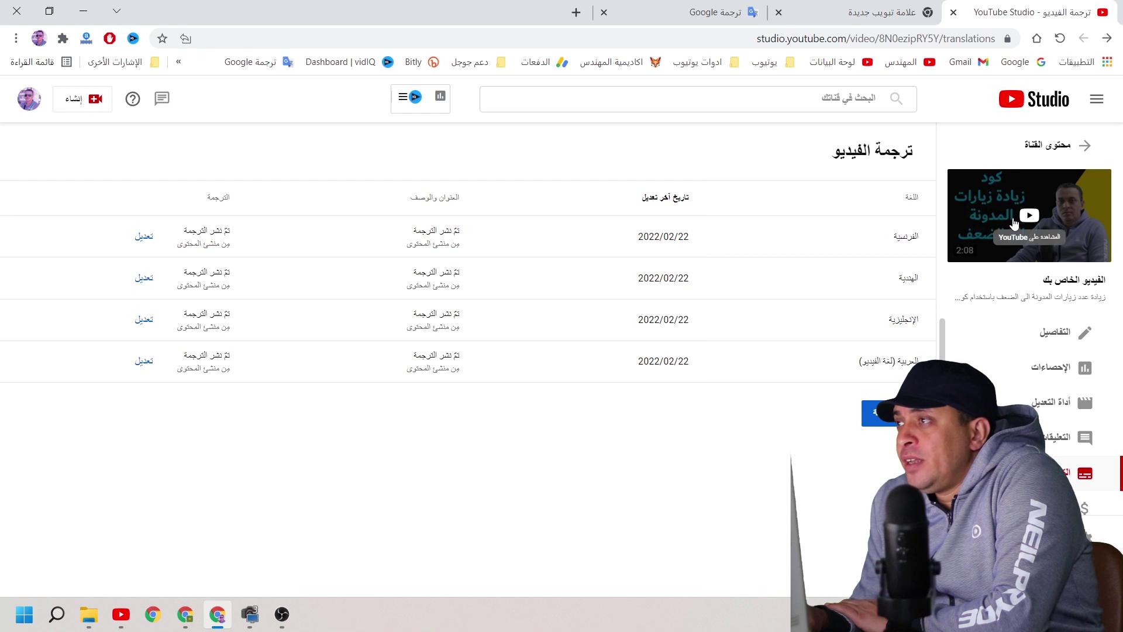
pyautogui.click(1014, 224)
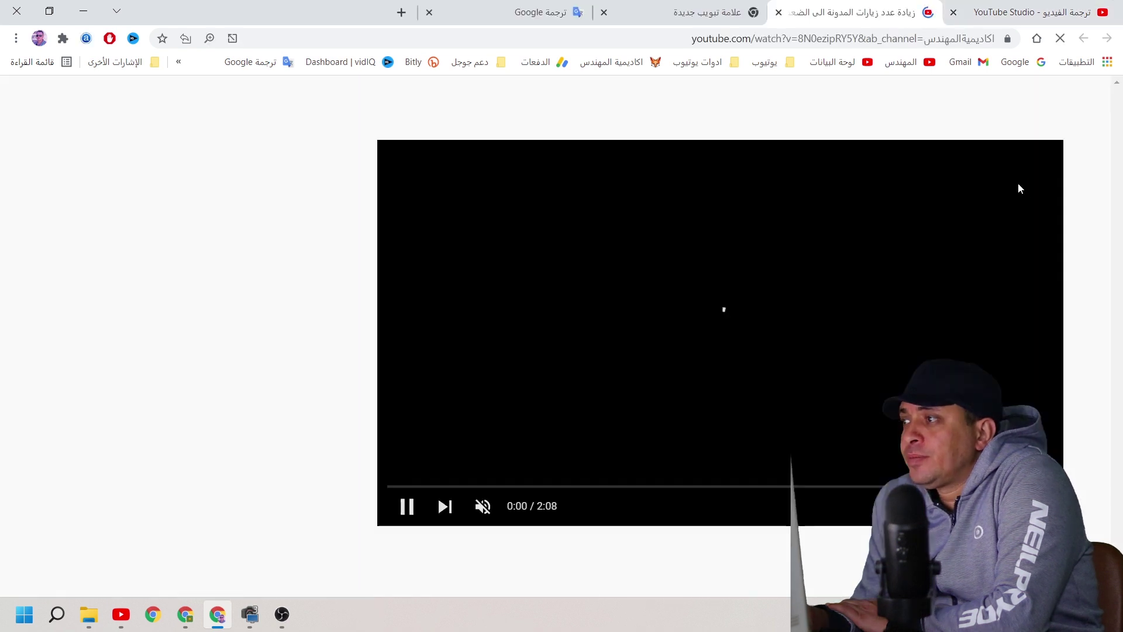
pyautogui.click(620, 13)
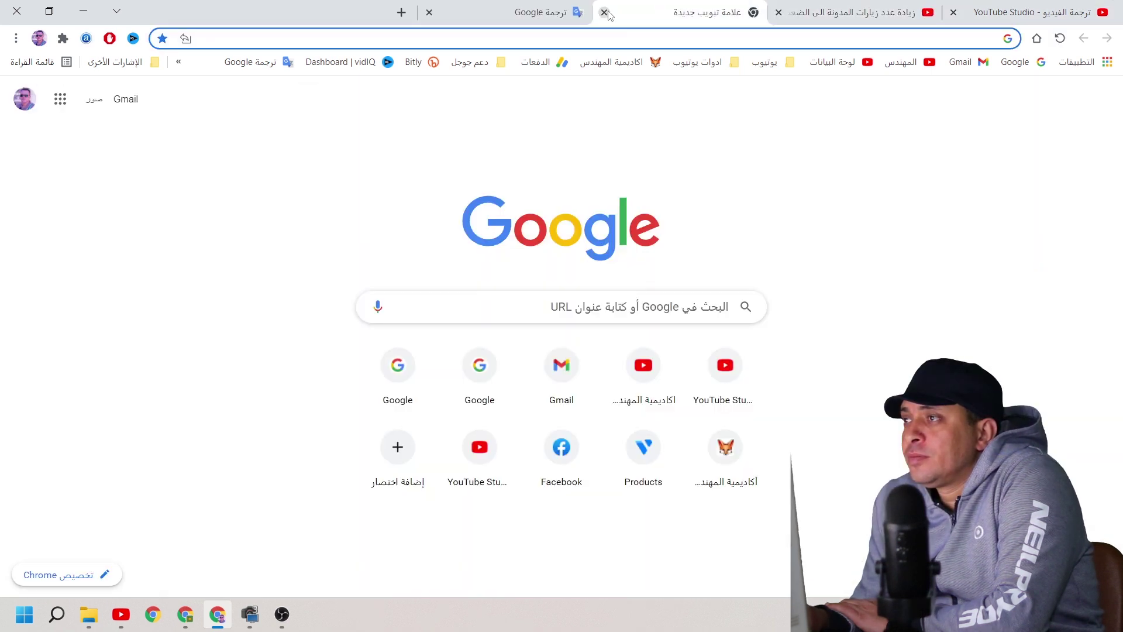
pyautogui.click(604, 12)
pyautogui.click(594, 12)
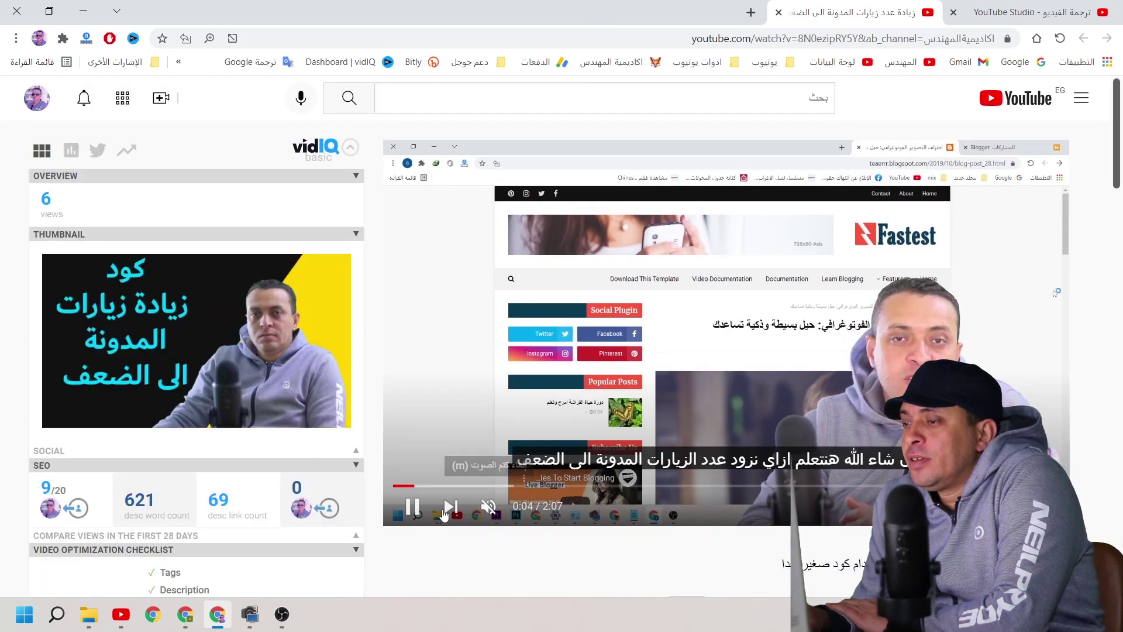
# Step: Pause the video, turn on its Arabic subtitles, and resume playback
pyautogui.click(413, 507)
pyautogui.click(885, 509)
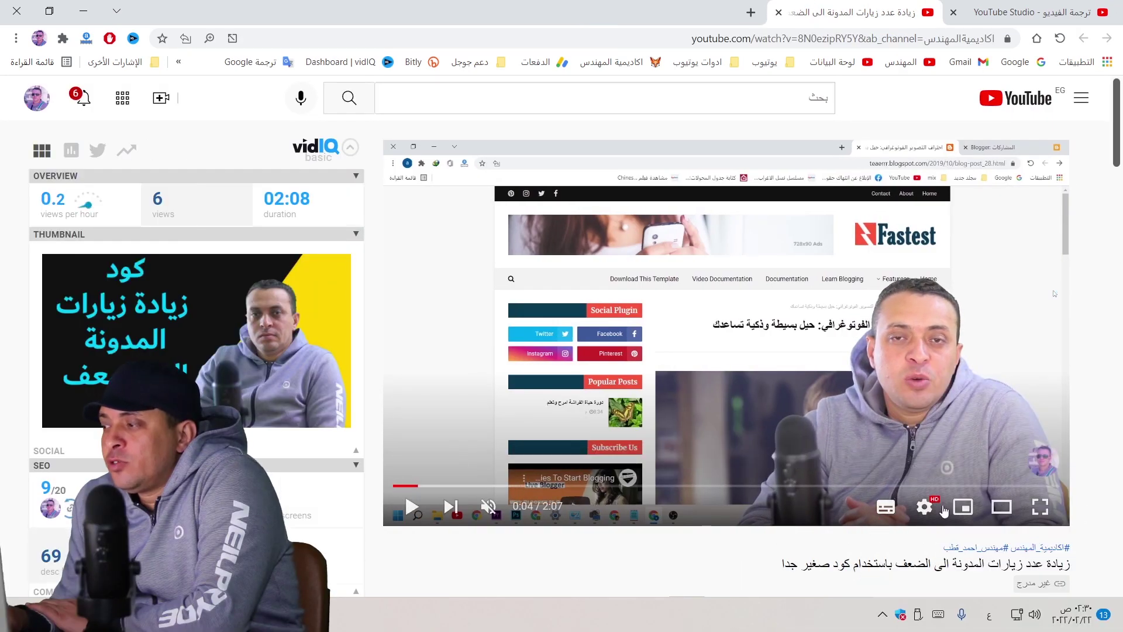
pyautogui.click(885, 508)
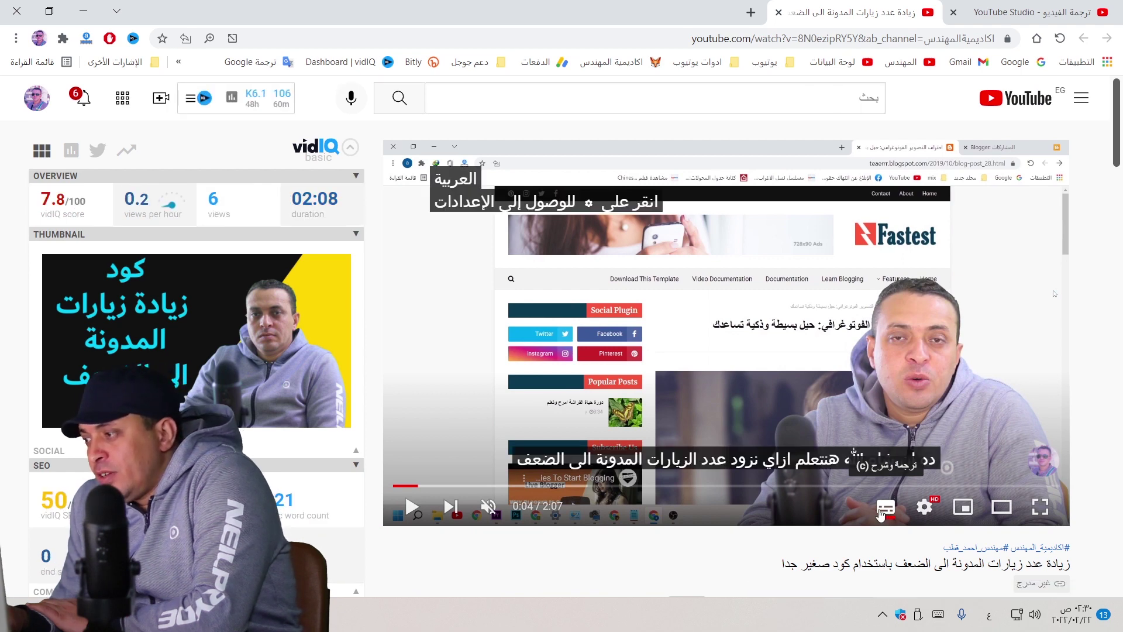
pyautogui.press('space')
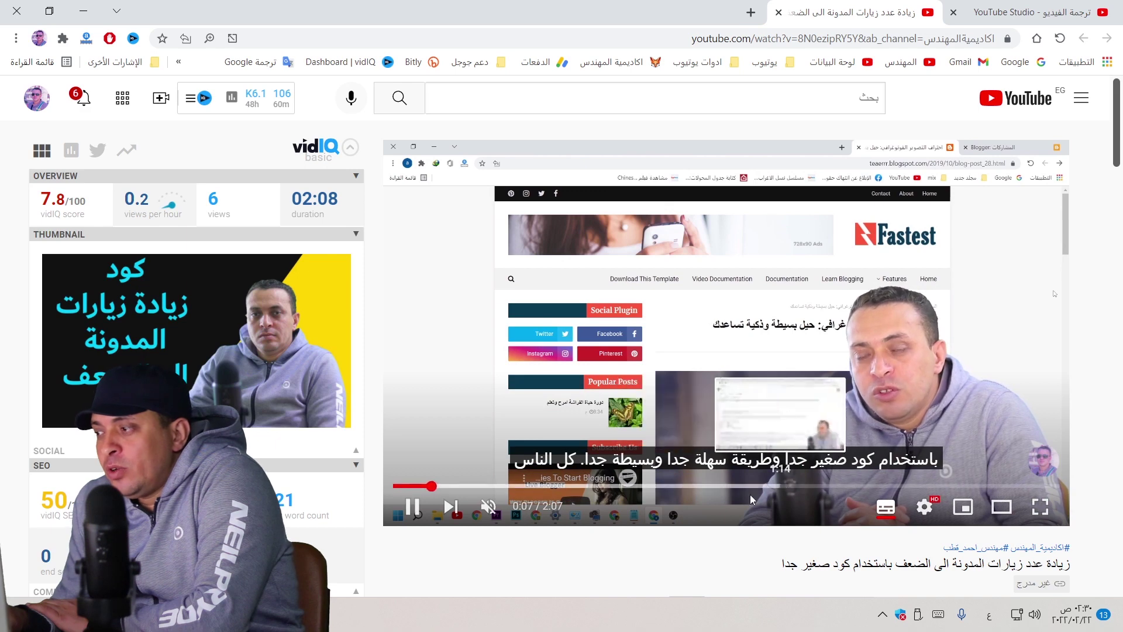
# Step: Check the published subtitles by switching the player's subtitle language to English, French and Hindi in turn
pyautogui.click(925, 508)
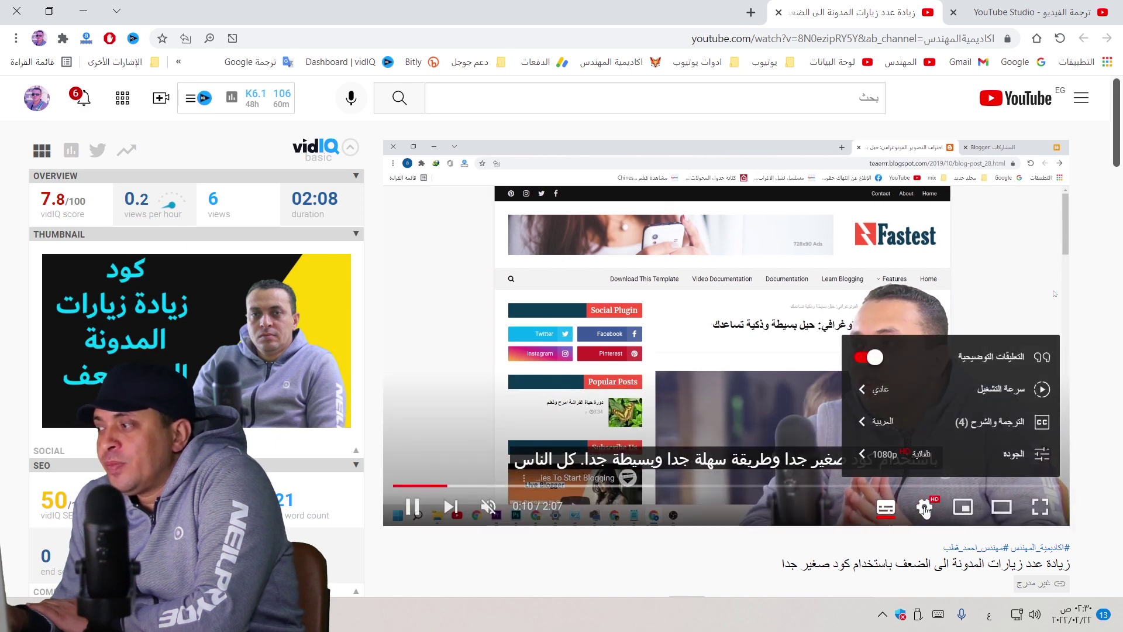
pyautogui.click(985, 431)
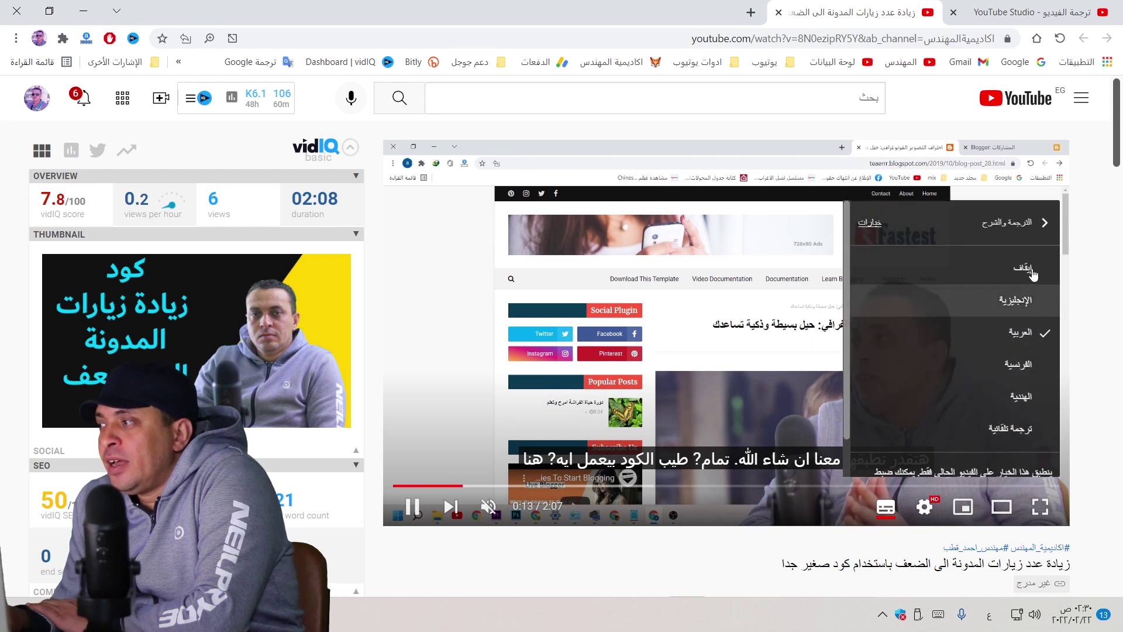
pyautogui.click(1043, 299)
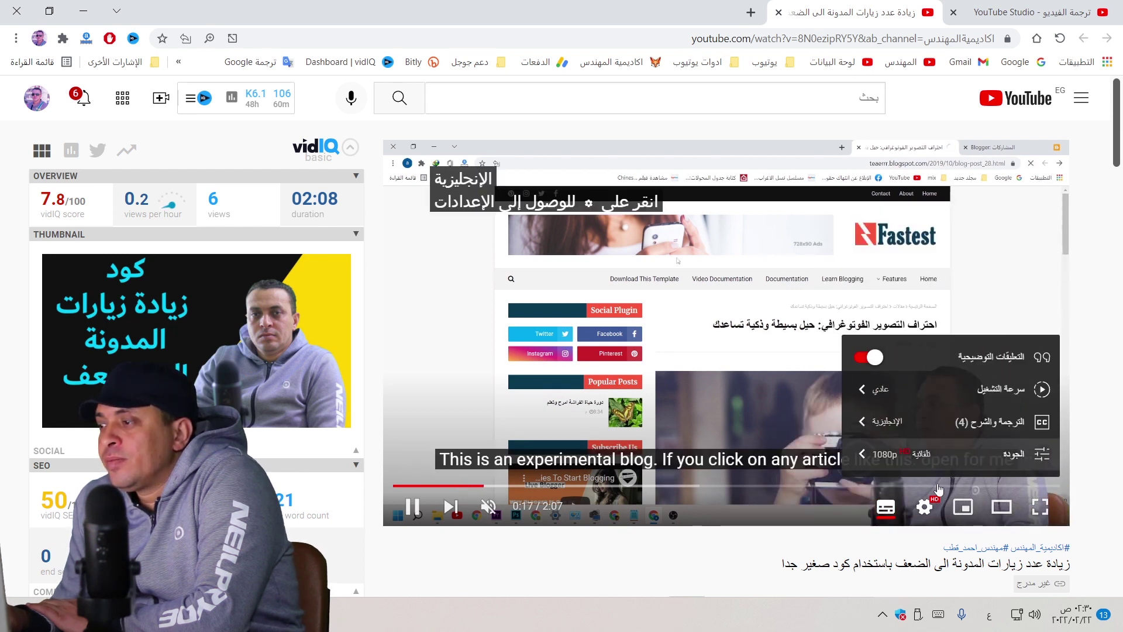
pyautogui.click(949, 434)
pyautogui.click(960, 364)
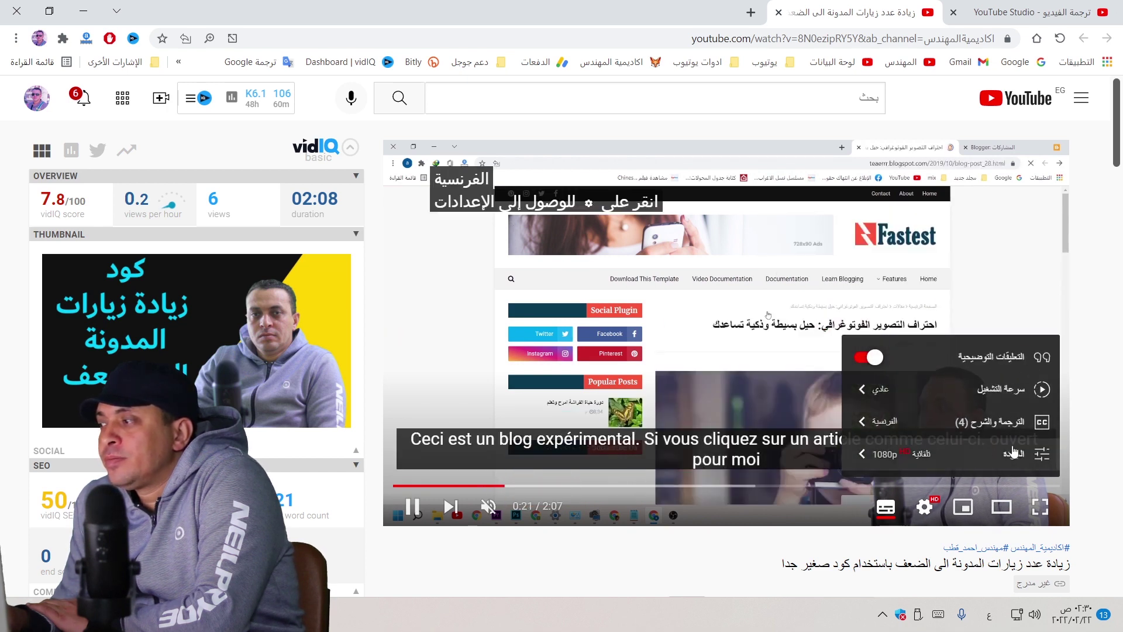
pyautogui.click(1017, 427)
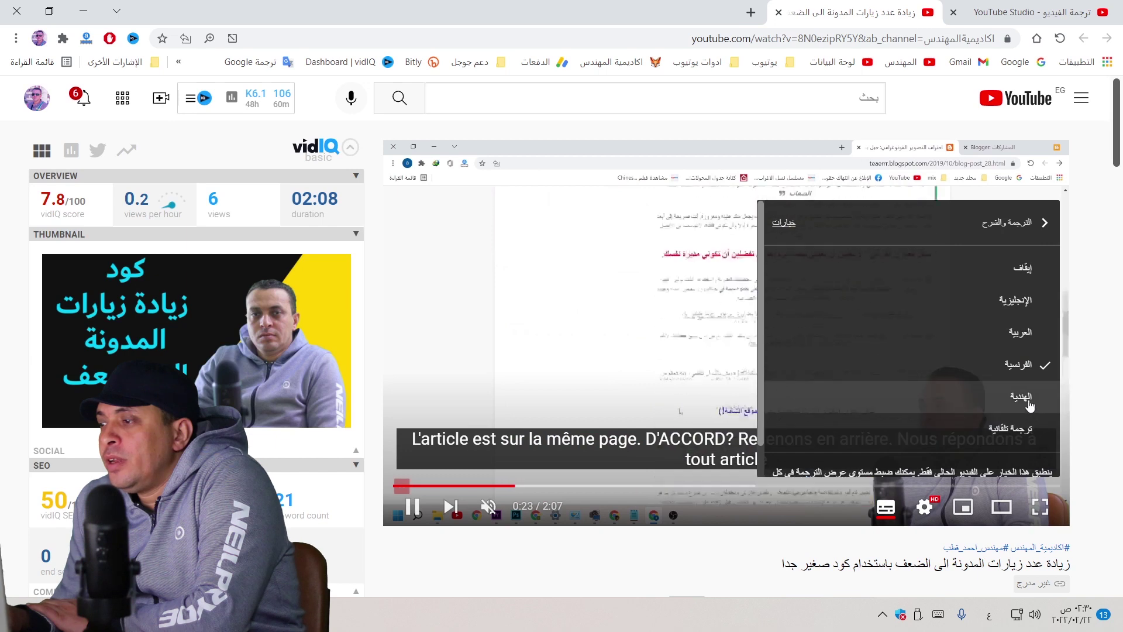
pyautogui.click(1021, 397)
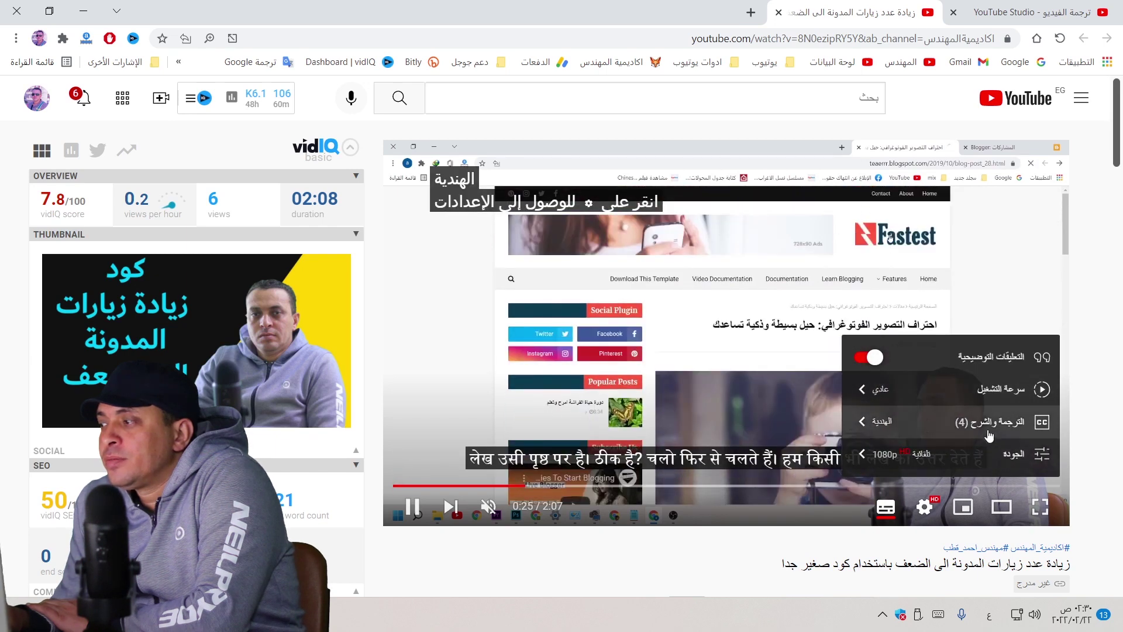
# Step: Auto-translate the Hindi subtitles into Uzbek (الأوزبكية) in the player
pyautogui.click(924, 431)
pyautogui.scroll(-5, 973, 408)
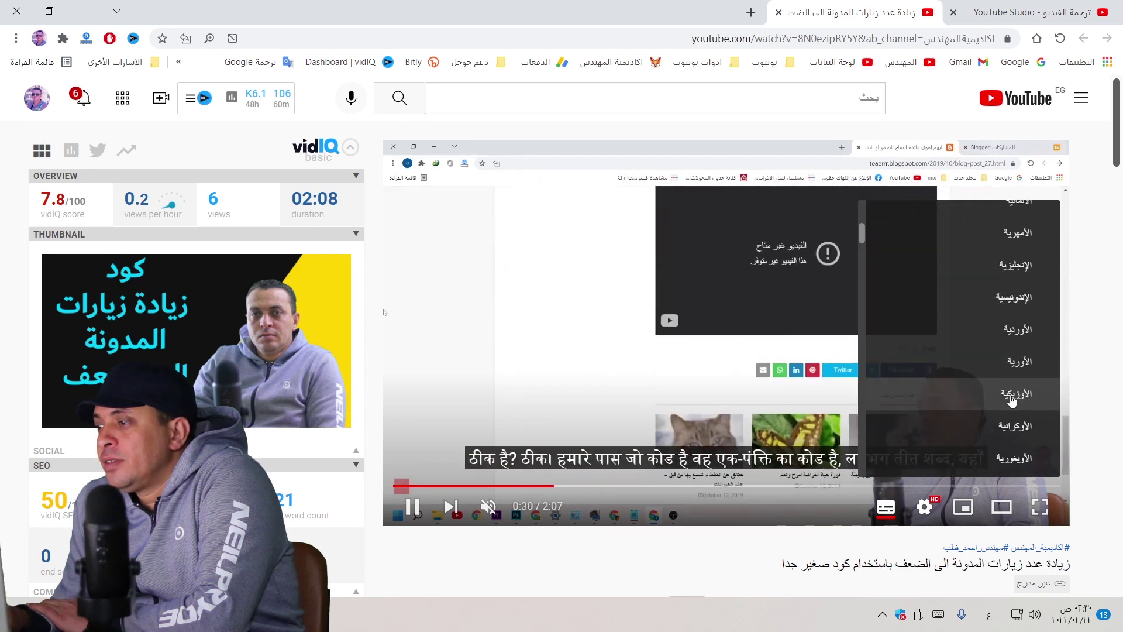
pyautogui.click(1016, 394)
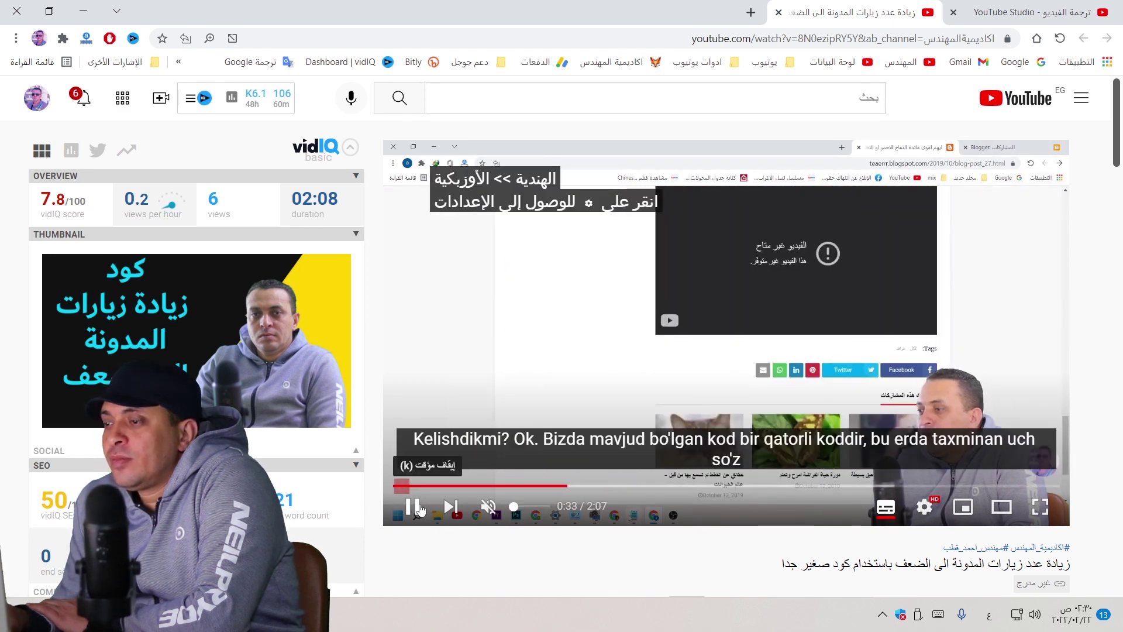